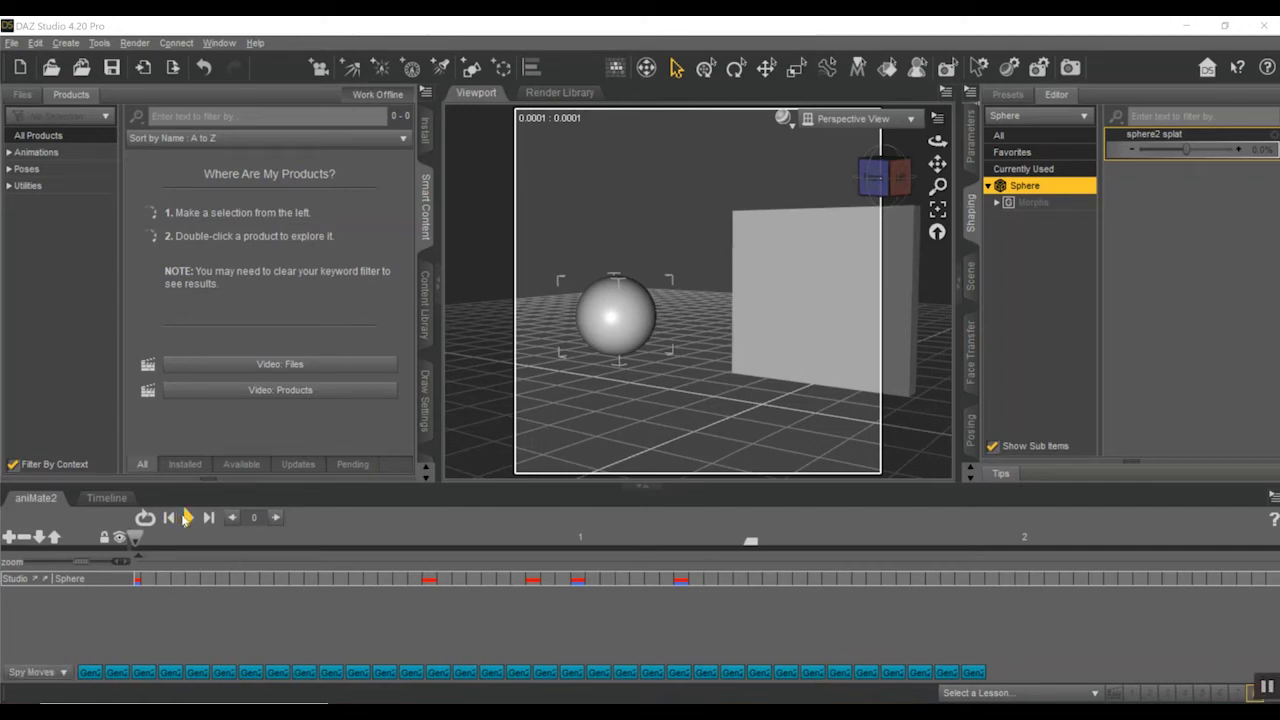
Step: Play the sphere's animation on the aniMate2 timeline
{"action": "left_click", "coordinate": [185, 517]}
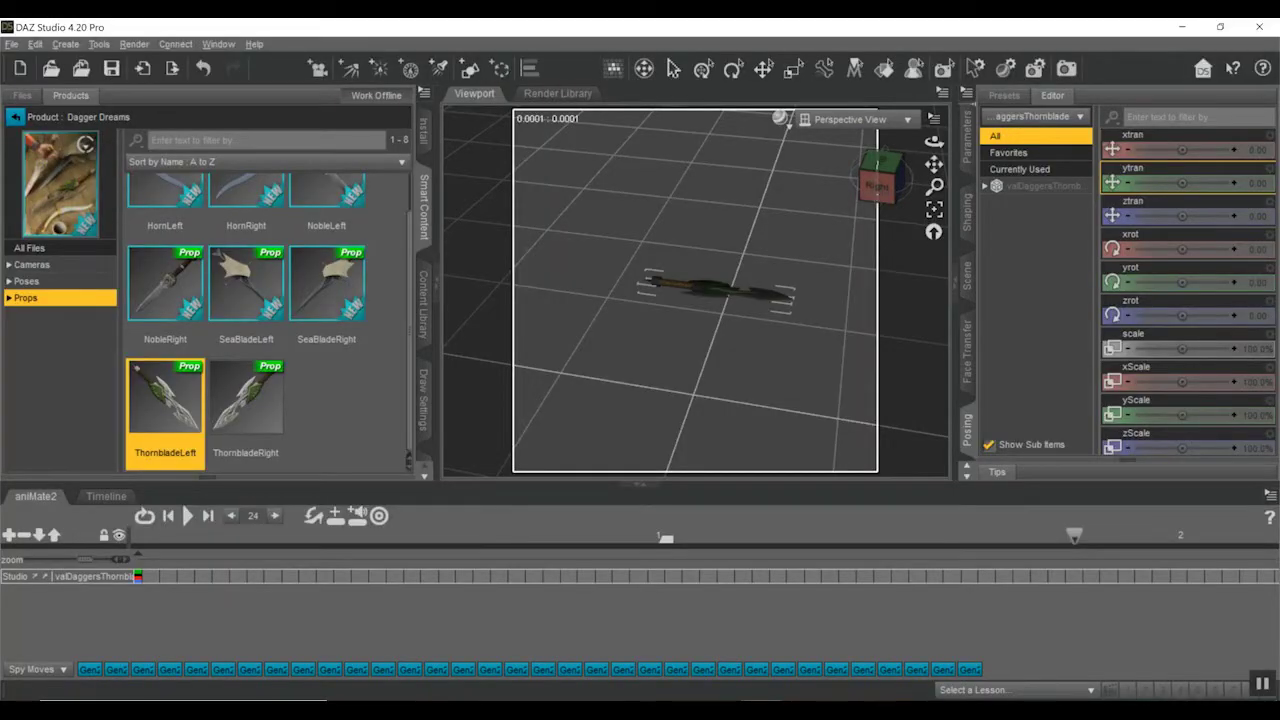
Step: Export the Thornblade dagger as a Wavefront Object file named Fan weapon 3 in the custom charaters for Iclone folder
{"action": "left_click_drag", "start_coordinate": [877, 172], "coordinate": [772, 257]}
{"action": "scroll", "coordinate": [772, 250], "scroll_direction": "up", "scroll_amount": 5}
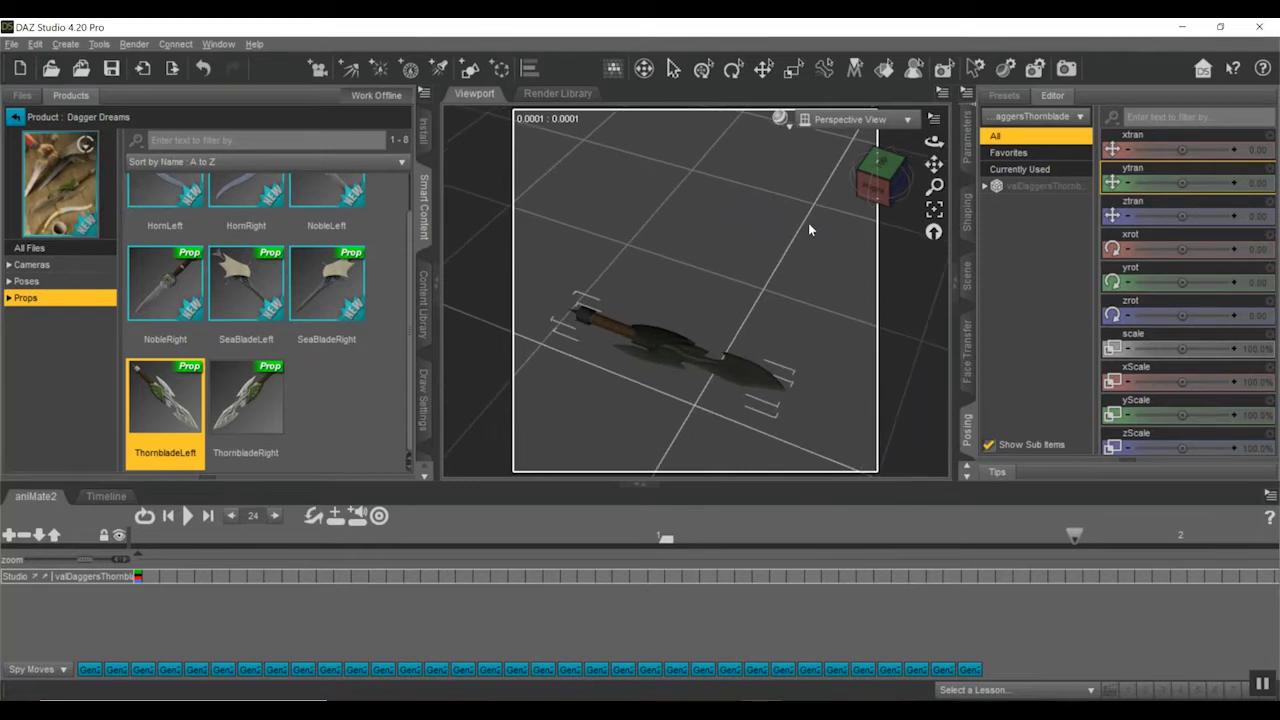
{"action": "left_click_drag", "start_coordinate": [934, 164], "coordinate": [946, 120]}
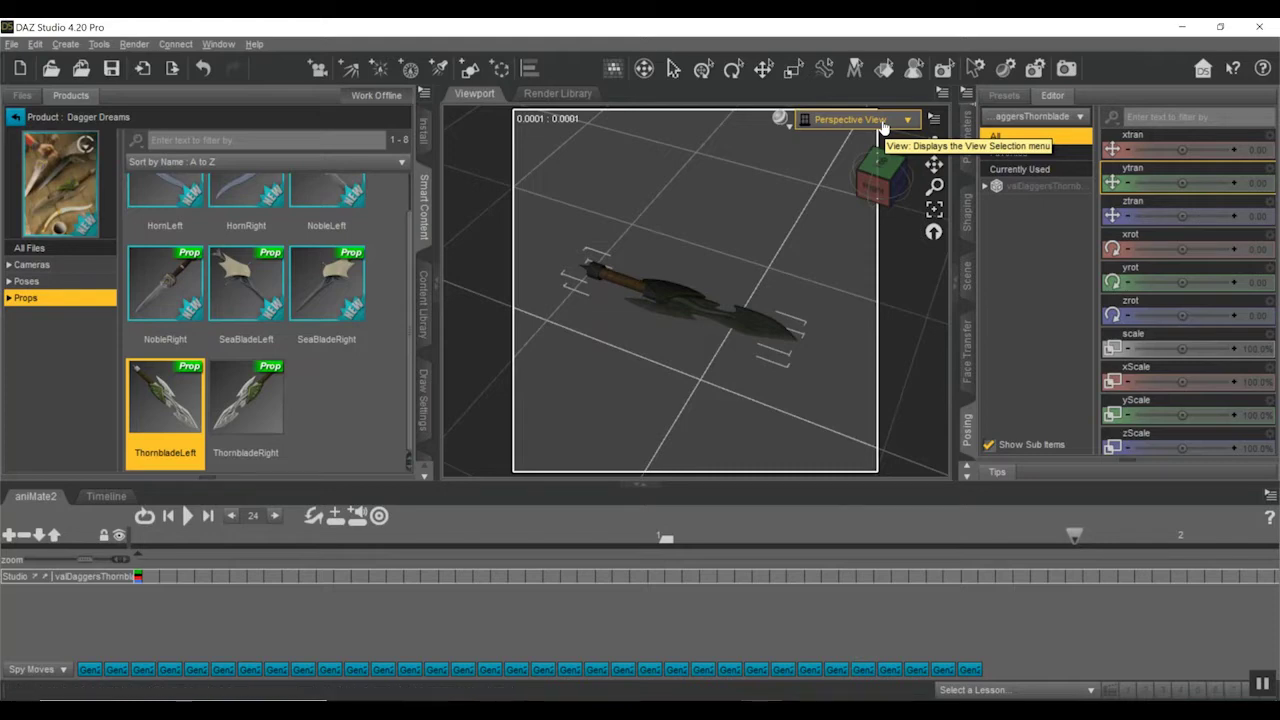
{"action": "left_click_drag", "start_coordinate": [876, 186], "coordinate": [838, 188]}
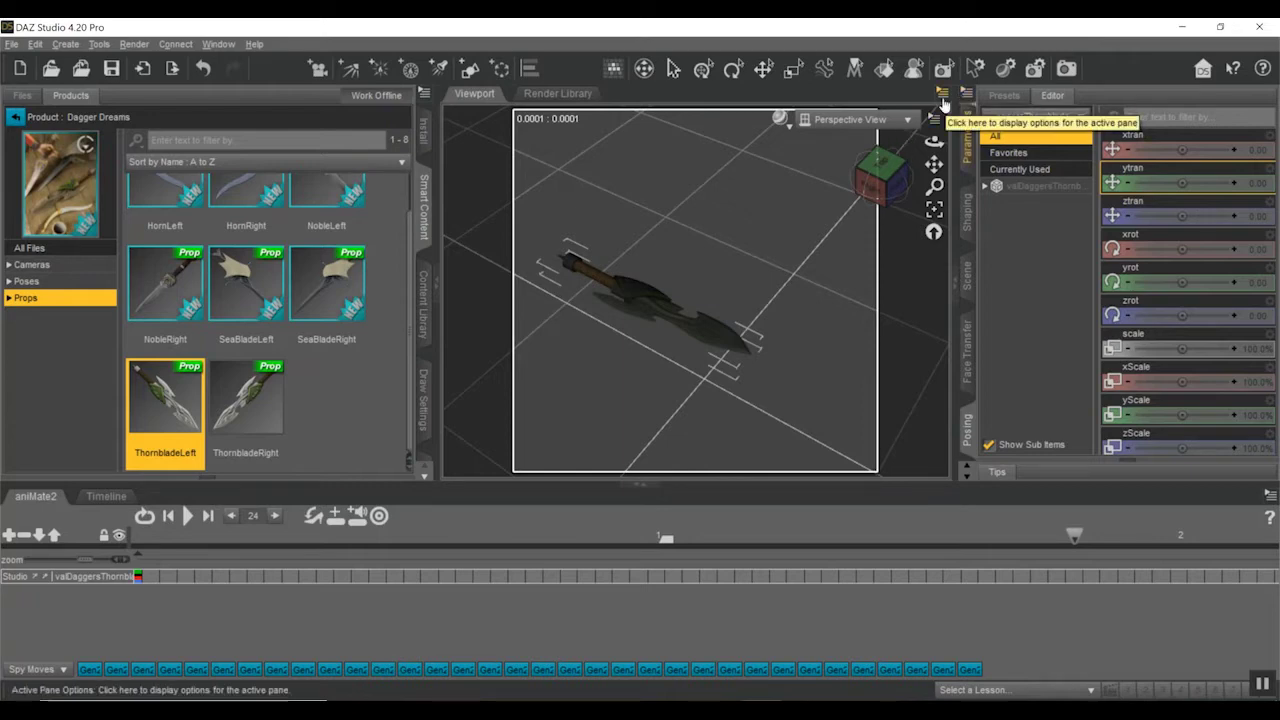
{"action": "left_click", "coordinate": [966, 278]}
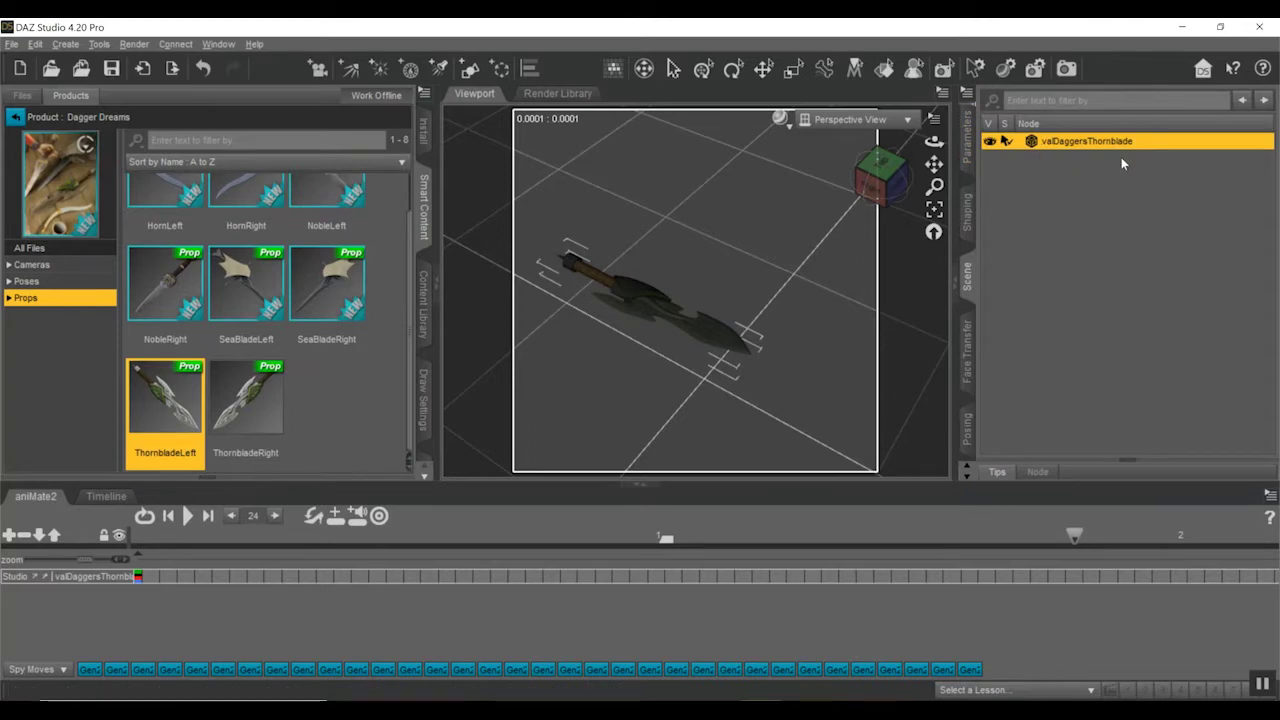
{"action": "left_click", "coordinate": [10, 44]}
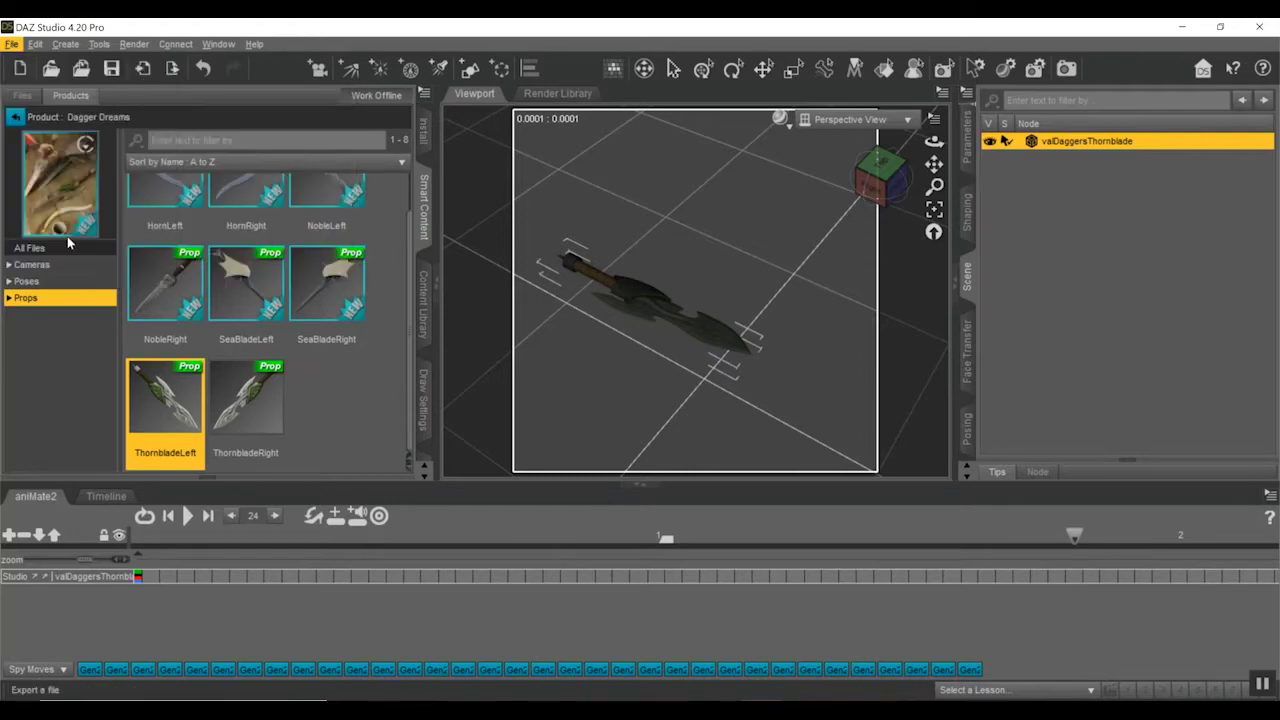
{"action": "left_click", "coordinate": [69, 242]}
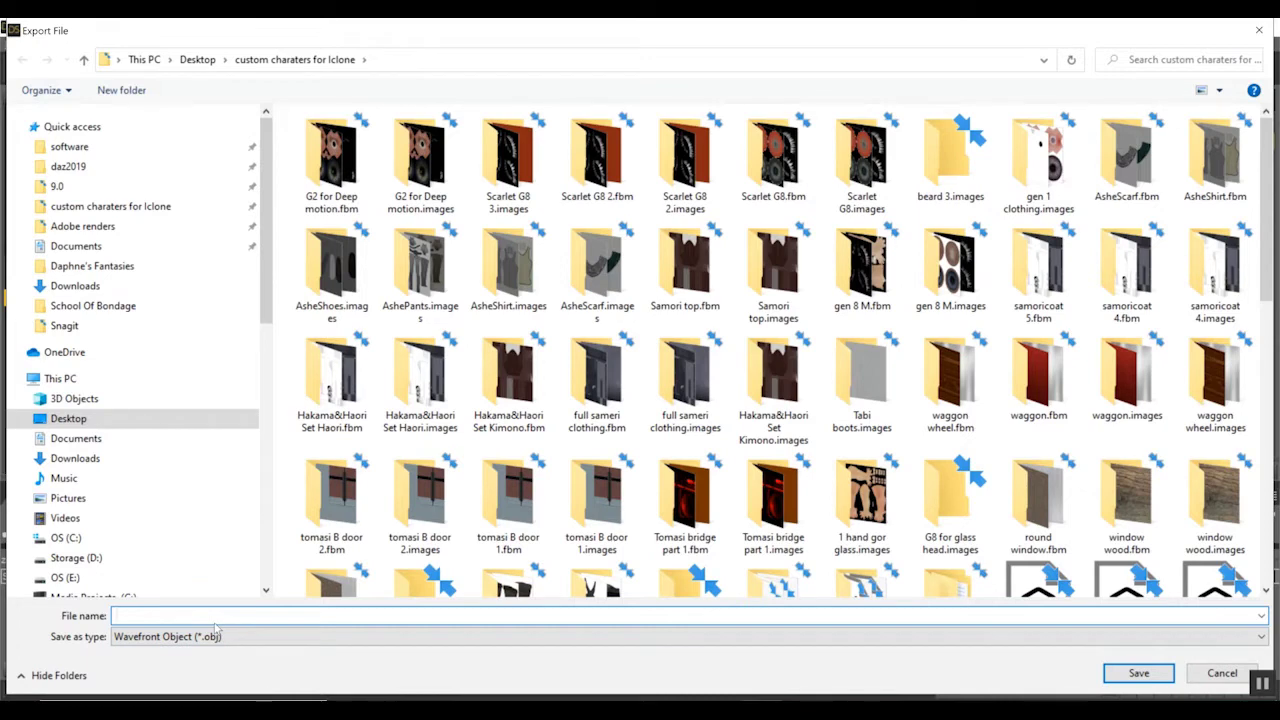
{"action": "type", "text": "Fan weapon 3"}
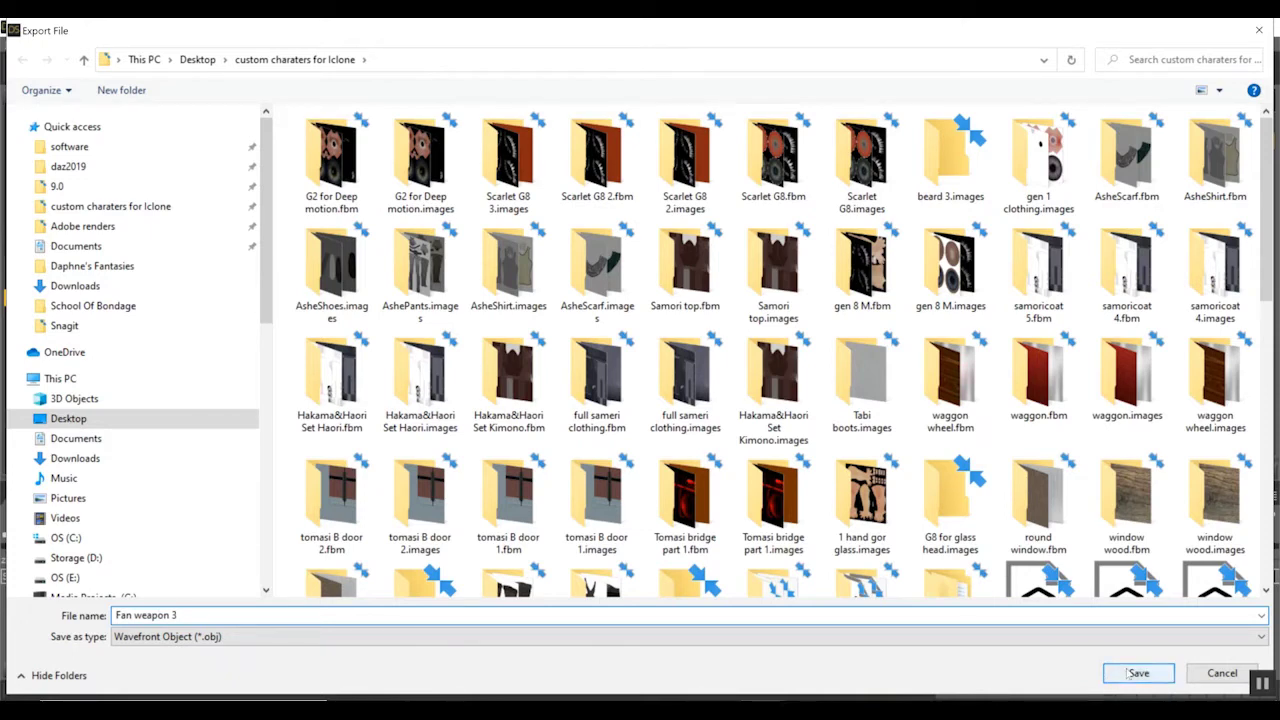
{"action": "left_click", "coordinate": [1138, 673]}
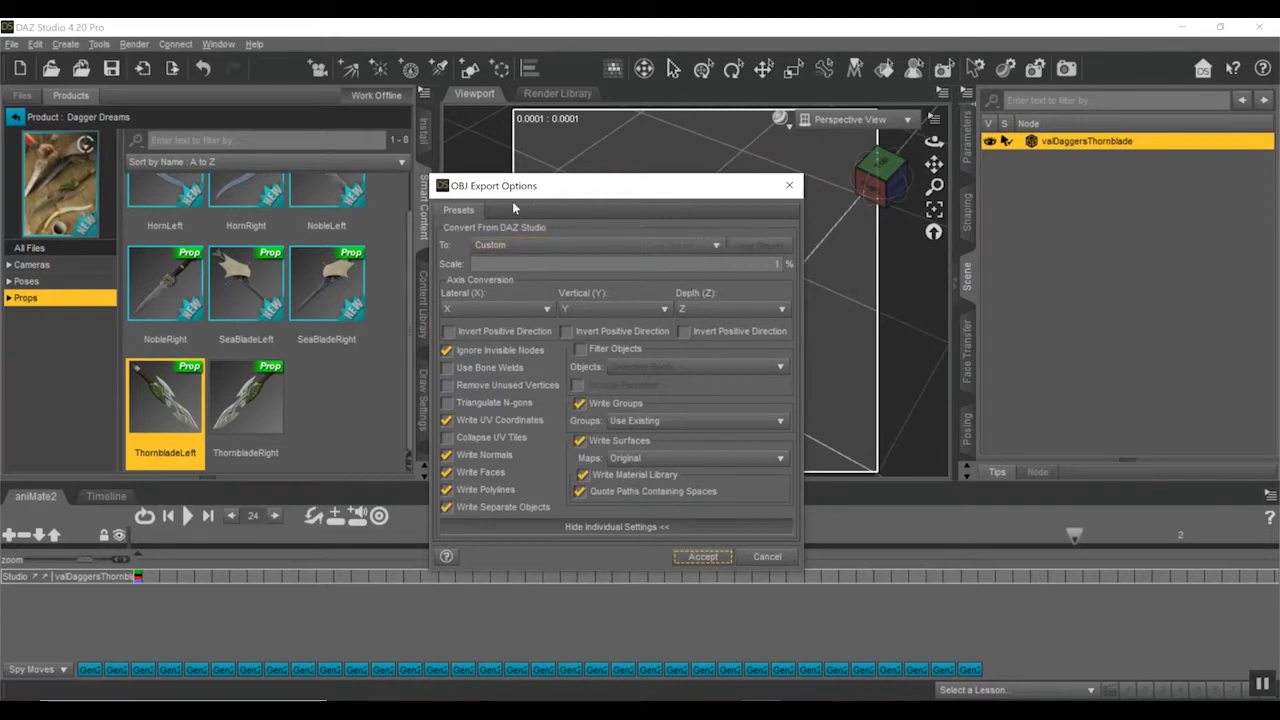
Step: Choose the DAZ Studio (1 unit = 1cm) conversion preset, set the export scale to 1%, and accept the OBJ export
{"action": "left_click", "coordinate": [692, 248]}
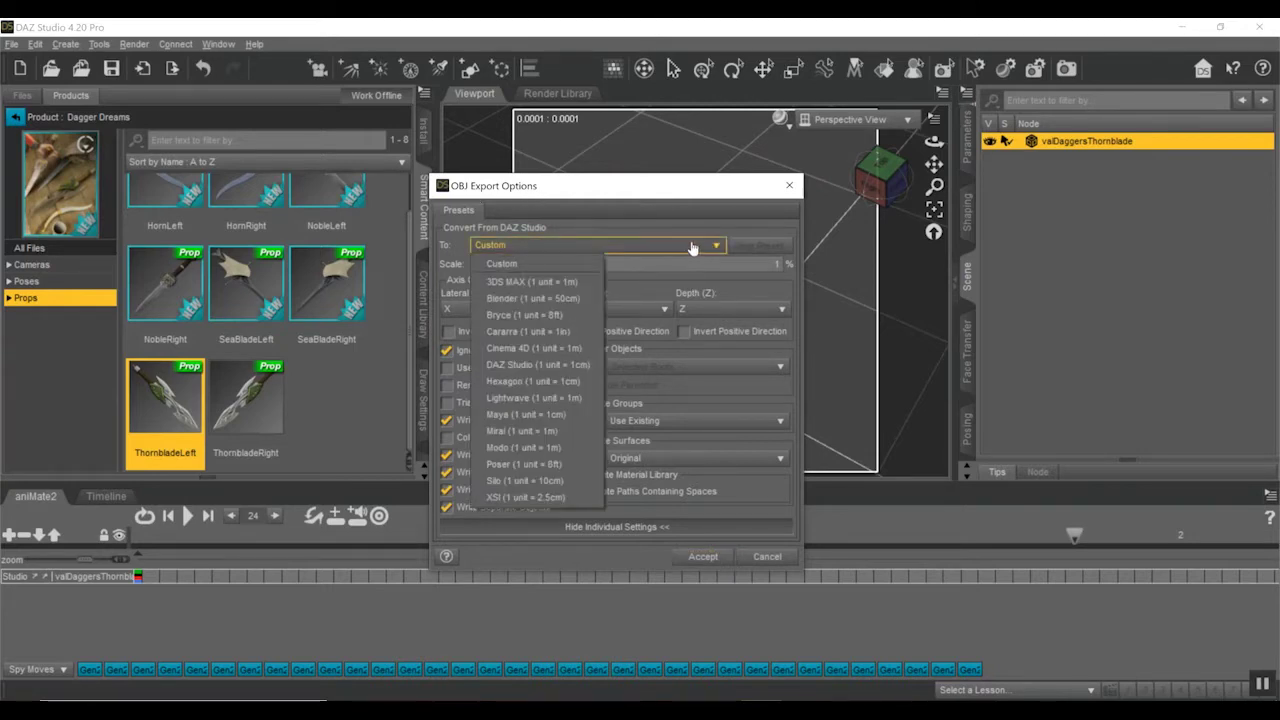
{"action": "left_click", "coordinate": [551, 368]}
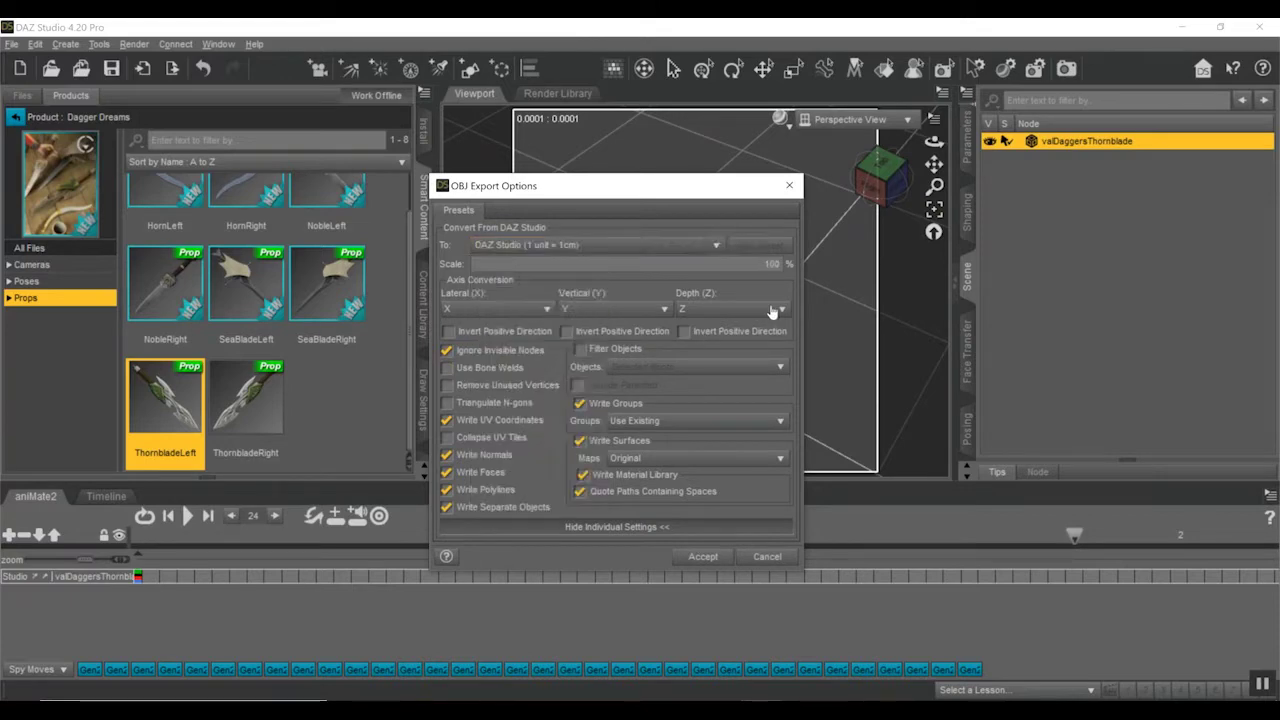
{"action": "left_click", "coordinate": [748, 260]}
{"action": "key", "text": "BackSpace"}
{"action": "key", "text": "BackSpace"}
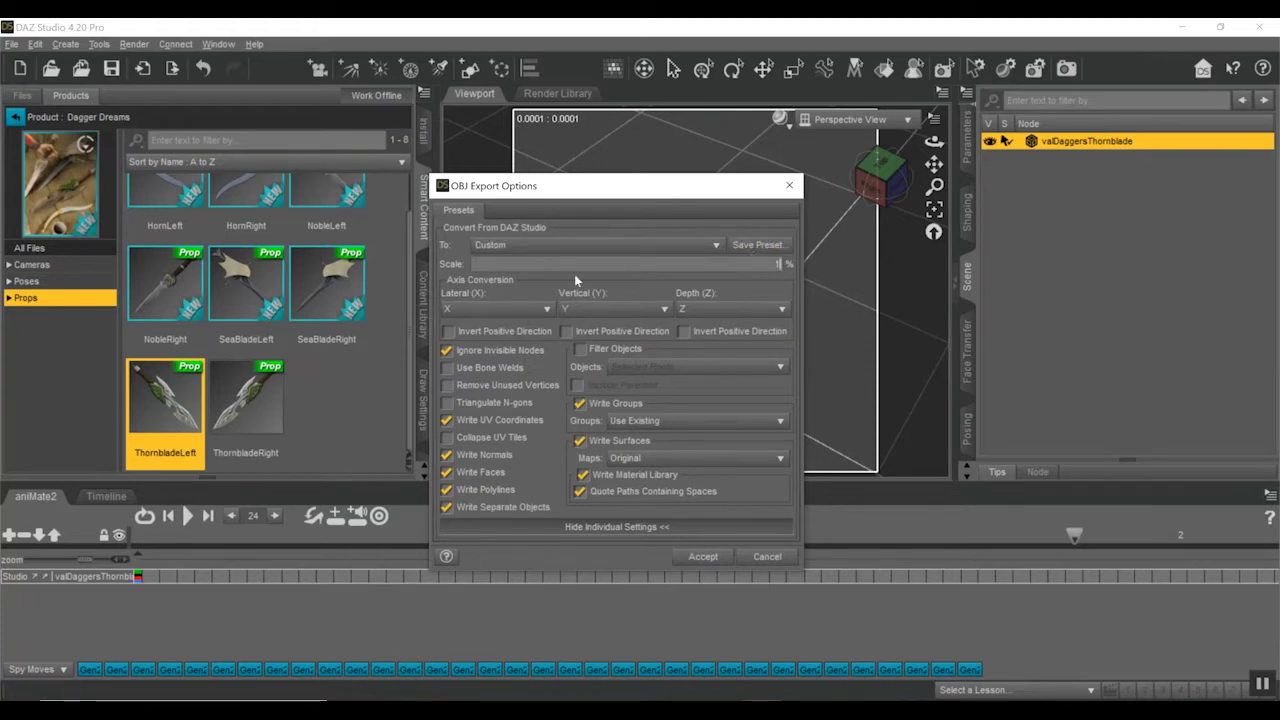
{"action": "left_click", "coordinate": [703, 559]}
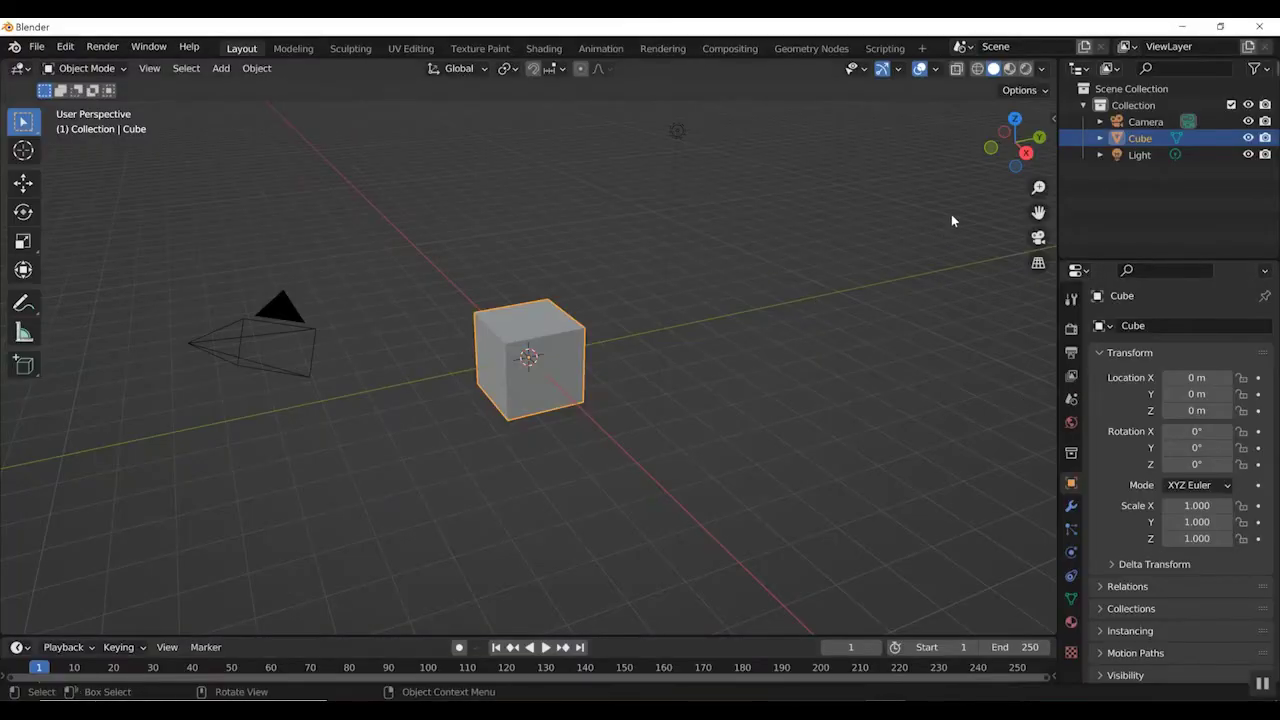
Step: Switch to Blender and delete the default cube from the scene
{"action": "left_click_drag", "start_coordinate": [987, 158], "coordinate": [1005, 160]}
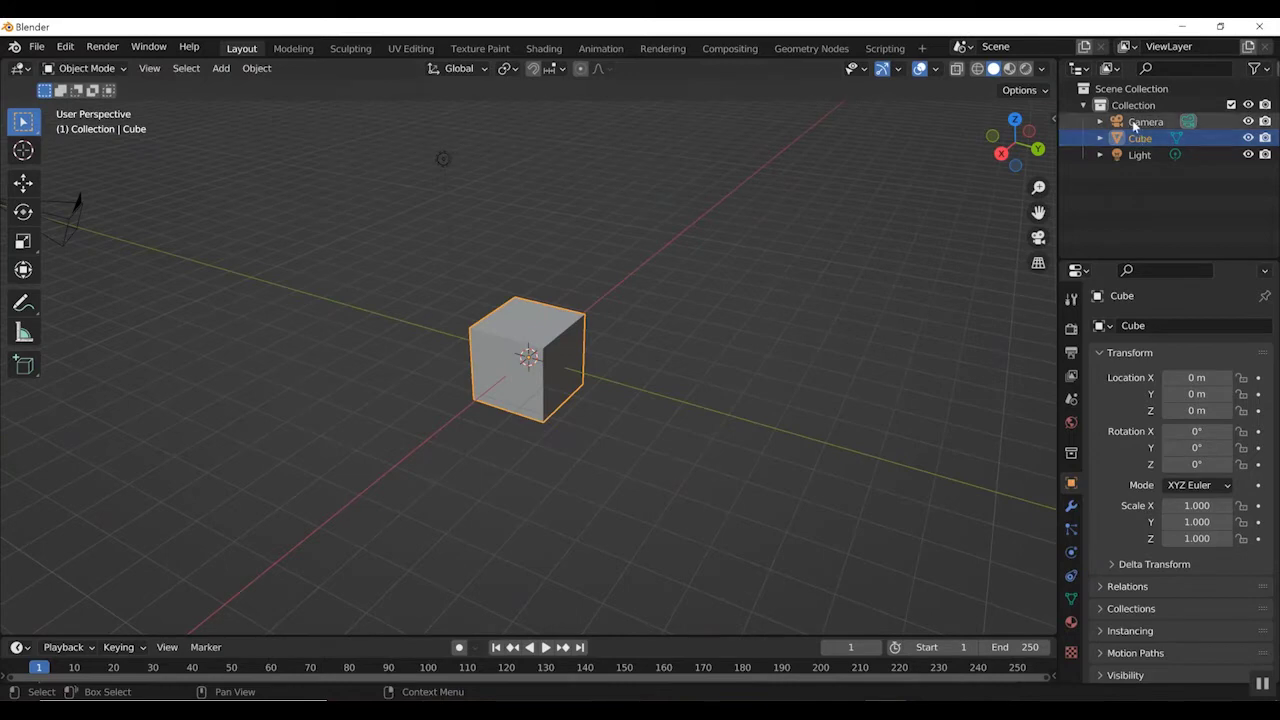
{"action": "key", "text": "Delete"}
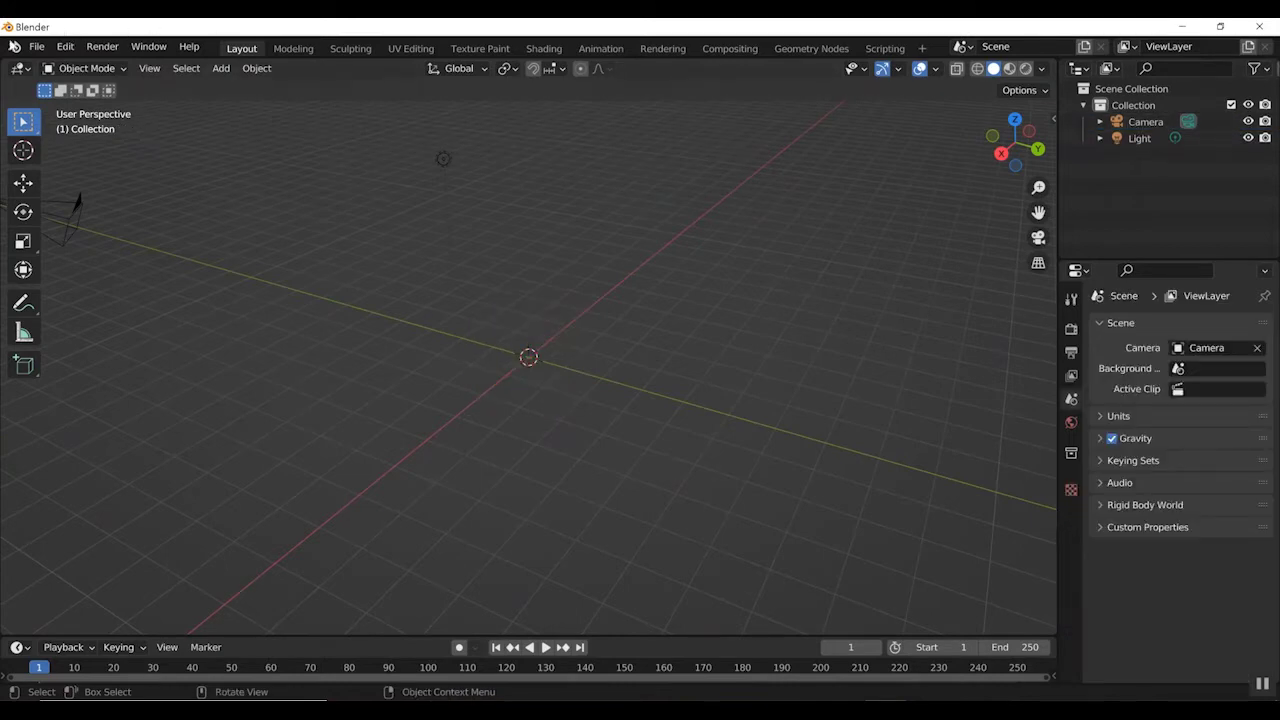
Step: Import the Wavefront file Fan weapon 3.obj with the geometry option set to Keep Vert Order
{"action": "left_click", "coordinate": [30, 48]}
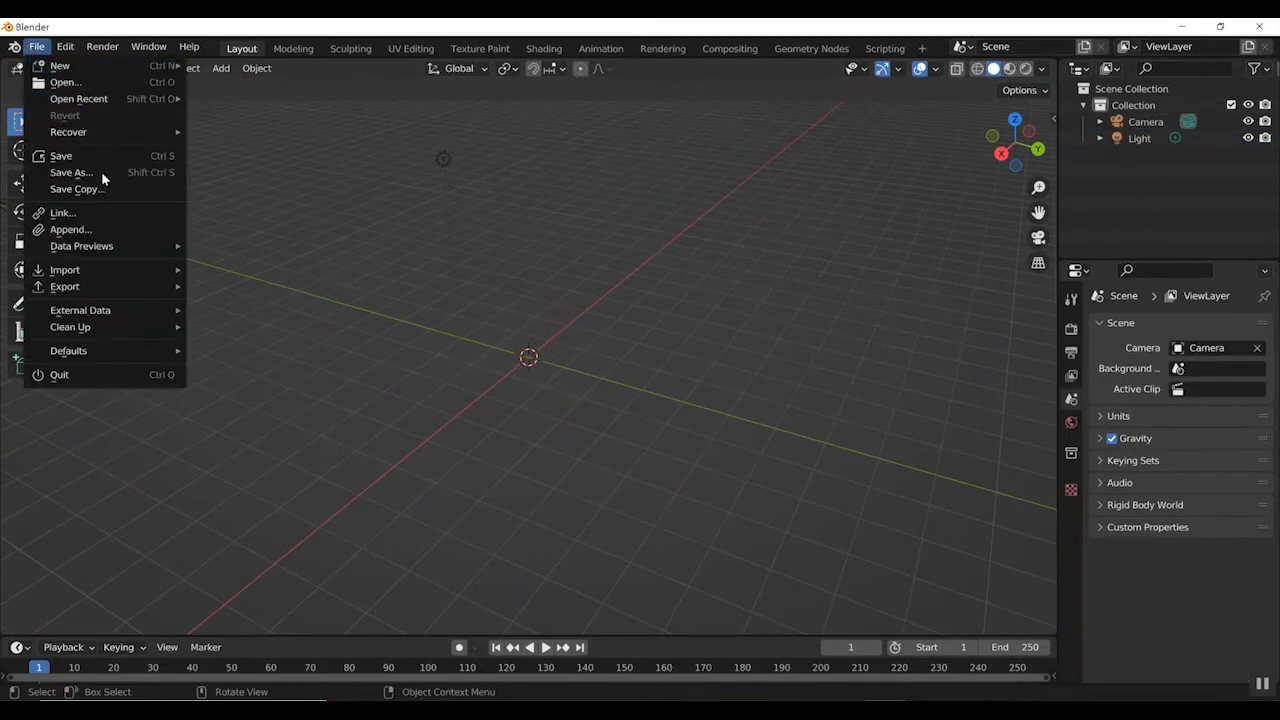
{"action": "mouse_move", "coordinate": [131, 270]}
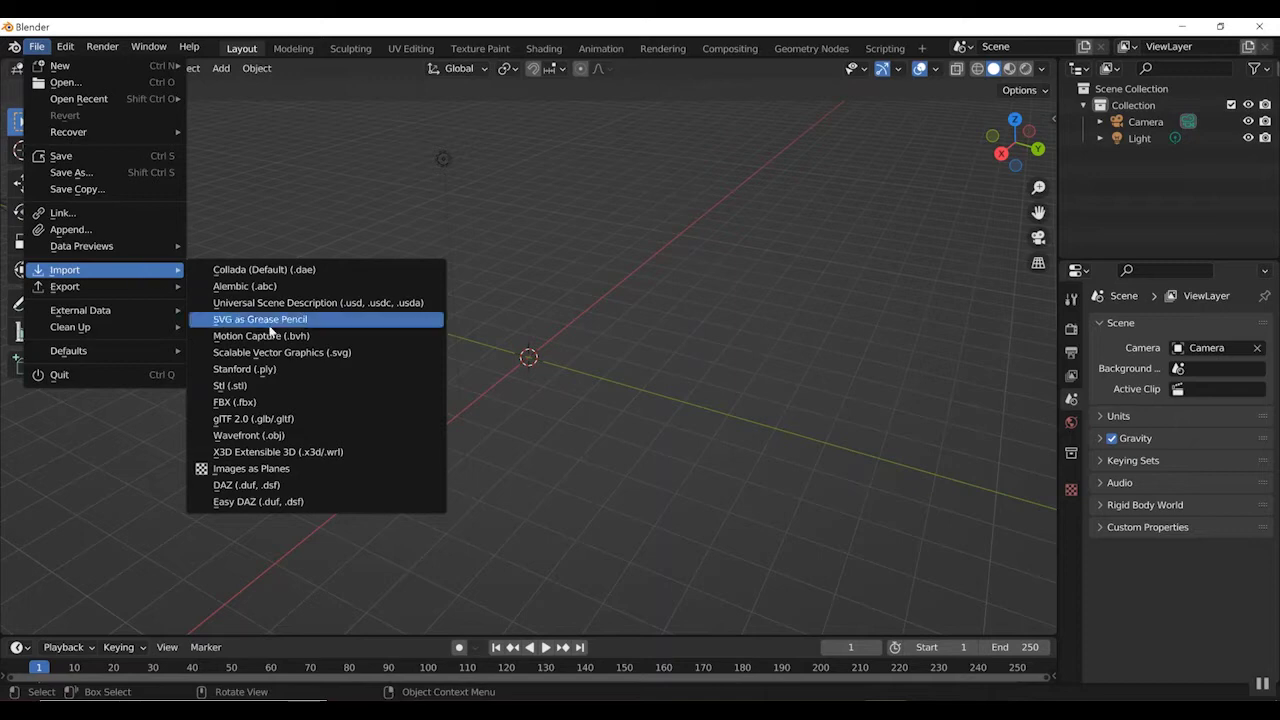
{"action": "left_click", "coordinate": [323, 435]}
{"action": "scroll", "coordinate": [670, 445], "scroll_direction": "down", "scroll_amount": 5}
{"action": "scroll", "coordinate": [703, 430], "scroll_direction": "down", "scroll_amount": 7}
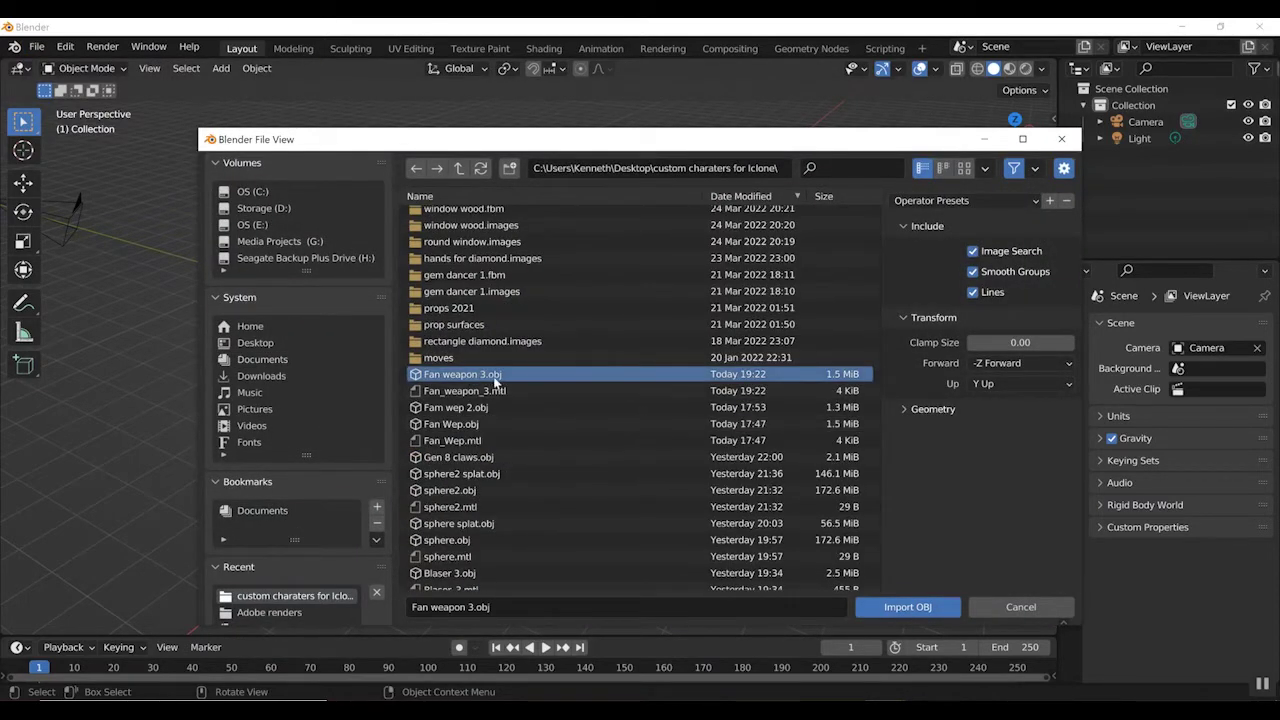
{"action": "left_click", "coordinate": [937, 410]}
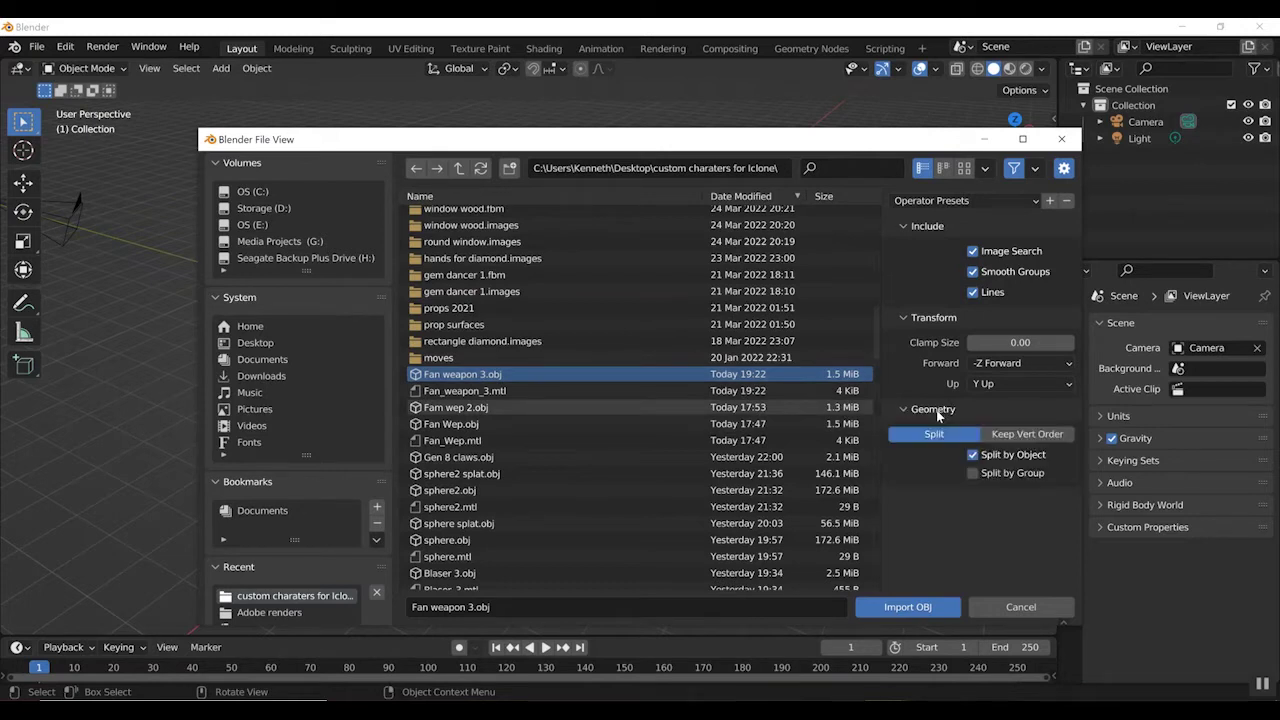
{"action": "left_click", "coordinate": [1040, 440]}
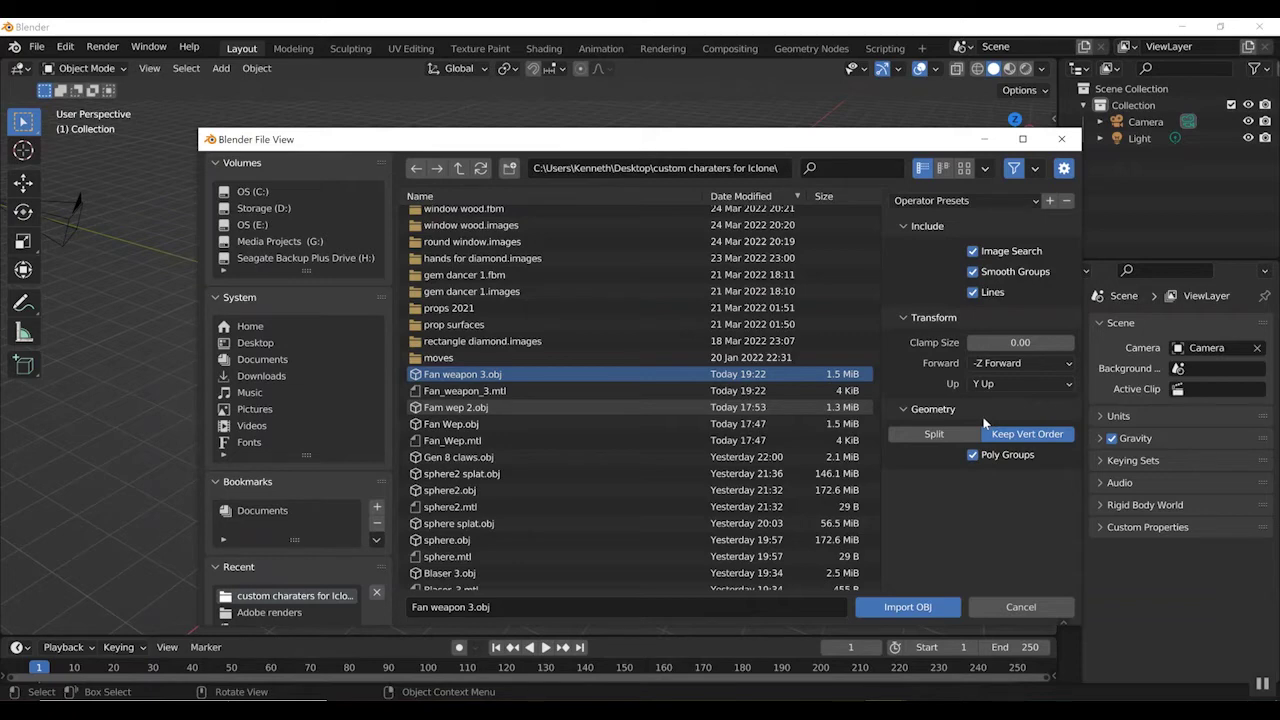
{"action": "left_click", "coordinate": [907, 607]}
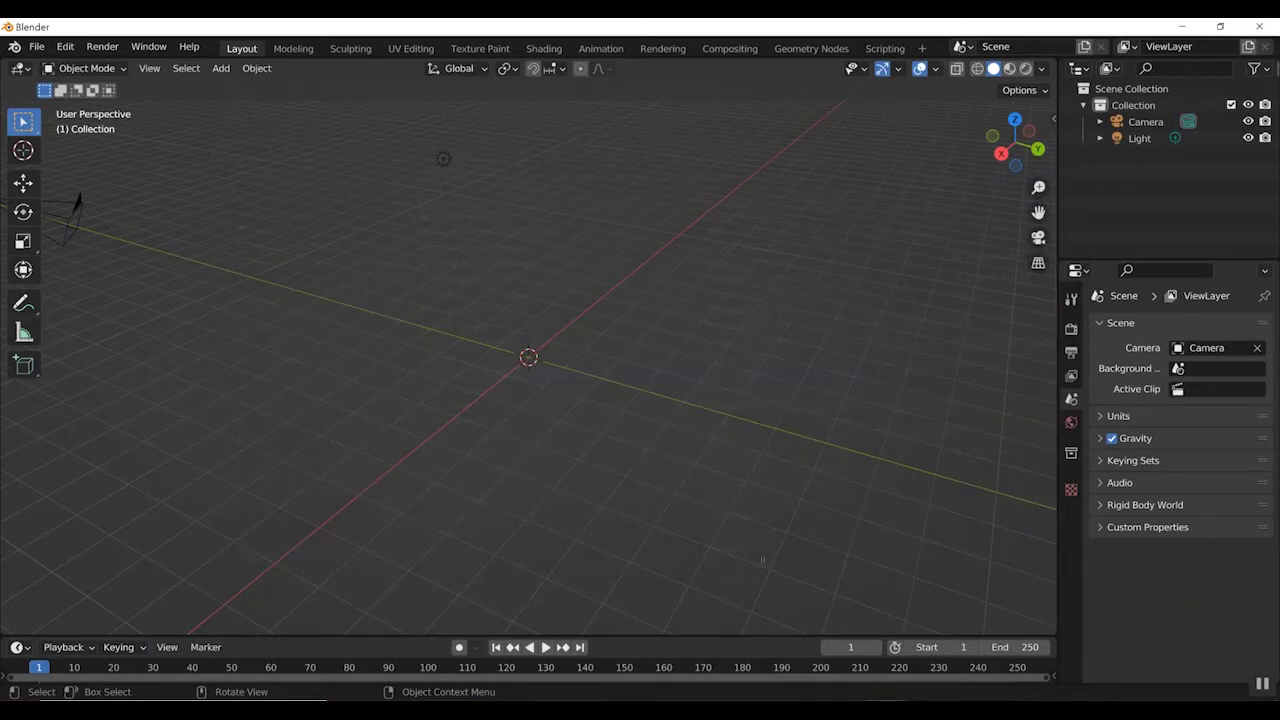
Step: Make the imported Fan weapon 3 the active object and put it into Sculpt Mode
{"action": "scroll", "coordinate": [620, 440], "scroll_direction": "up", "scroll_amount": 5}
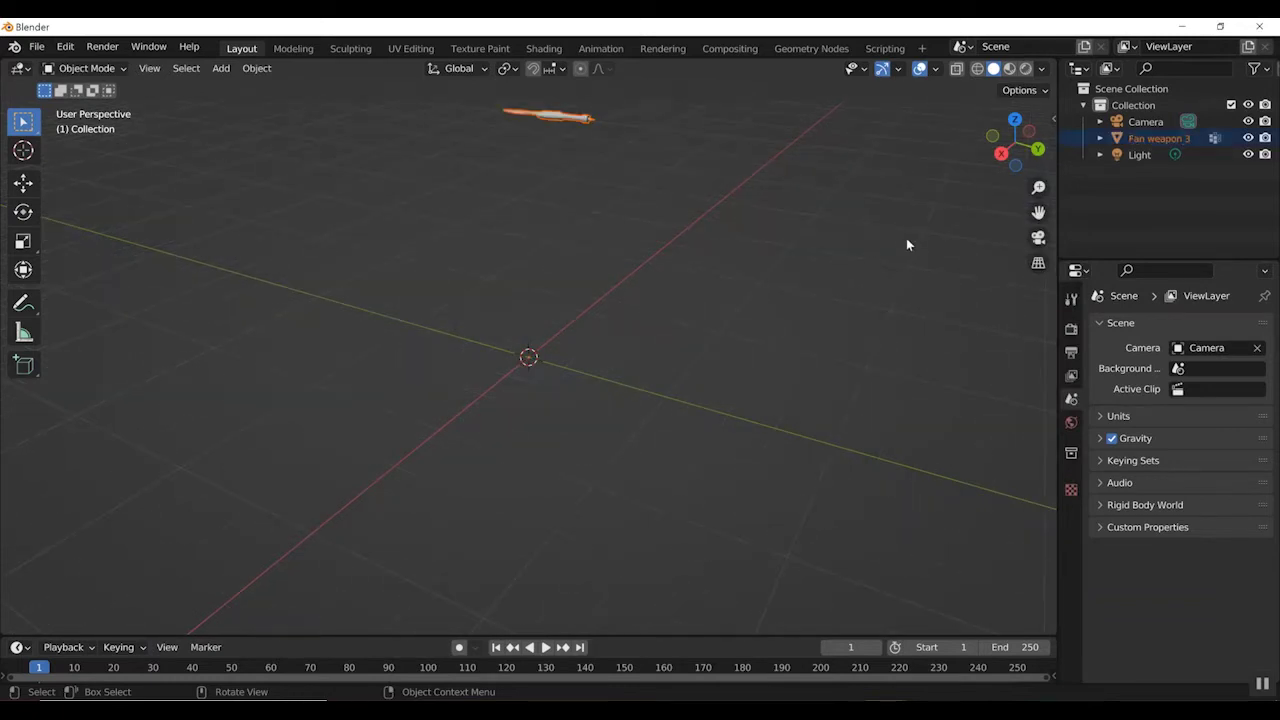
{"action": "left_click_drag", "start_coordinate": [1038, 212], "coordinate": [1105, 488]}
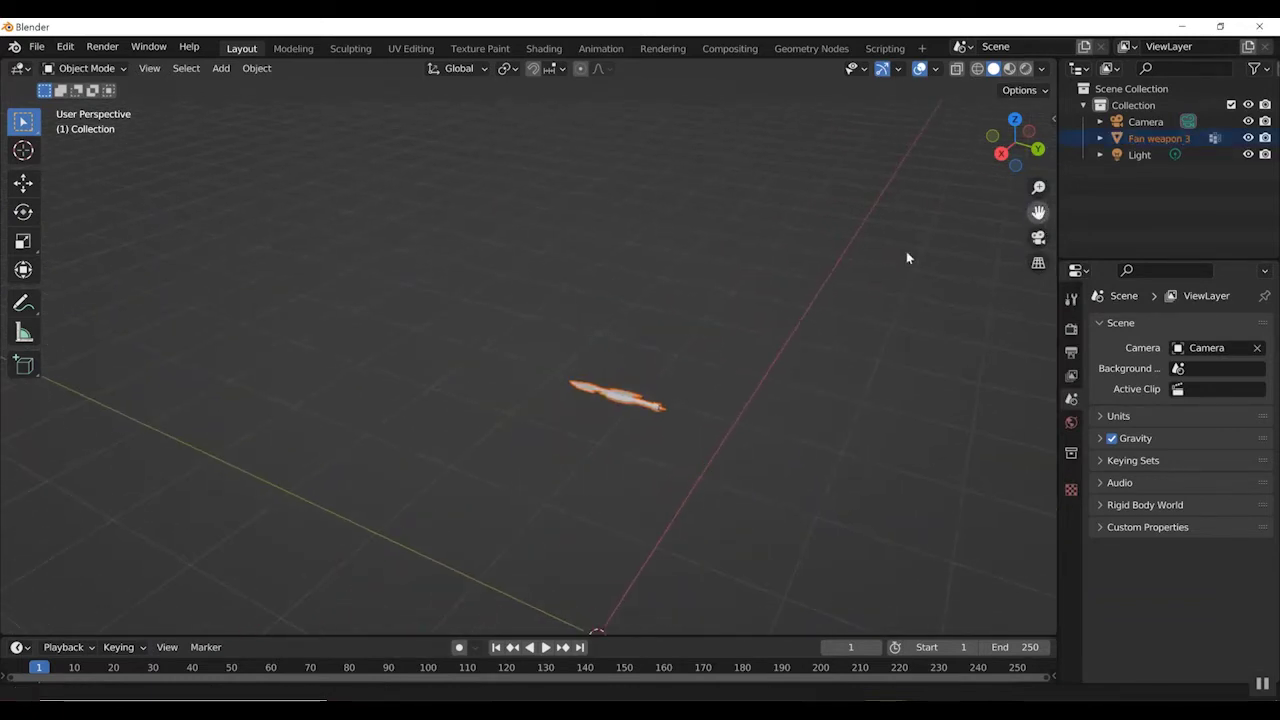
{"action": "scroll", "coordinate": [769, 314], "scroll_direction": "up", "scroll_amount": 6}
{"action": "left_click_drag", "start_coordinate": [1015, 142], "coordinate": [674, 471]}
{"action": "scroll", "coordinate": [674, 470], "scroll_direction": "up", "scroll_amount": 4}
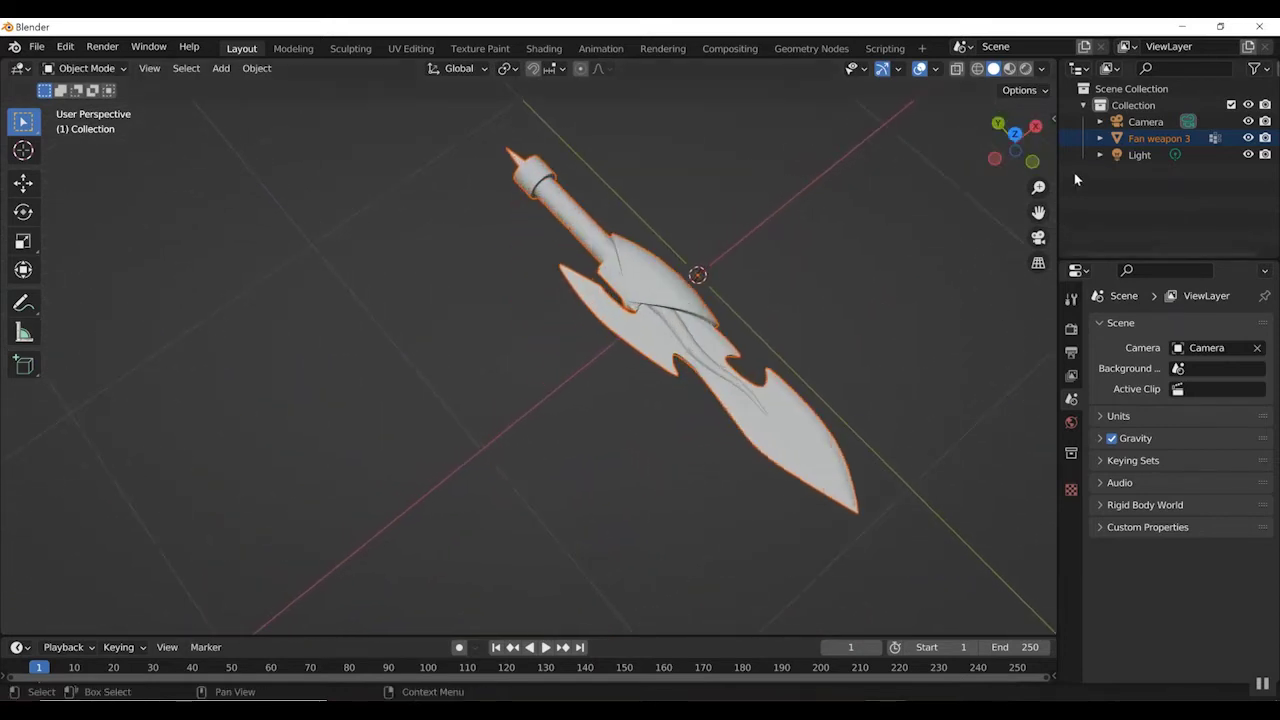
{"action": "left_click_drag", "start_coordinate": [1038, 212], "coordinate": [991, 242]}
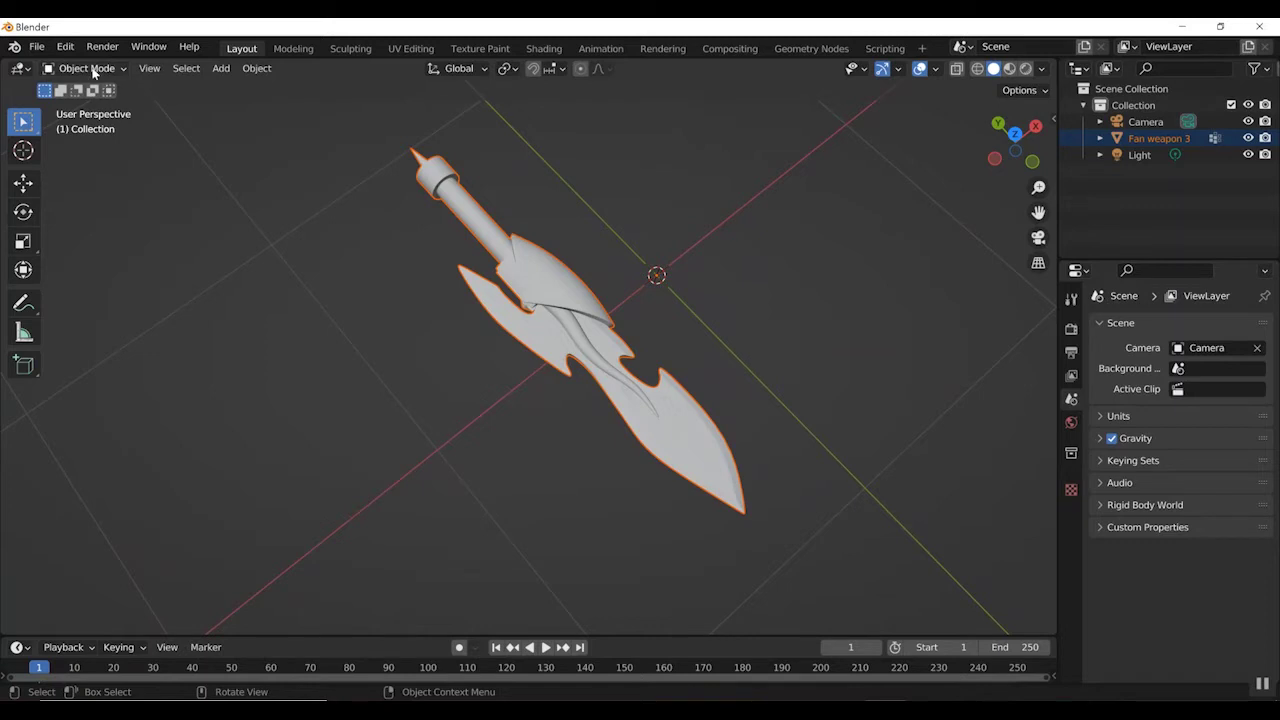
{"action": "left_click", "coordinate": [1147, 139]}
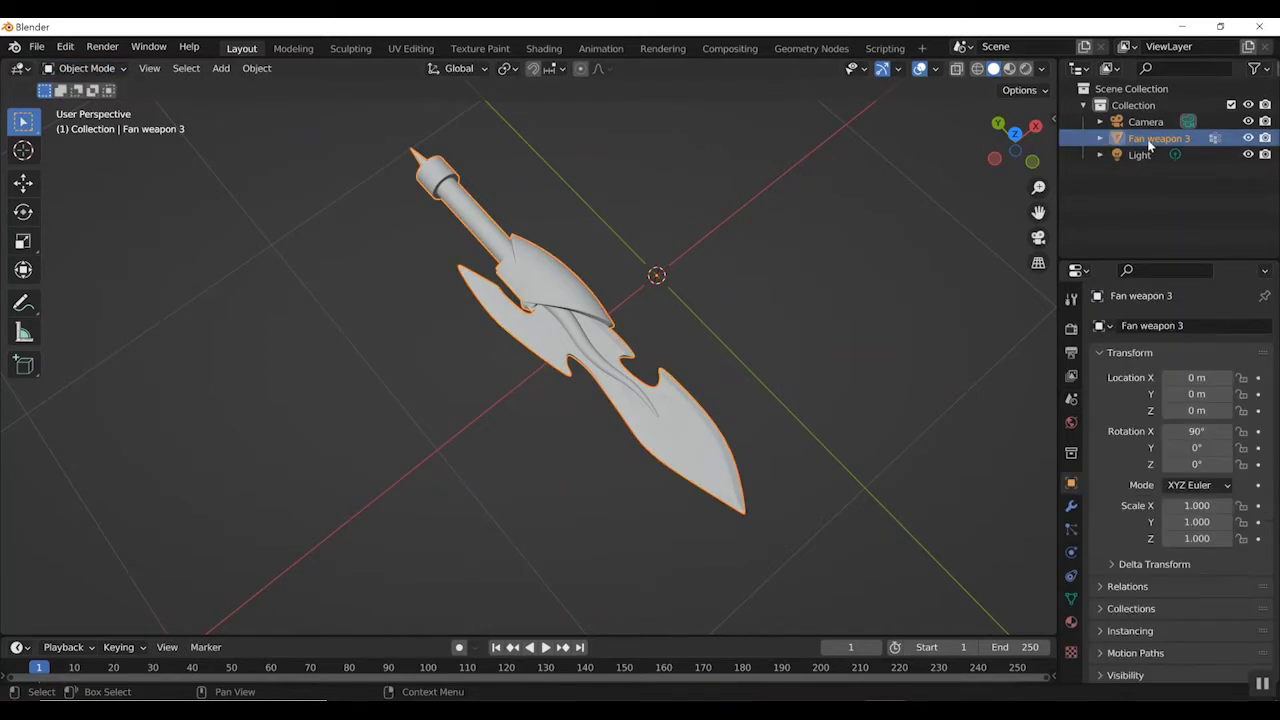
{"action": "left_click", "coordinate": [106, 71]}
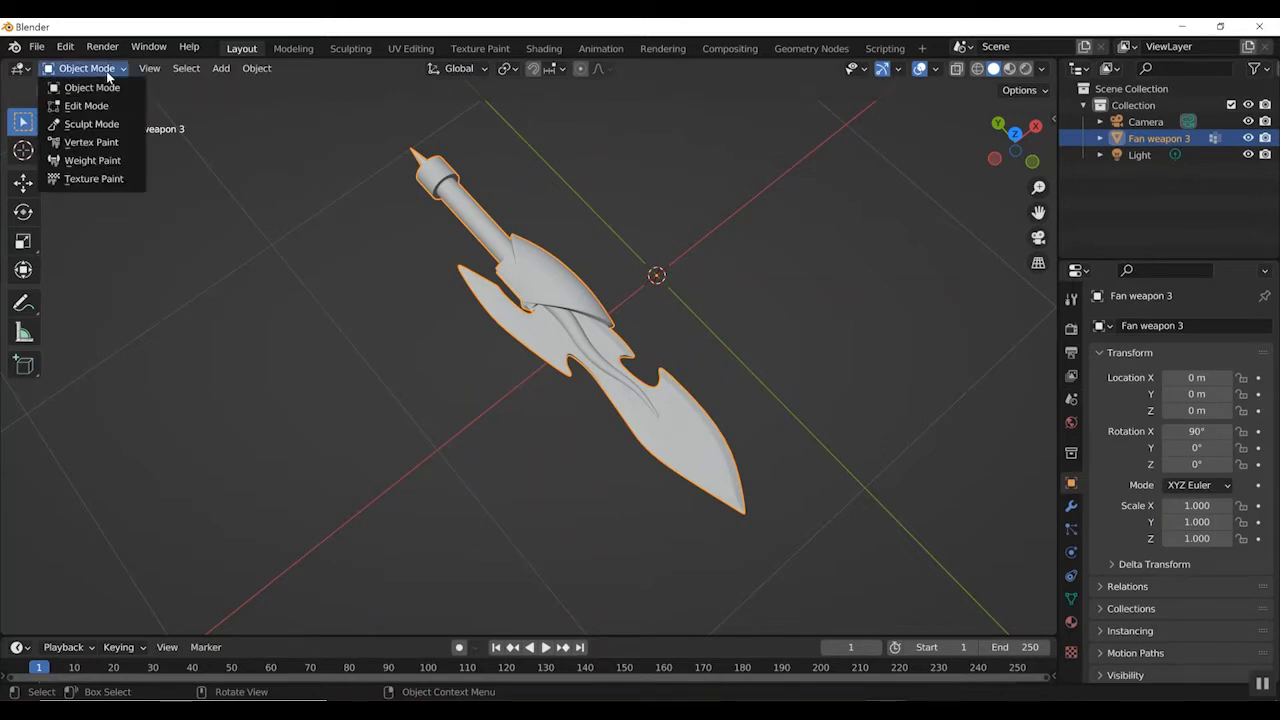
{"action": "left_click", "coordinate": [118, 123]}
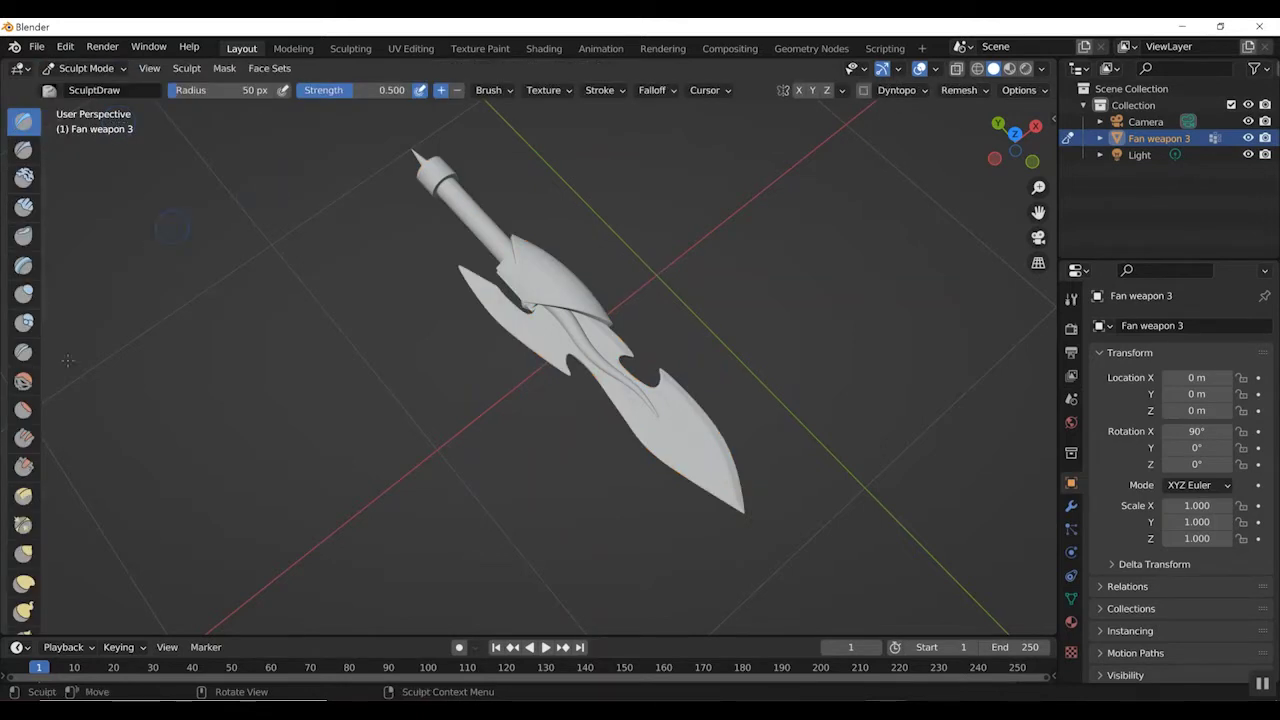
Step: Pull the dagger's blade tip slightly outward with the Snake Hook brush
{"action": "scroll", "coordinate": [28, 450], "scroll_direction": "down", "scroll_amount": 3}
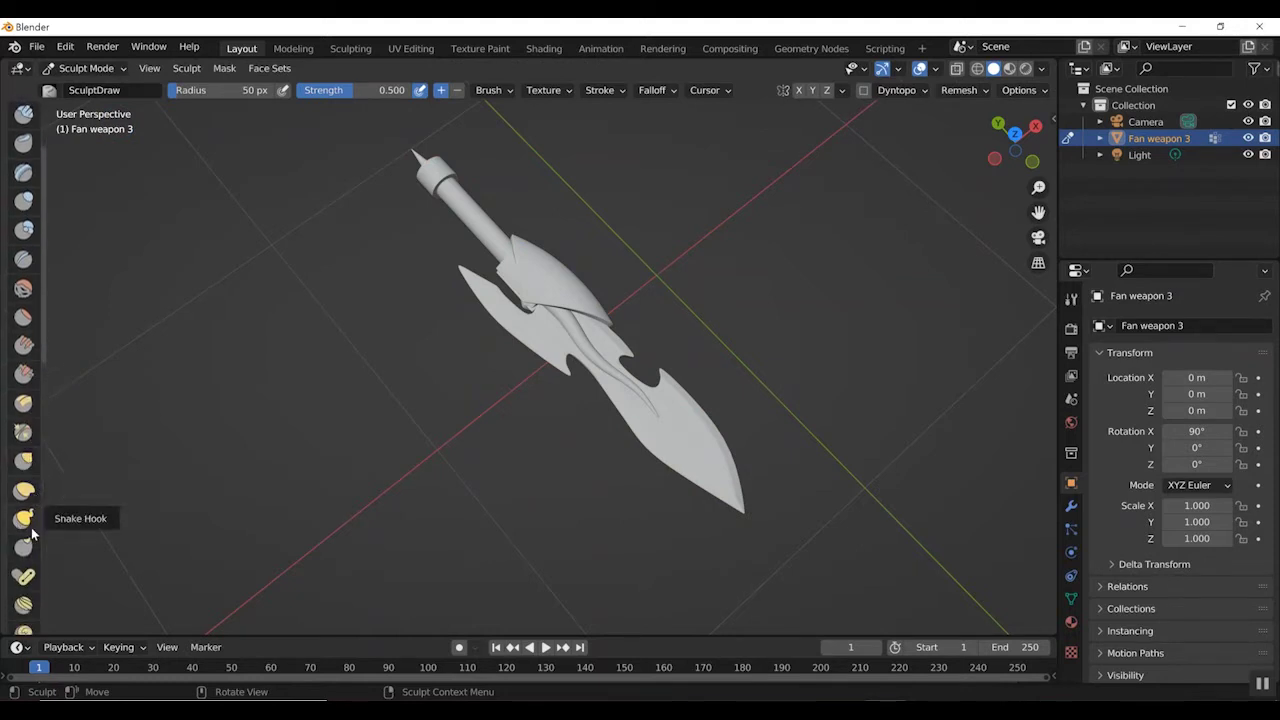
{"action": "left_click", "coordinate": [24, 518]}
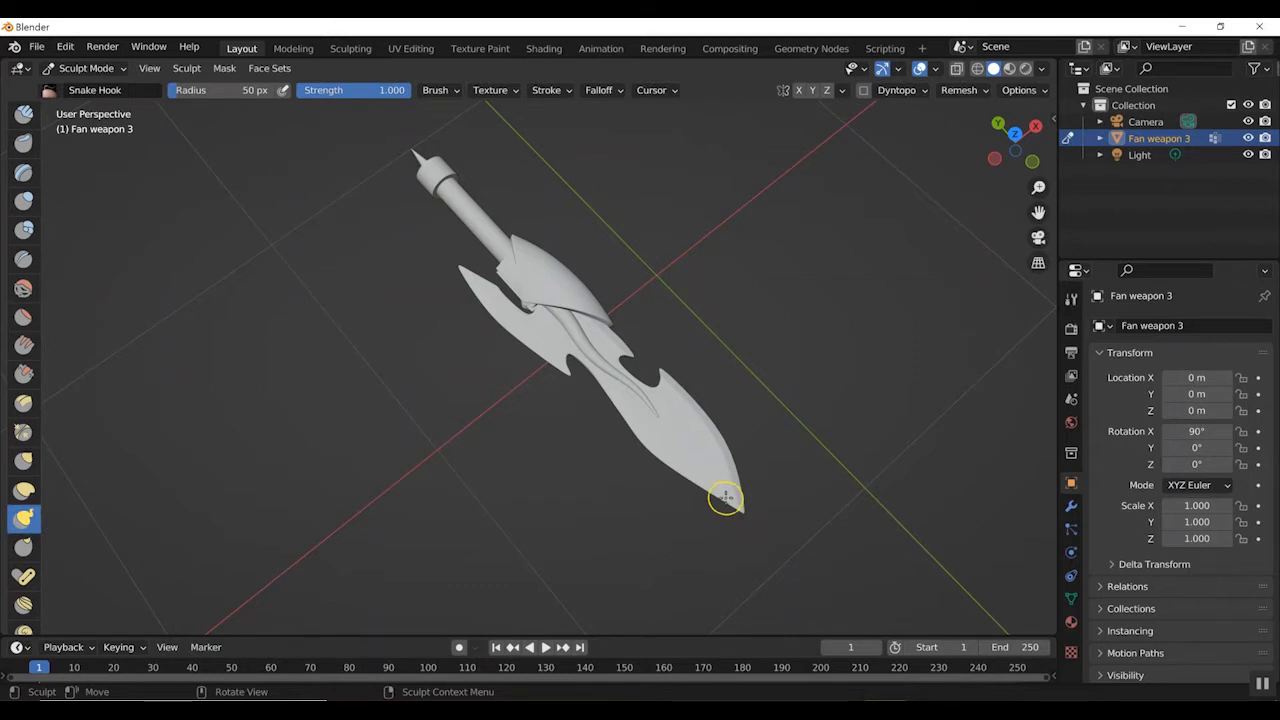
{"action": "left_click_drag", "start_coordinate": [732, 500], "coordinate": [740, 516]}
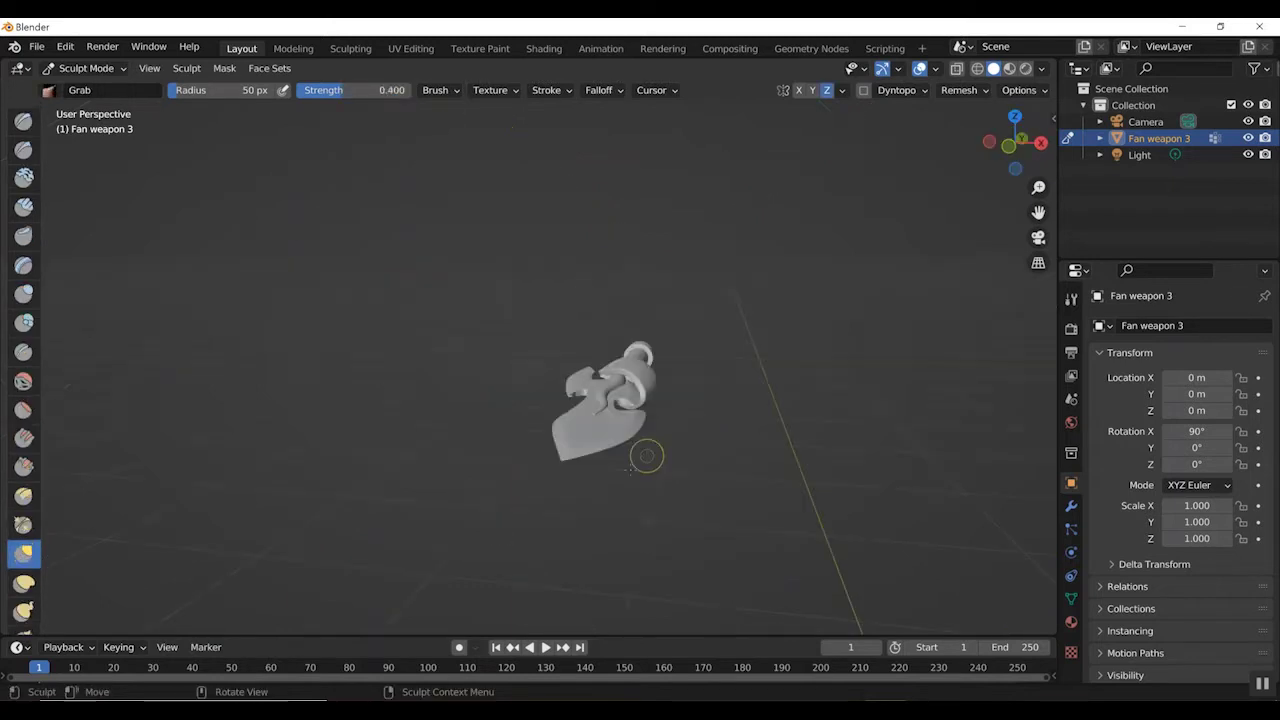
Step: Stretch the dagger's blade tip into a long thin point with the Grab brush, redoing the first stroke
{"action": "left_click_drag", "start_coordinate": [571, 462], "coordinate": [530, 505]}
{"action": "left_click_drag", "start_coordinate": [1025, 145], "coordinate": [850, 145]}
{"action": "key", "text": "ctrl+z"}
{"action": "left_click_drag", "start_coordinate": [530, 462], "coordinate": [383, 472]}
{"action": "left_click_drag", "start_coordinate": [1017, 143], "coordinate": [854, 343]}
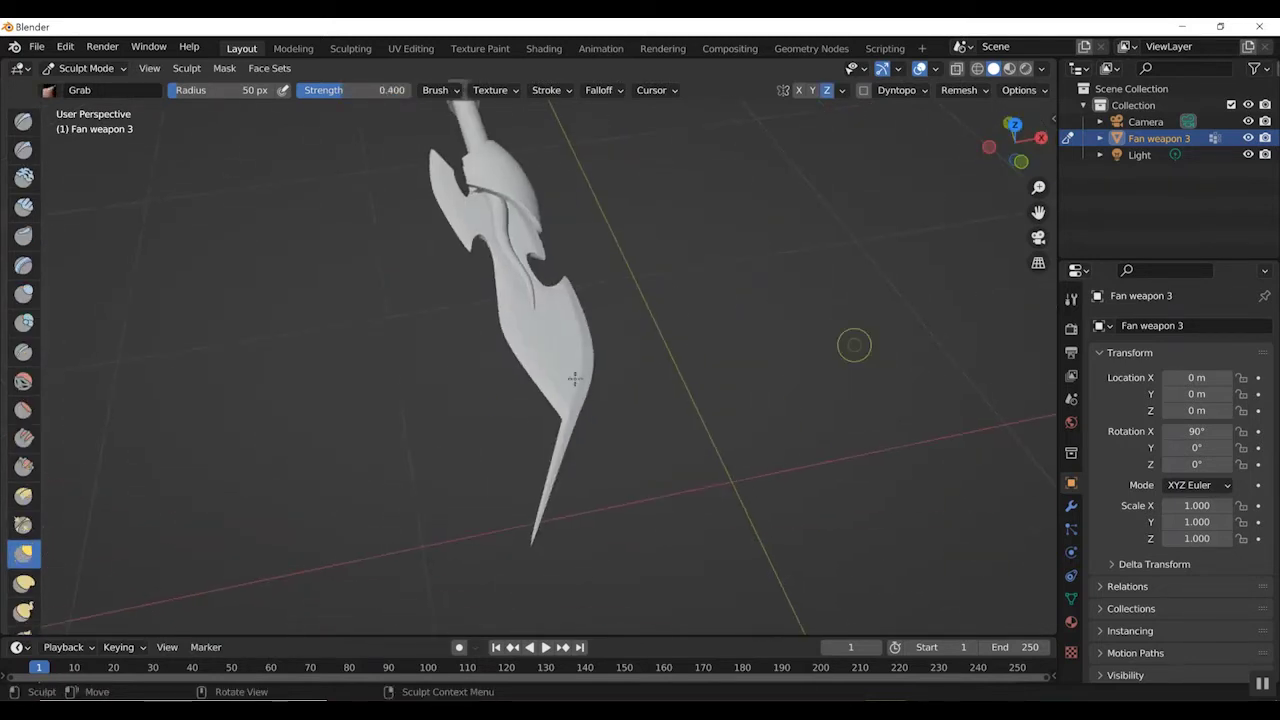
Step: Pull a barb out of the blade's edge near the tip and reshape the blade's outline with the Grab brush
{"action": "left_click_drag", "start_coordinate": [562, 418], "coordinate": [505, 390]}
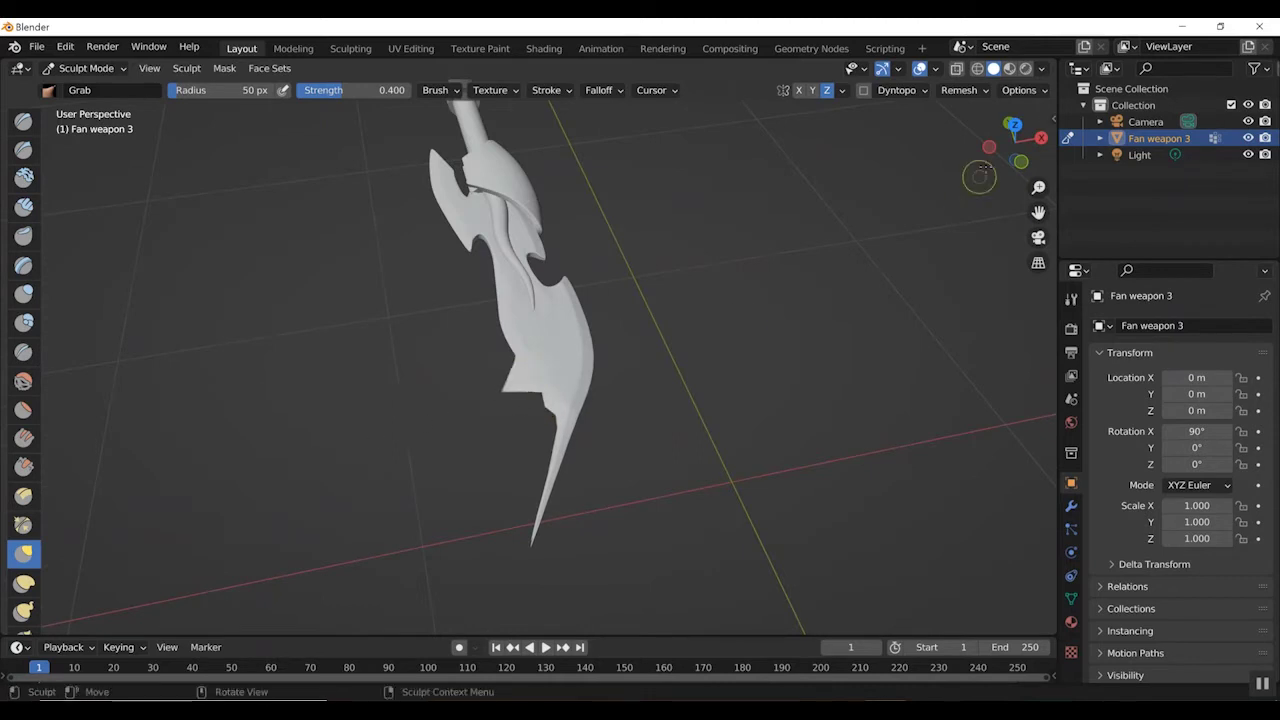
{"action": "left_click_drag", "start_coordinate": [1003, 153], "coordinate": [699, 327]}
{"action": "left_click_drag", "start_coordinate": [442, 436], "coordinate": [417, 463]}
{"action": "middle_click_drag", "start_coordinate": [657, 205], "coordinate": [657, 317]}
{"action": "left_click_drag", "start_coordinate": [594, 294], "coordinate": [607, 288]}
{"action": "mouse_move", "coordinate": [602, 360]}
{"action": "left_mouse_down"}
{"action": "mouse_move", "coordinate": [611, 383]}
{"action": "mouse_move", "coordinate": [598, 298]}
{"action": "mouse_move", "coordinate": [557, 429]}
{"action": "mouse_move", "coordinate": [522, 392]}
{"action": "mouse_move", "coordinate": [524, 375]}
{"action": "left_mouse_up"}
Step: Soften the barb and outline along the blade's edge with the Smooth brush
{"action": "key", "text": "shift+s"}
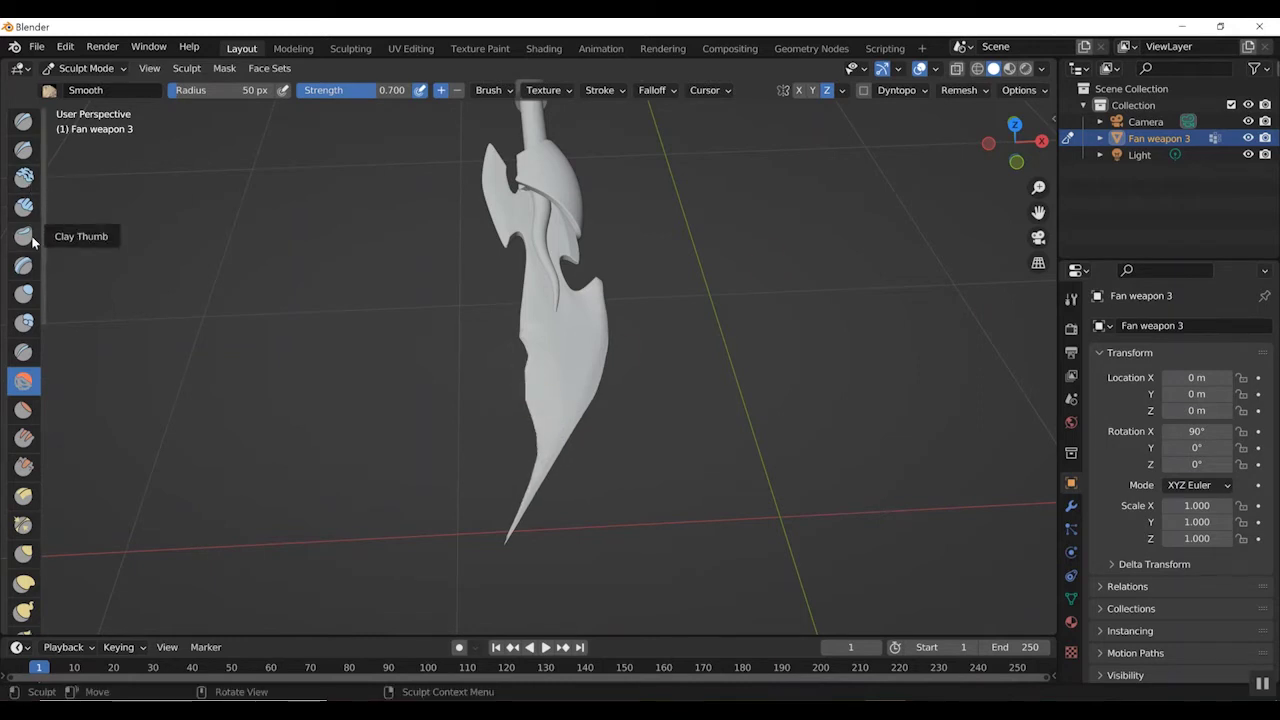
{"action": "mouse_move", "coordinate": [1014, 142]}
{"action": "left_mouse_down"}
{"action": "mouse_move", "coordinate": [940, 110]}
{"action": "mouse_move", "coordinate": [1014, 150]}
{"action": "left_mouse_up"}
{"action": "scroll", "coordinate": [522, 341], "scroll_direction": "up", "scroll_amount": 5}
{"action": "middle_click_drag", "start_coordinate": [522, 341], "coordinate": [502, 336]}
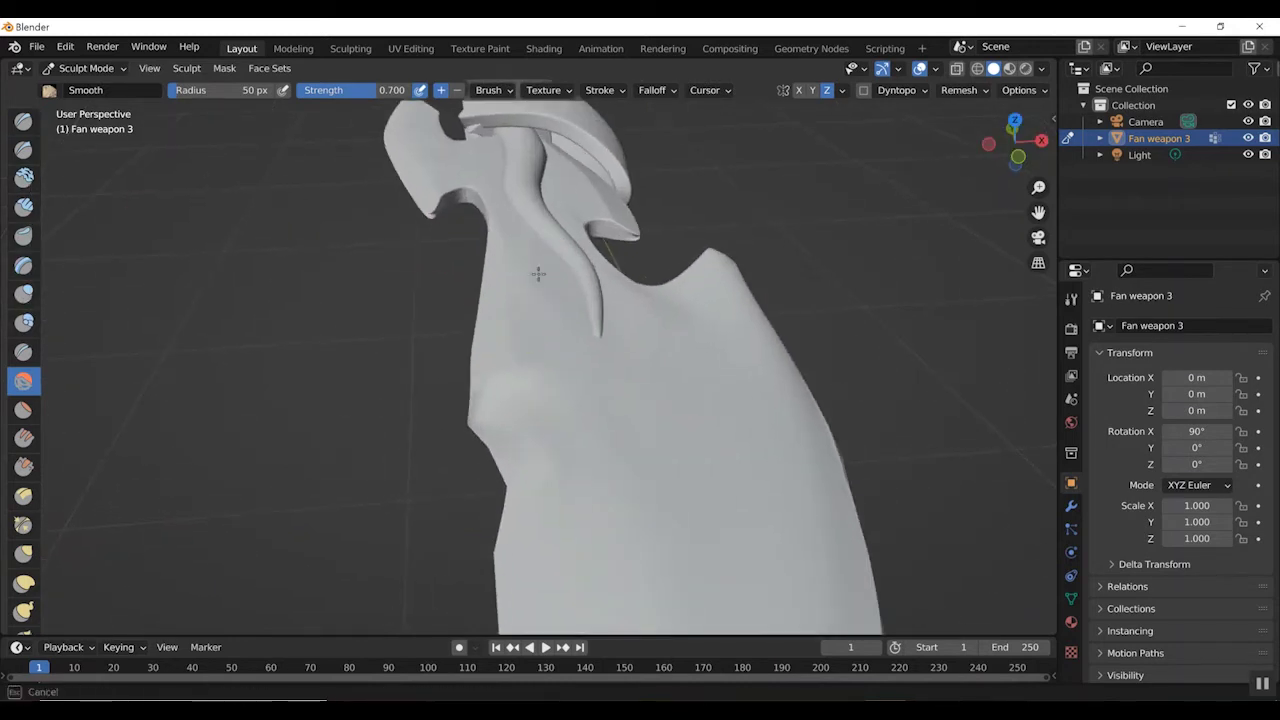
Step: Work the blade's face with Clay Strips and carve a Crease stroke from the end of the curved ridge toward the tip
{"action": "key", "text": "c"}
{"action": "left_click", "coordinate": [23, 207]}
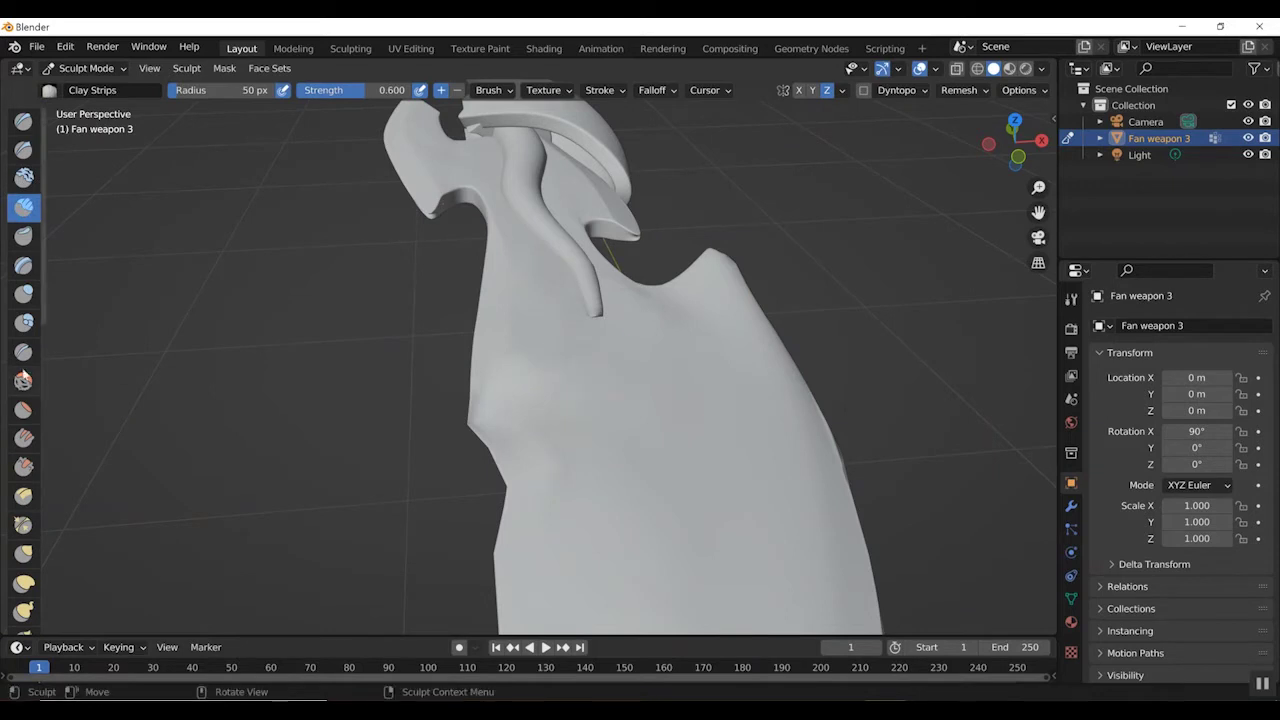
{"action": "left_click", "coordinate": [23, 352]}
{"action": "left_click_drag", "start_coordinate": [604, 339], "coordinate": [646, 474]}
{"action": "scroll", "coordinate": [602, 448], "scroll_direction": "down", "scroll_amount": 6}
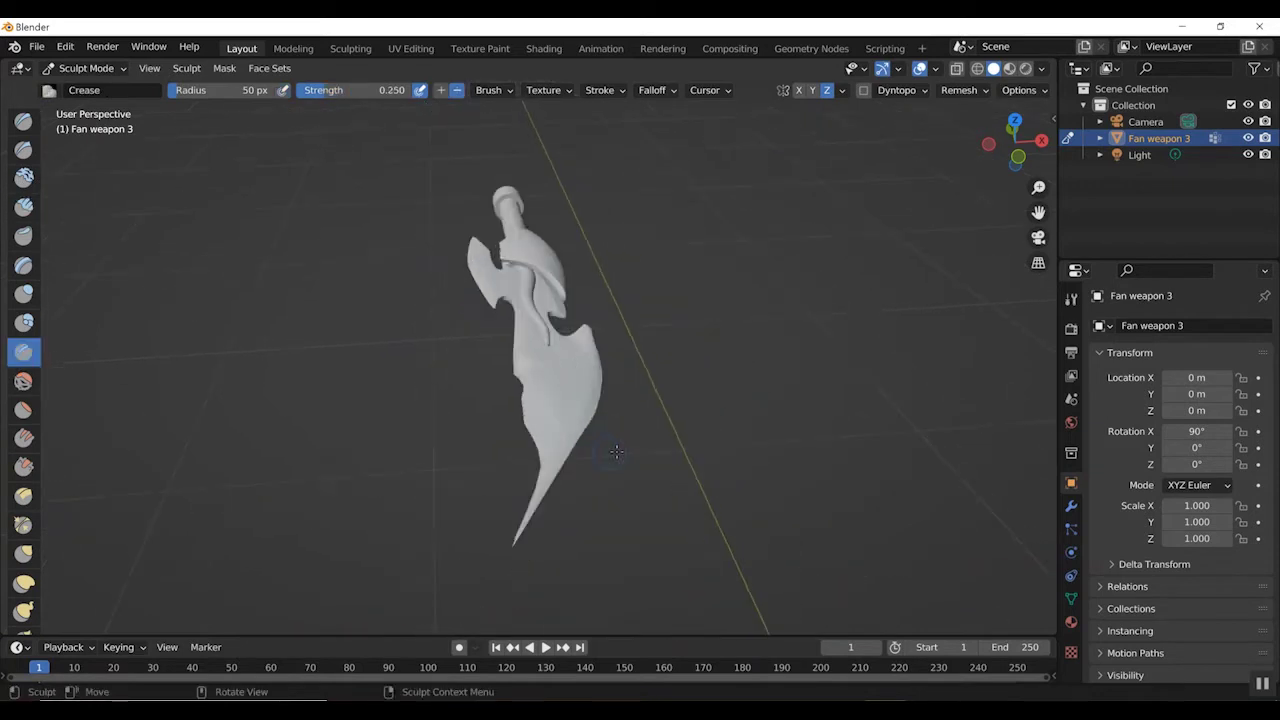
Step: Sculpt relief into the blade's face near its notched edge with a Clay Strips stroke
{"action": "left_click", "coordinate": [23, 437]}
{"action": "key", "text": "c"}
{"action": "mouse_move", "coordinate": [1005, 142]}
{"action": "left_mouse_down"}
{"action": "mouse_move", "coordinate": [880, 110]}
{"action": "mouse_move", "coordinate": [700, 90]}
{"action": "left_mouse_up"}
{"action": "scroll", "coordinate": [560, 370], "scroll_direction": "up", "scroll_amount": 3}
{"action": "mouse_move", "coordinate": [505, 375]}
{"action": "left_mouse_down"}
{"action": "mouse_move", "coordinate": [532, 360]}
{"action": "mouse_move", "coordinate": [486, 404]}
{"action": "mouse_move", "coordinate": [547, 410]}
{"action": "mouse_move", "coordinate": [552, 382]}
{"action": "left_mouse_up"}
{"action": "mouse_move", "coordinate": [1012, 145]}
{"action": "left_mouse_down"}
{"action": "mouse_move", "coordinate": [1050, 250]}
{"action": "mouse_move", "coordinate": [865, 425]}
{"action": "left_mouse_up"}
Step: Reshape the outline of the blade and its side prong with the Grab brush
{"action": "left_click", "coordinate": [23, 496]}
{"action": "left_click", "coordinate": [25, 562]}
{"action": "left_click", "coordinate": [23, 553]}
{"action": "left_click_drag", "start_coordinate": [486, 357], "coordinate": [440, 329]}
{"action": "left_click_drag", "start_coordinate": [988, 133], "coordinate": [1022, 148]}
{"action": "left_click_drag", "start_coordinate": [1038, 212], "coordinate": [1140, 390]}
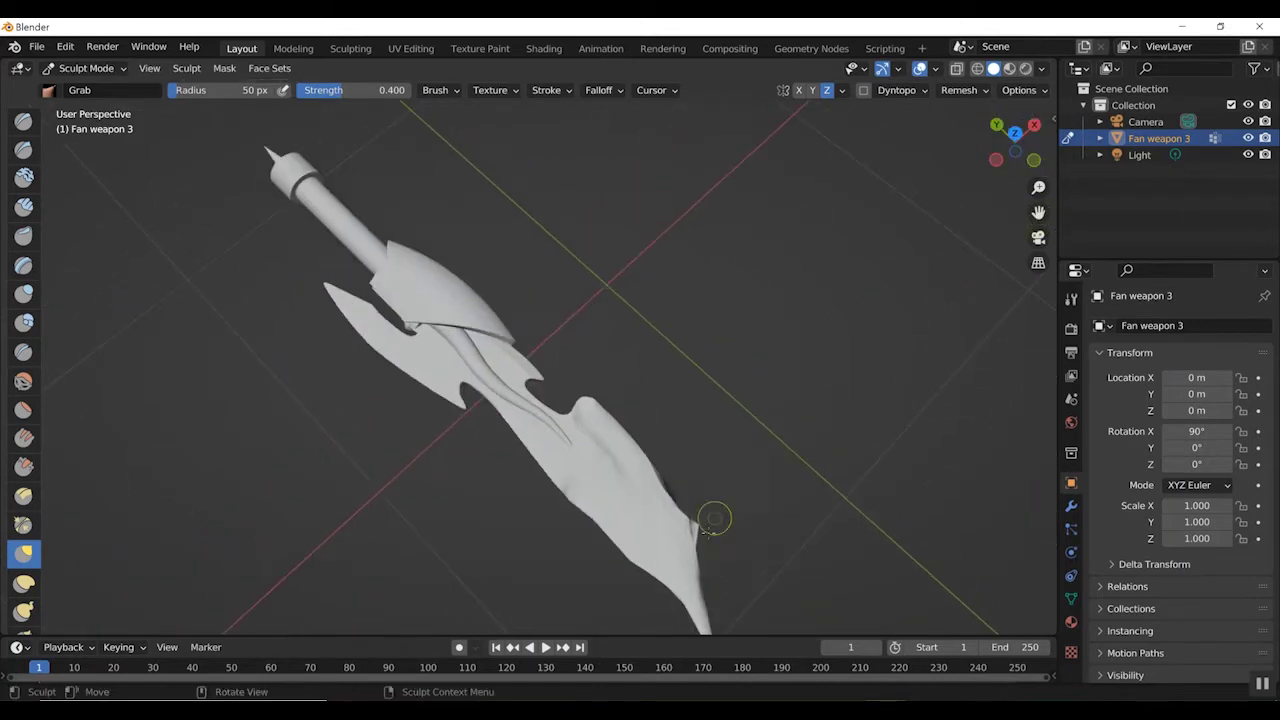
Step: Try Draw Sharp and Draw brush work on the blade near its tip, and undo the last three changes
{"action": "left_click", "coordinate": [23, 149]}
{"action": "mouse_move", "coordinate": [668, 490]}
{"action": "left_mouse_down"}
{"action": "mouse_move", "coordinate": [686, 522]}
{"action": "mouse_move", "coordinate": [698, 517]}
{"action": "mouse_move", "coordinate": [664, 484]}
{"action": "left_mouse_up"}
{"action": "left_click", "coordinate": [23, 121]}
{"action": "mouse_move", "coordinate": [1014, 142]}
{"action": "left_mouse_down"}
{"action": "mouse_move", "coordinate": [971, 271]}
{"action": "mouse_move", "coordinate": [940, 150]}
{"action": "mouse_move", "coordinate": [935, 330]}
{"action": "mouse_move", "coordinate": [975, 310]}
{"action": "left_mouse_up"}
{"action": "key", "text": "ctrl+z"}
{"action": "key", "text": "ctrl+z"}
{"action": "key", "text": "ctrl+z"}
Step: Pull both ends of the dagger's side prong into long spikes with the Grab brush
{"action": "mouse_move", "coordinate": [1014, 146]}
{"action": "left_mouse_down"}
{"action": "mouse_move", "coordinate": [1105, 175]}
{"action": "mouse_move", "coordinate": [990, 165]}
{"action": "left_mouse_up"}
{"action": "key", "text": "g"}
{"action": "left_click_drag", "start_coordinate": [580, 331], "coordinate": [377, 295]}
{"action": "left_click_drag", "start_coordinate": [774, 353], "coordinate": [838, 292]}
{"action": "mouse_move", "coordinate": [1015, 142]}
{"action": "left_mouse_down"}
{"action": "mouse_move", "coordinate": [825, 110]}
{"action": "mouse_move", "coordinate": [840, 120]}
{"action": "left_mouse_up"}
{"action": "key", "text": "shift+a"}
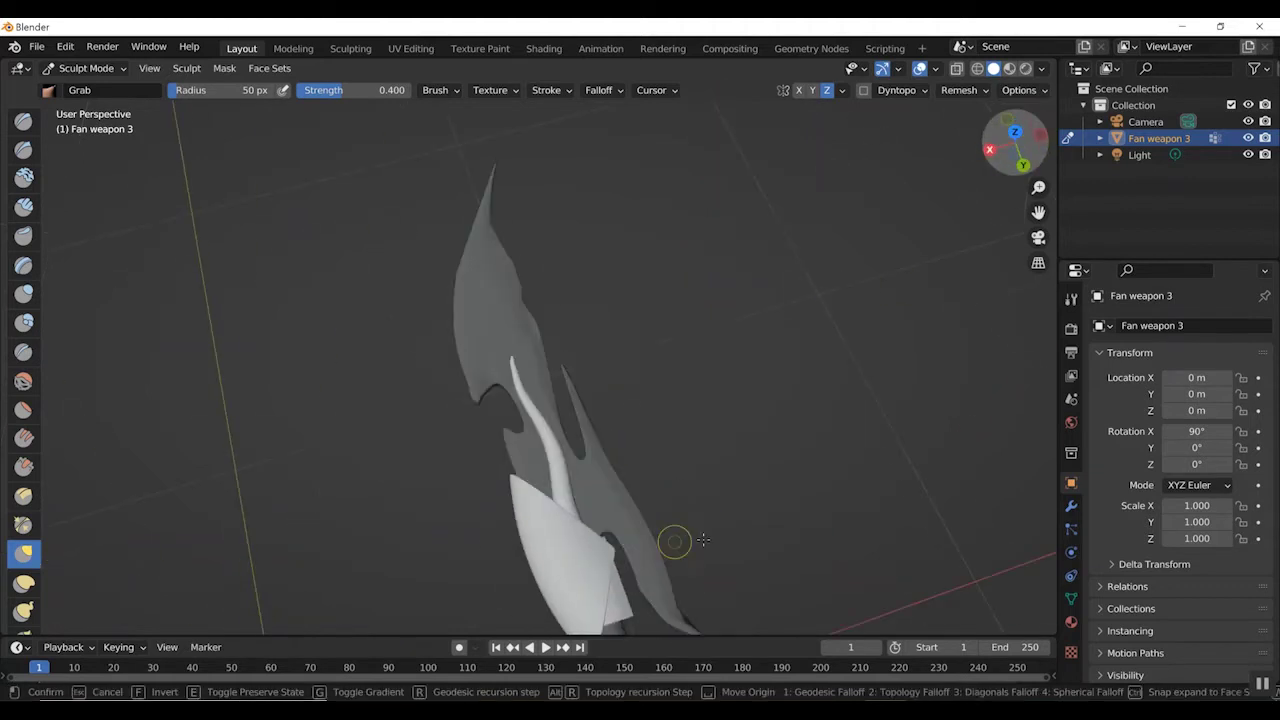
{"action": "key", "text": "Escape"}
{"action": "middle_click_drag", "start_coordinate": [669, 360], "coordinate": [669, 277], "text": "shift"}
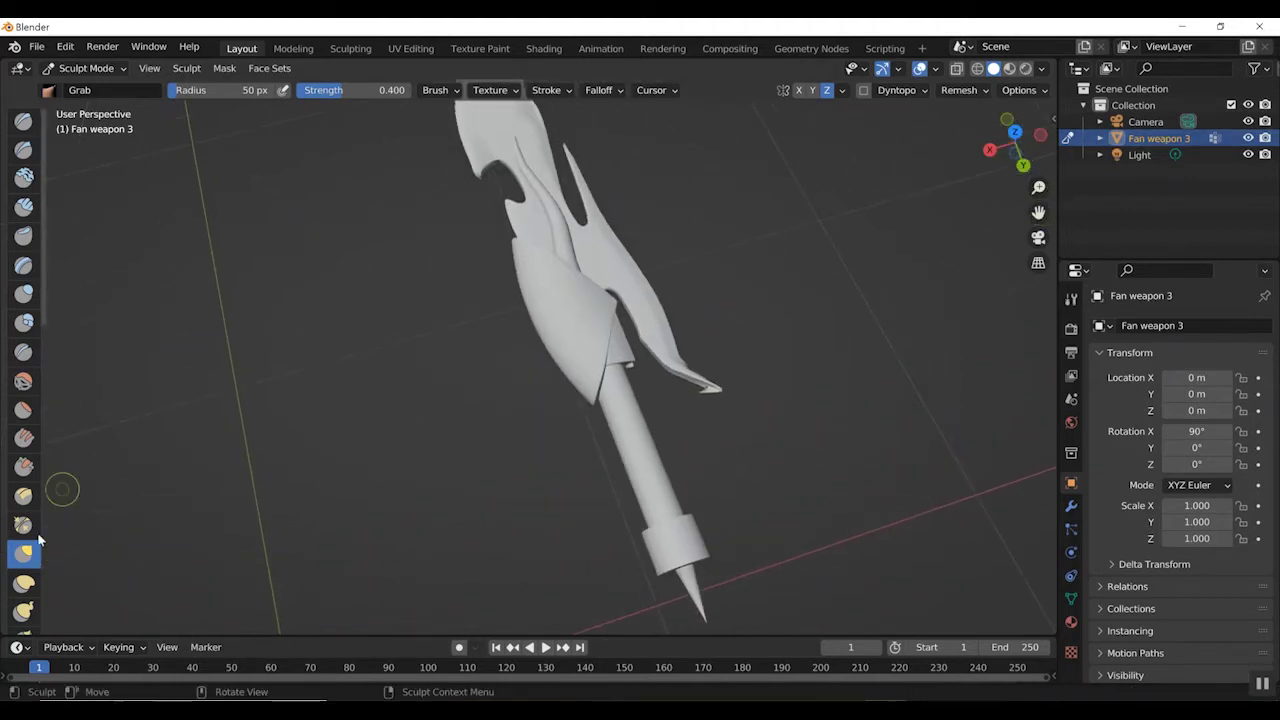
Step: Nudge the side prong's handle-end tip inward with the Grab brush and even it out with the Smooth brush
{"action": "left_click_drag", "start_coordinate": [700, 381], "coordinate": [676, 368]}
{"action": "mouse_move", "coordinate": [1015, 142]}
{"action": "left_mouse_down"}
{"action": "mouse_move", "coordinate": [815, 30]}
{"action": "mouse_move", "coordinate": [835, 40]}
{"action": "left_mouse_up"}
{"action": "left_click", "coordinate": [38, 386]}
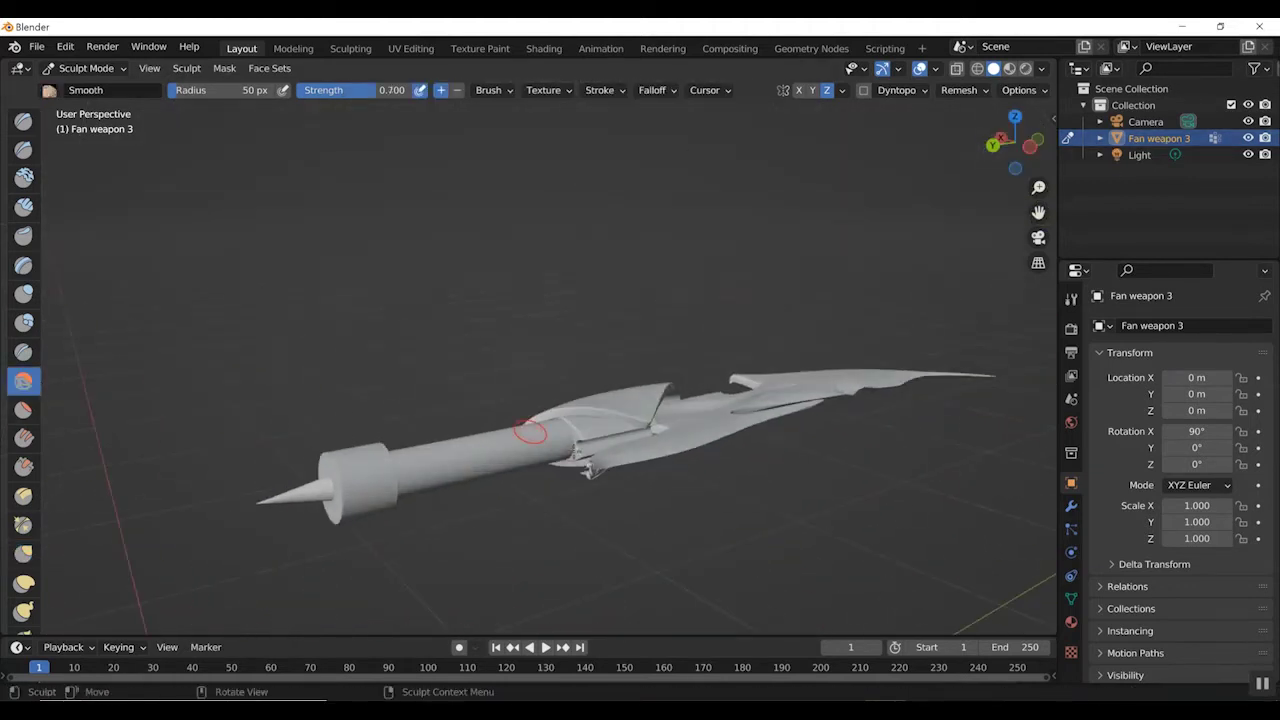
{"action": "left_click_drag", "start_coordinate": [1015, 142], "coordinate": [800, 300]}
{"action": "scroll", "coordinate": [688, 405], "scroll_direction": "down", "scroll_amount": 2}
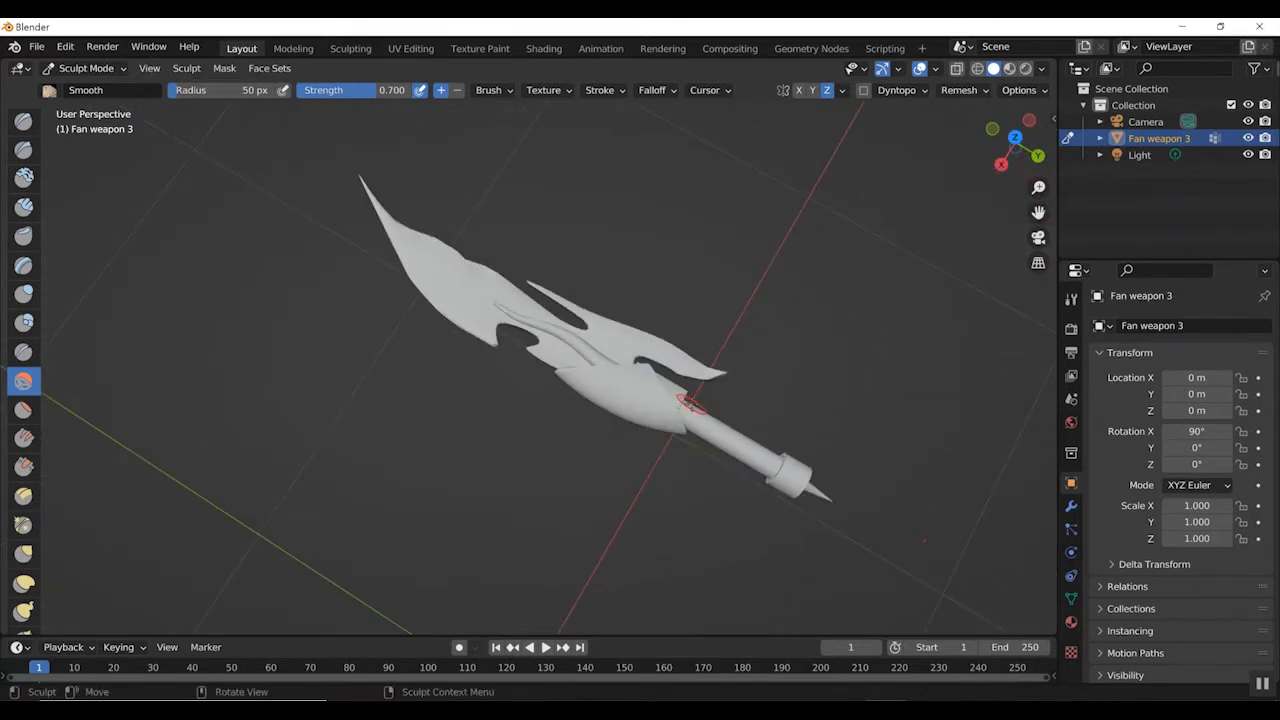
Step: Stretch the spike on the dagger's pommel into a long thin point with the Grab brush
{"action": "left_click", "coordinate": [24, 553]}
{"action": "mouse_move", "coordinate": [835, 500]}
{"action": "left_mouse_down"}
{"action": "mouse_move", "coordinate": [870, 535]}
{"action": "mouse_move", "coordinate": [915, 550]}
{"action": "left_mouse_up"}
{"action": "left_click_drag", "start_coordinate": [1015, 140], "coordinate": [1000, 156]}
Step: Distort the curved ridge on the blade and pull the hand guard's lower edge into an uneven, jagged outline with the Grab brush
{"action": "mouse_move", "coordinate": [601, 347]}
{"action": "left_mouse_down"}
{"action": "mouse_move", "coordinate": [549, 323]}
{"action": "mouse_move", "coordinate": [478, 318]}
{"action": "left_mouse_up"}
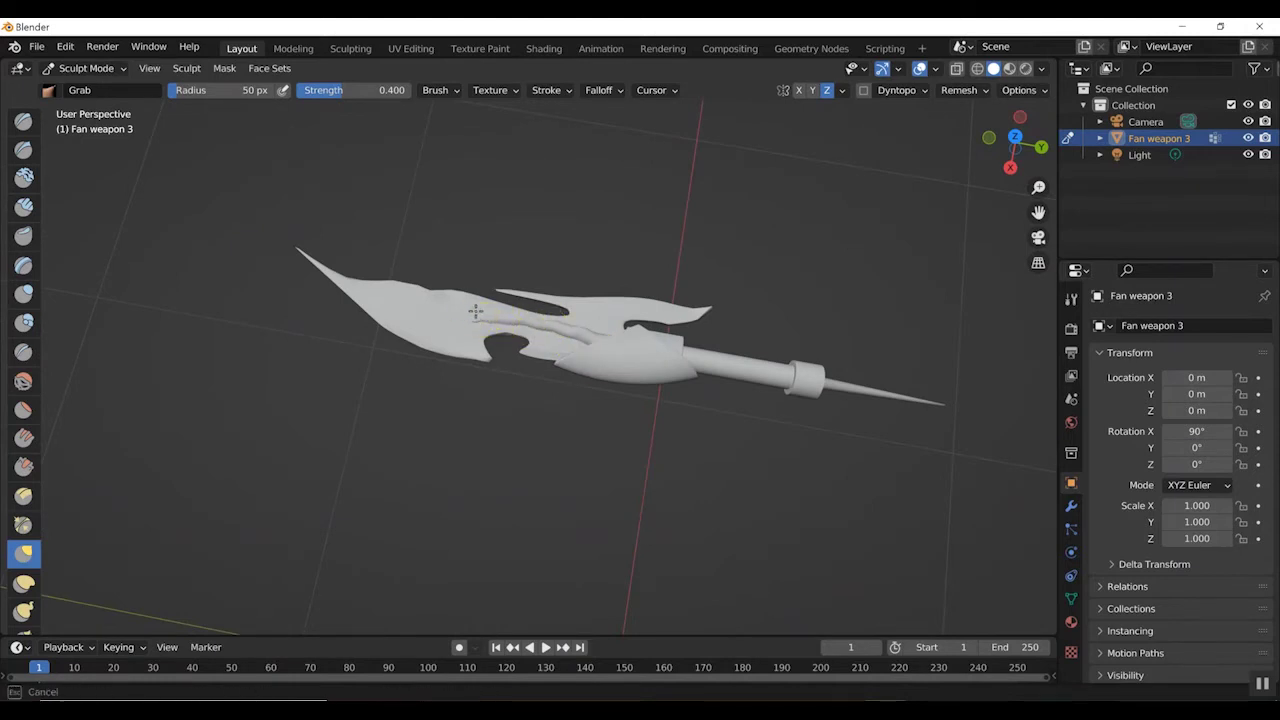
{"action": "mouse_move", "coordinate": [1012, 140]}
{"action": "left_mouse_down"}
{"action": "mouse_move", "coordinate": [1002, 150]}
{"action": "mouse_move", "coordinate": [1034, 140]}
{"action": "mouse_move", "coordinate": [1014, 145]}
{"action": "left_mouse_up"}
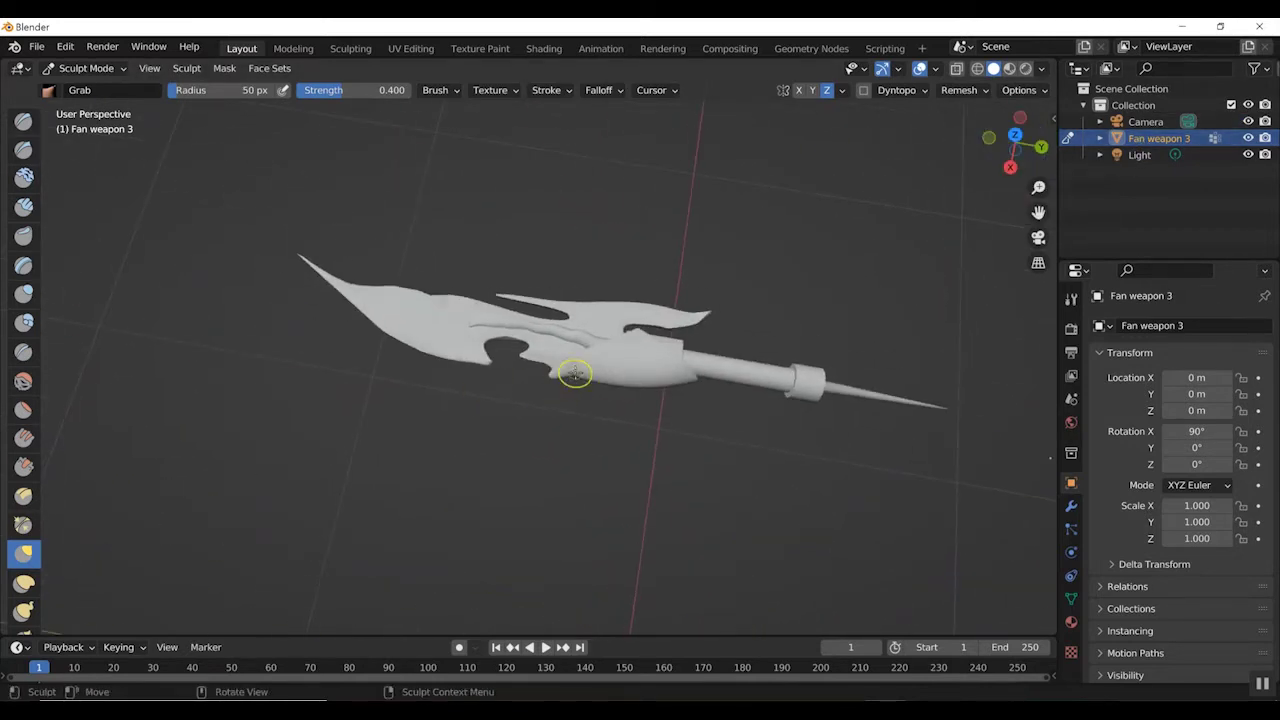
{"action": "left_click_drag", "start_coordinate": [1008, 137], "coordinate": [1040, 140]}
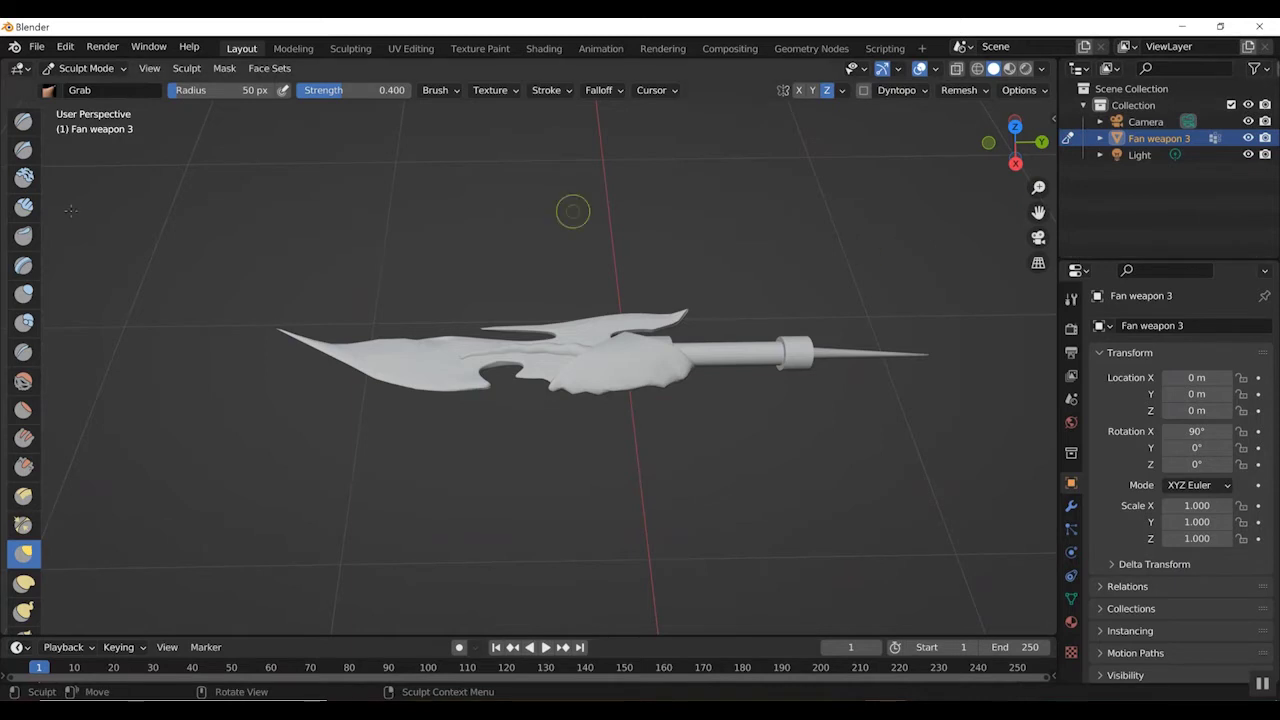
Step: Return the sculpted dagger to Object Mode and start a Wavefront OBJ export
{"action": "key", "text": "x"}
{"action": "left_click", "coordinate": [86, 68]}
{"action": "left_click", "coordinate": [110, 89]}
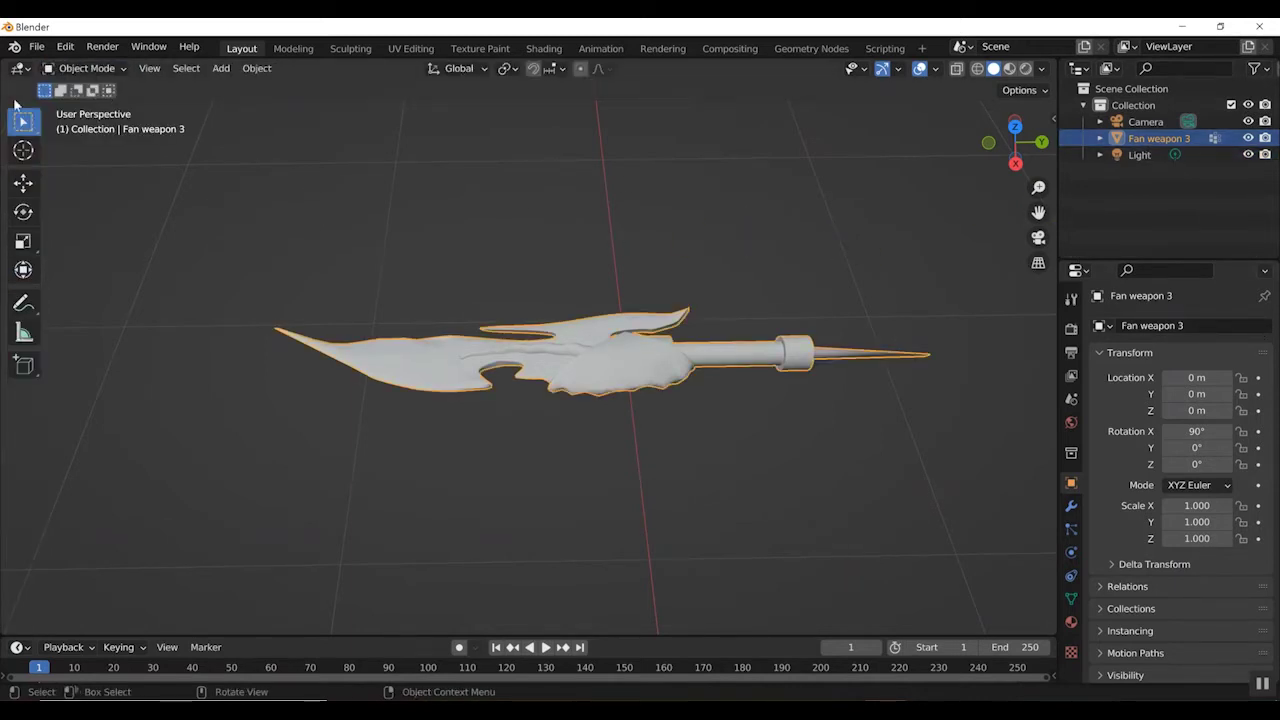
{"action": "left_click", "coordinate": [36, 46]}
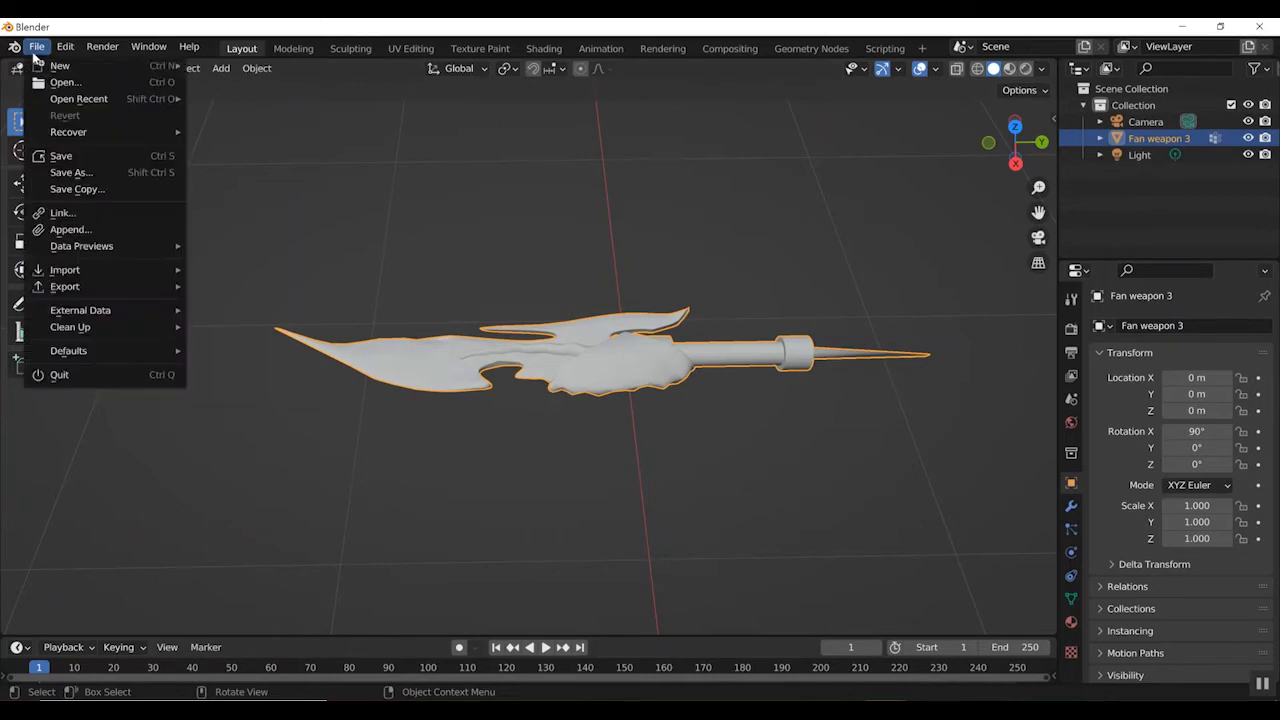
{"action": "mouse_move", "coordinate": [114, 286]}
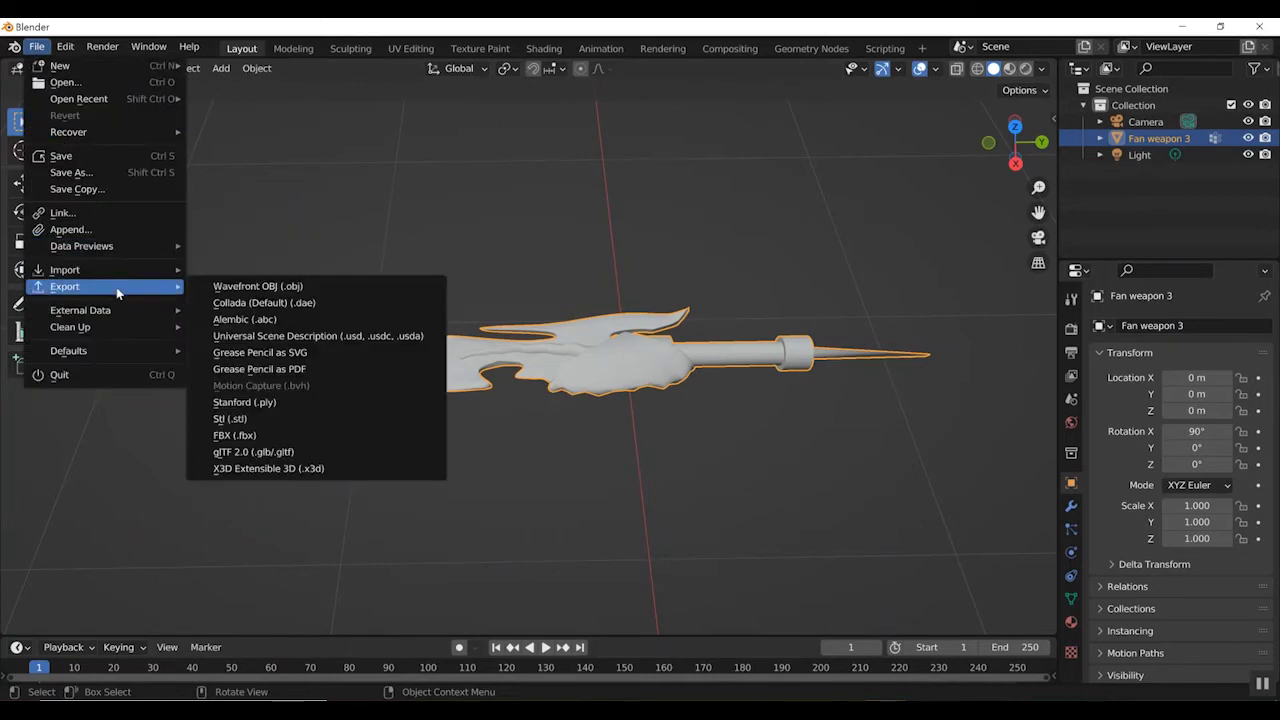
{"action": "left_click", "coordinate": [282, 287]}
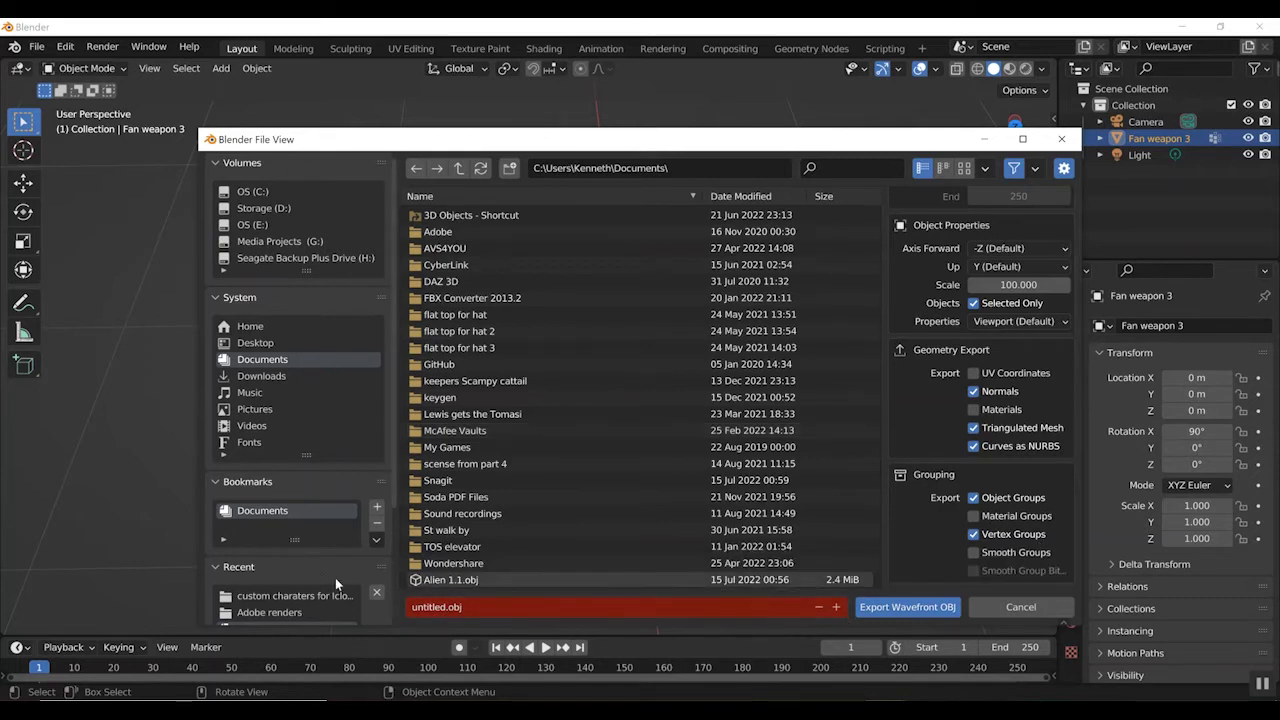
Step: Export the OBJ as "Fan wep 3" into the "custom charaters for Iclone" folder
{"action": "scroll", "coordinate": [295, 600], "scroll_direction": "down", "scroll_amount": 2}
{"action": "left_click", "coordinate": [279, 536]}
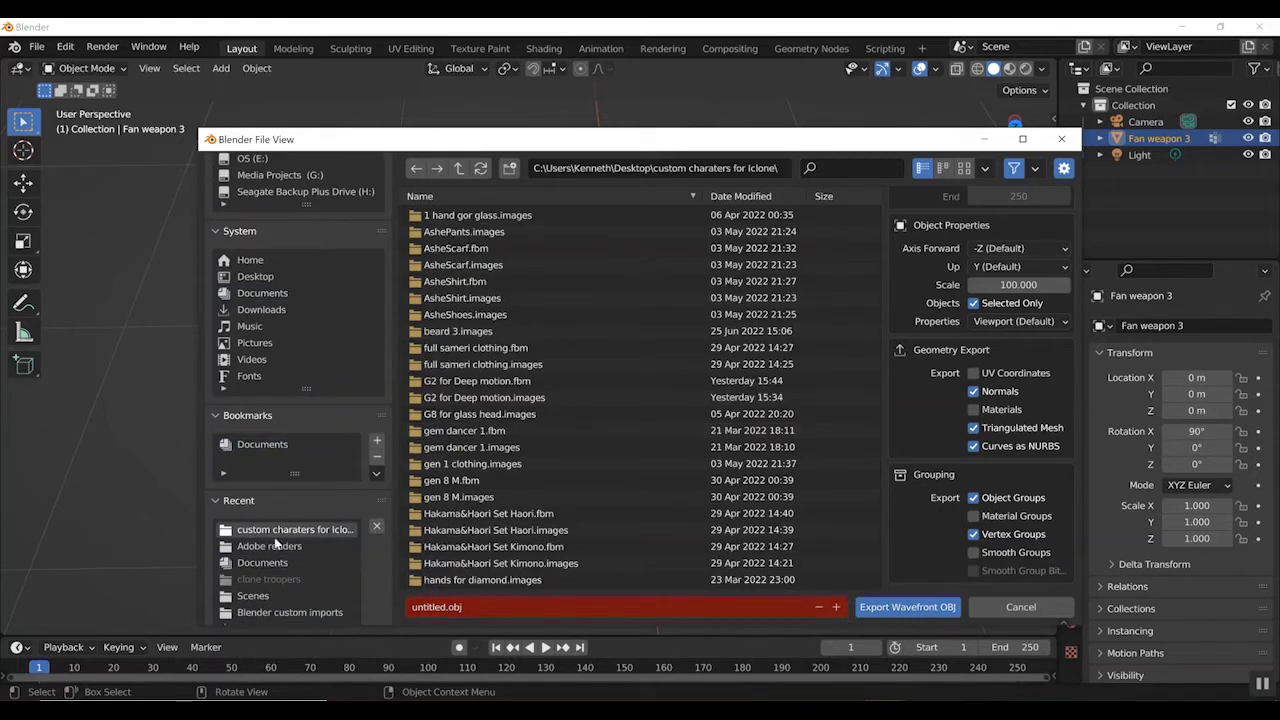
{"action": "left_click", "coordinate": [488, 601]}
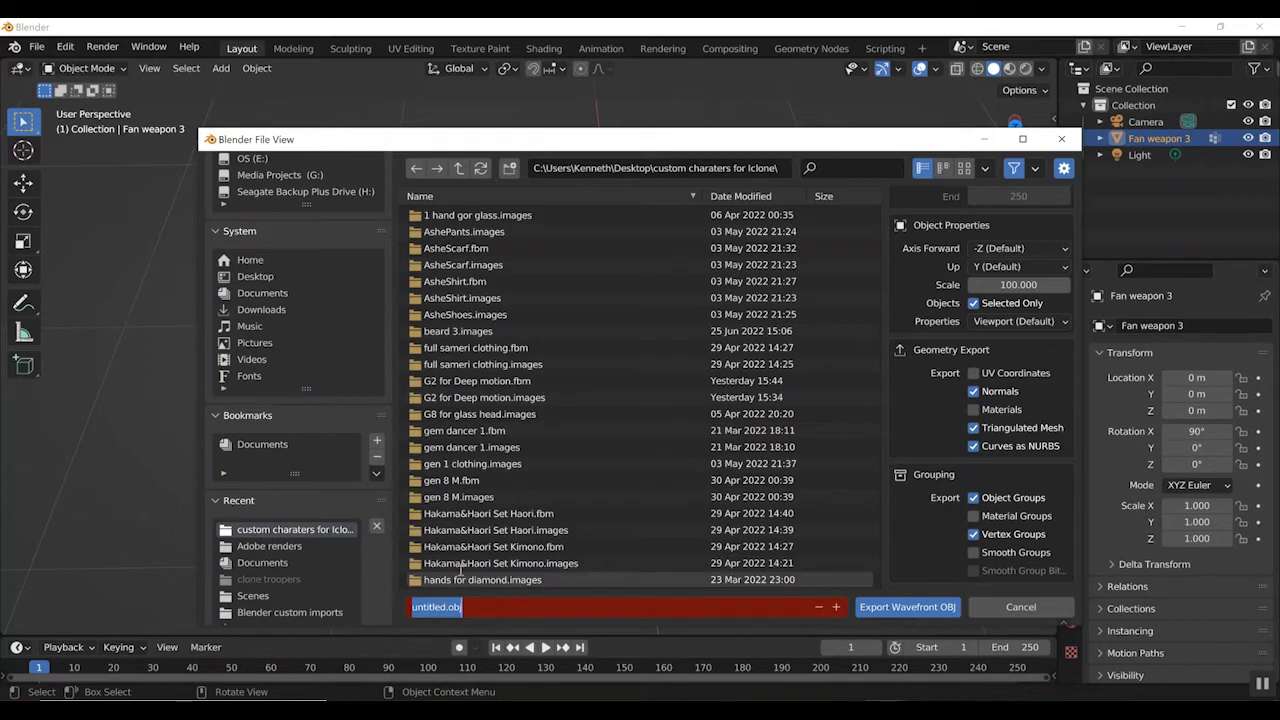
{"action": "type", "text": "Fan wep 3"}
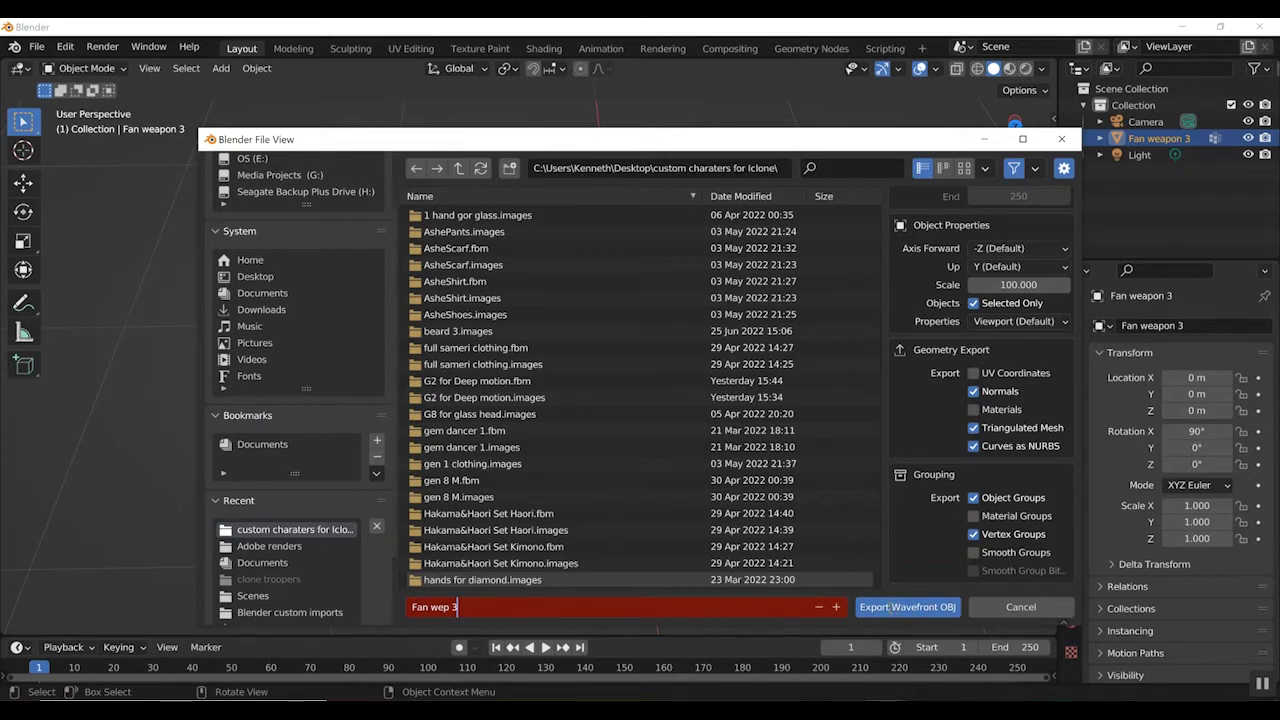
{"action": "left_click", "coordinate": [891, 608]}
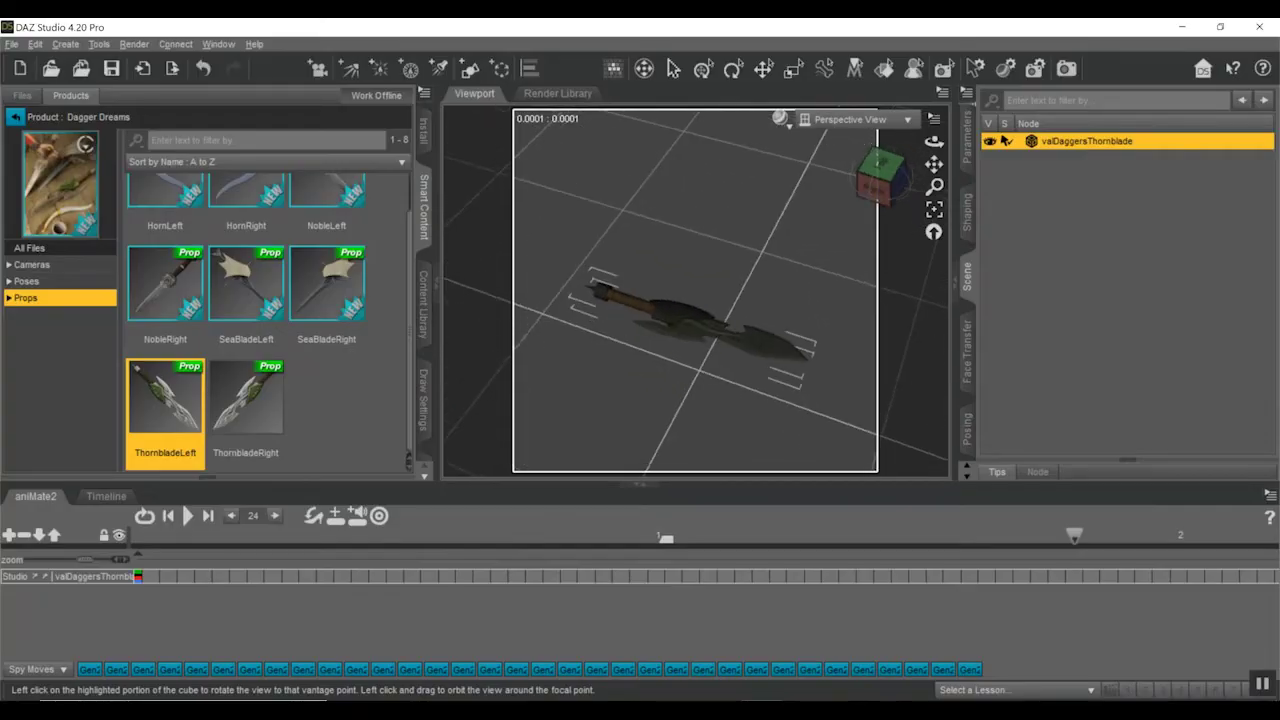
Step: Switch to DAZ Studio and open Morph Loader Pro for the valDaggersThornblade prop
{"action": "left_click_drag", "start_coordinate": [884, 186], "coordinate": [883, 189]}
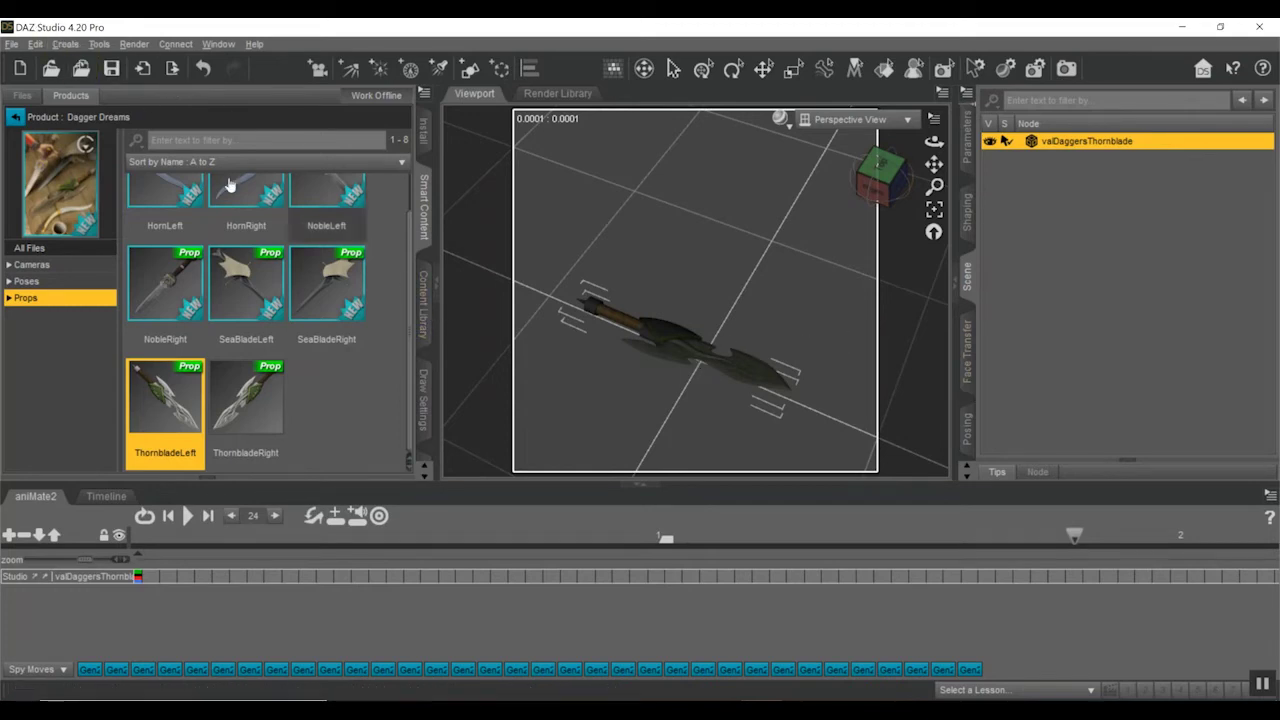
{"action": "left_click", "coordinate": [35, 47]}
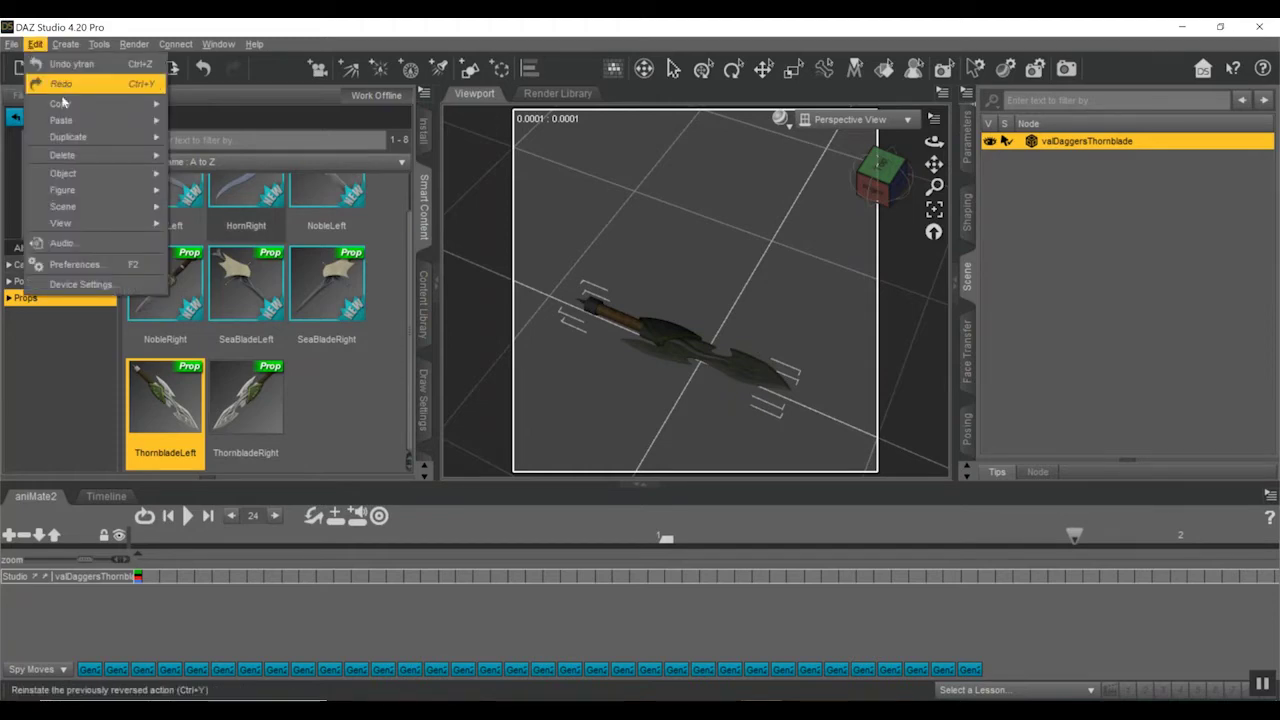
{"action": "mouse_move", "coordinate": [95, 178]}
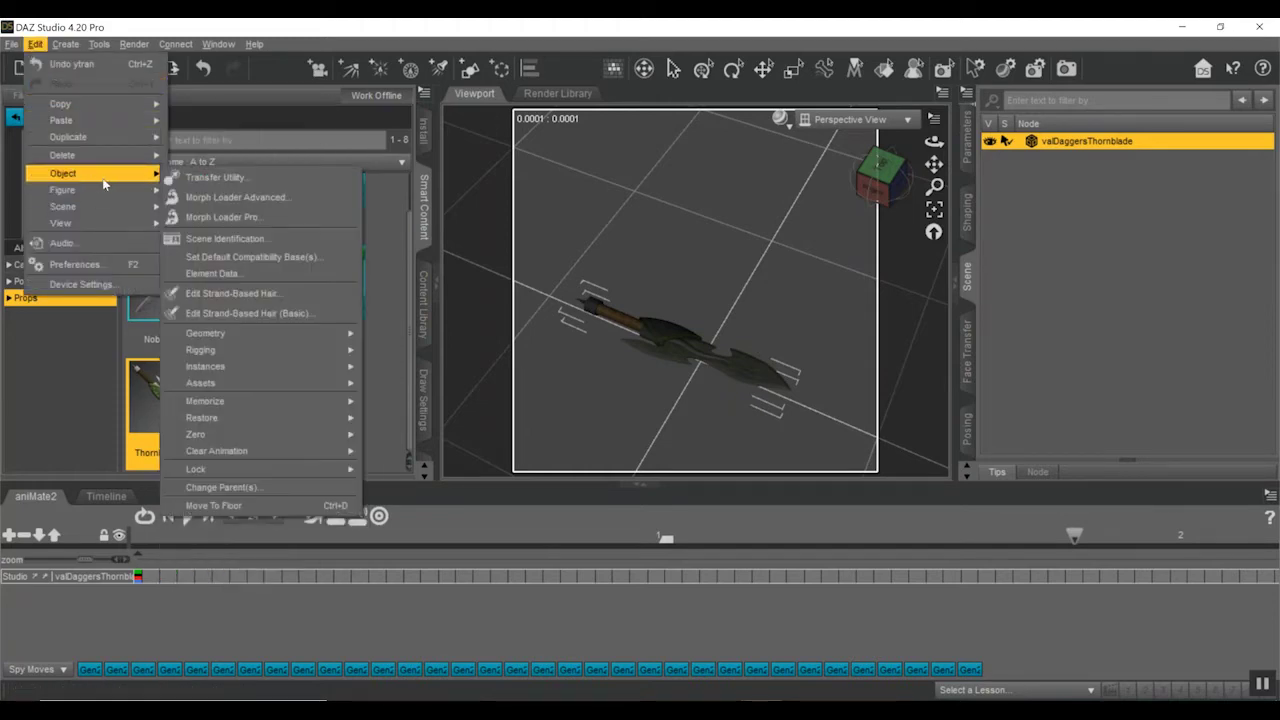
{"action": "left_click", "coordinate": [263, 219]}
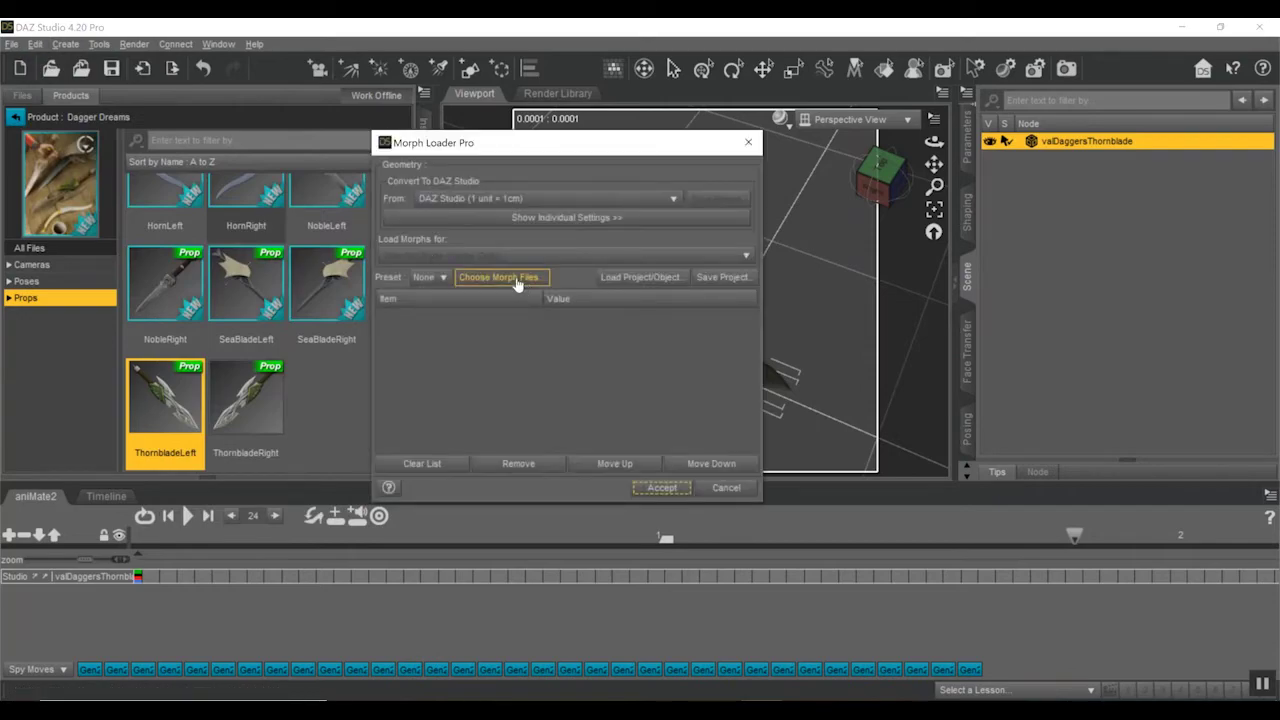
Step: Choose the "Fan wep 3" OBJ as the morph file and load it onto the dagger
{"action": "left_click", "coordinate": [520, 285]}
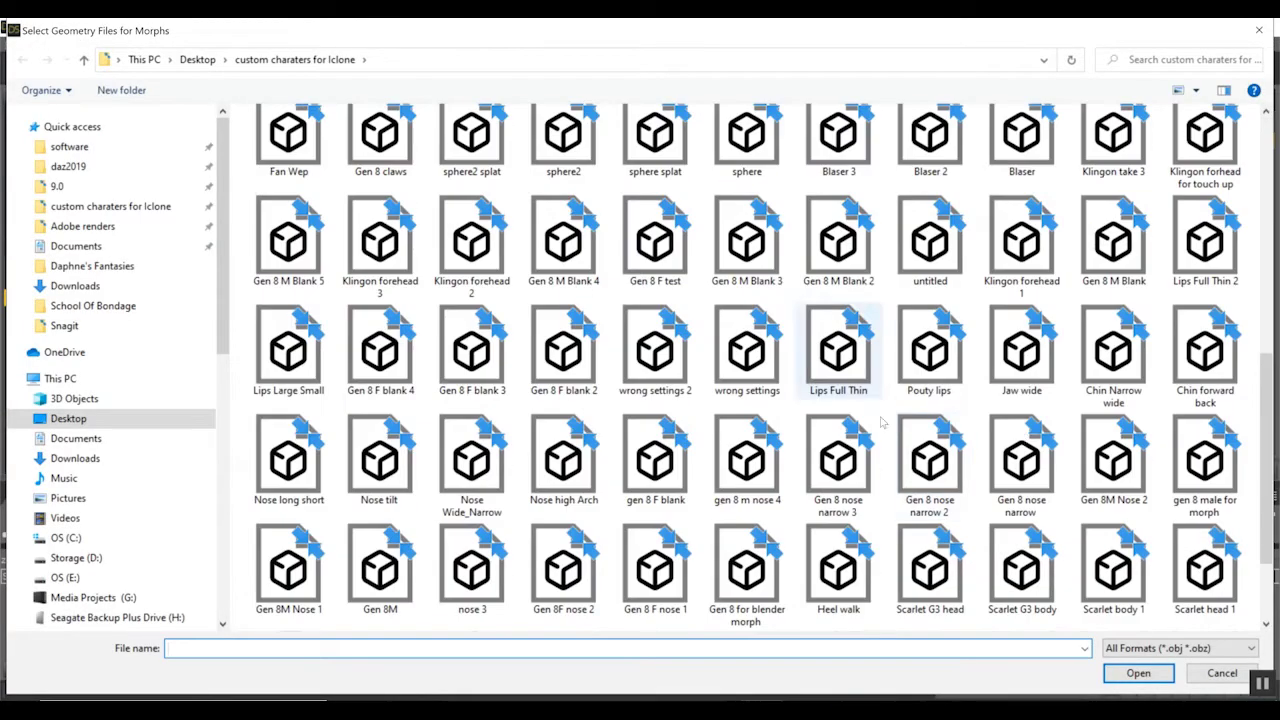
{"action": "scroll", "coordinate": [1000, 470], "scroll_direction": "down", "scroll_amount": 2}
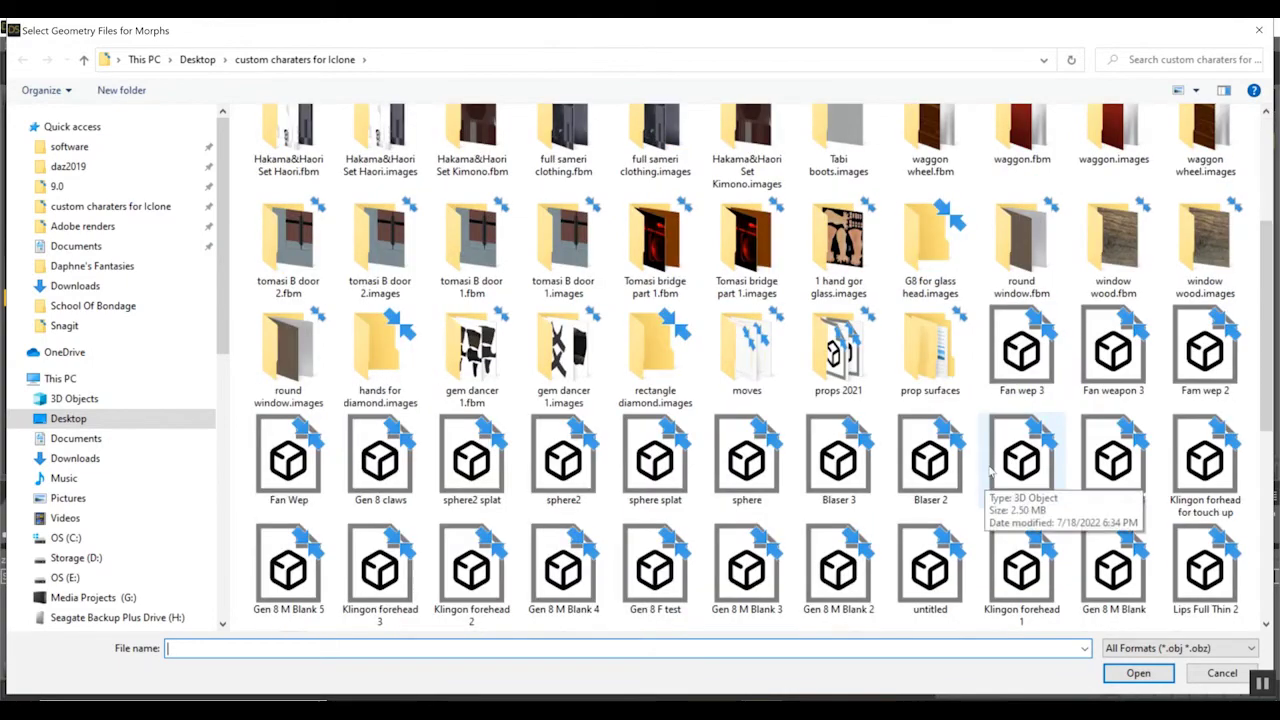
{"action": "left_click", "coordinate": [1005, 365]}
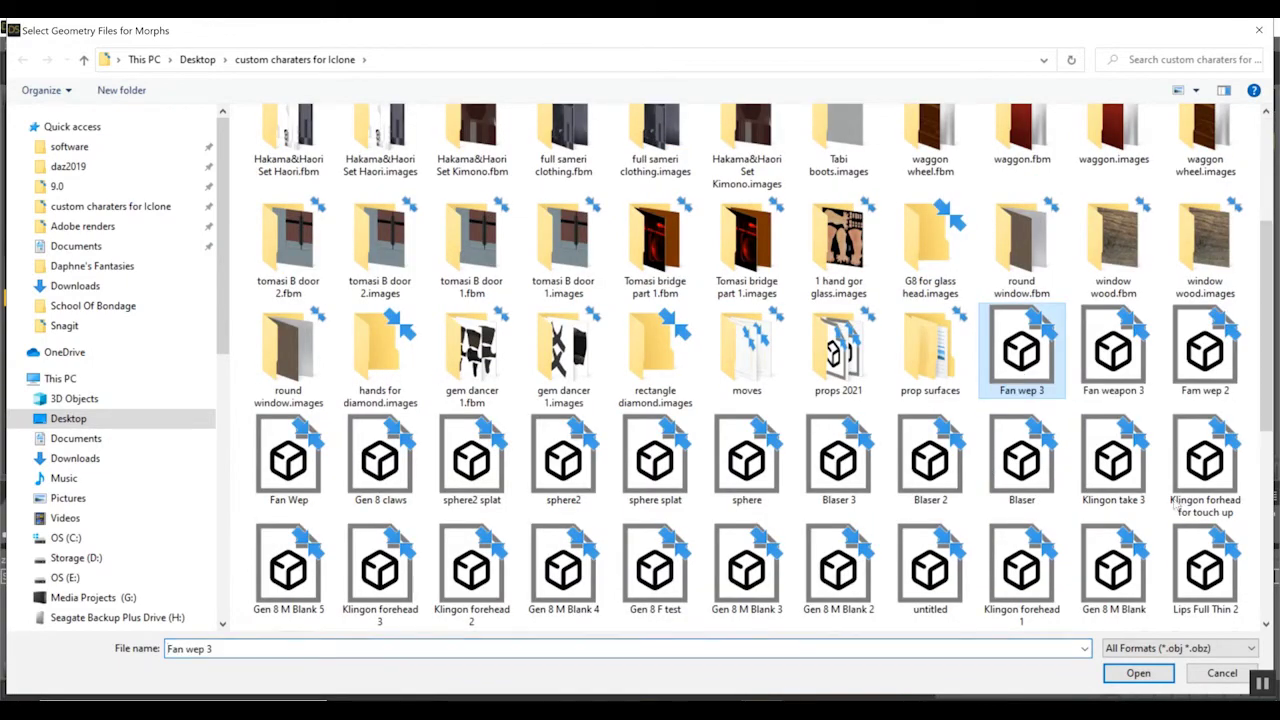
{"action": "left_click", "coordinate": [1138, 673]}
{"action": "left_click", "coordinate": [663, 489]}
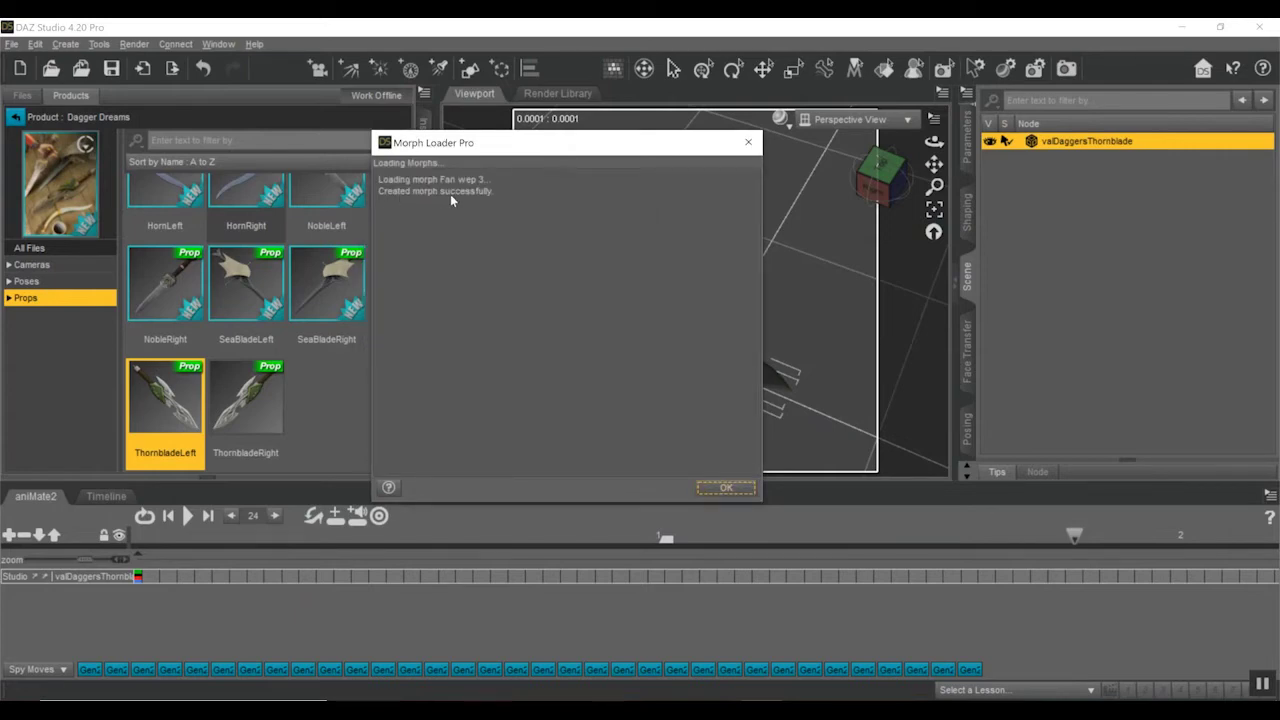
{"action": "left_click", "coordinate": [728, 489]}
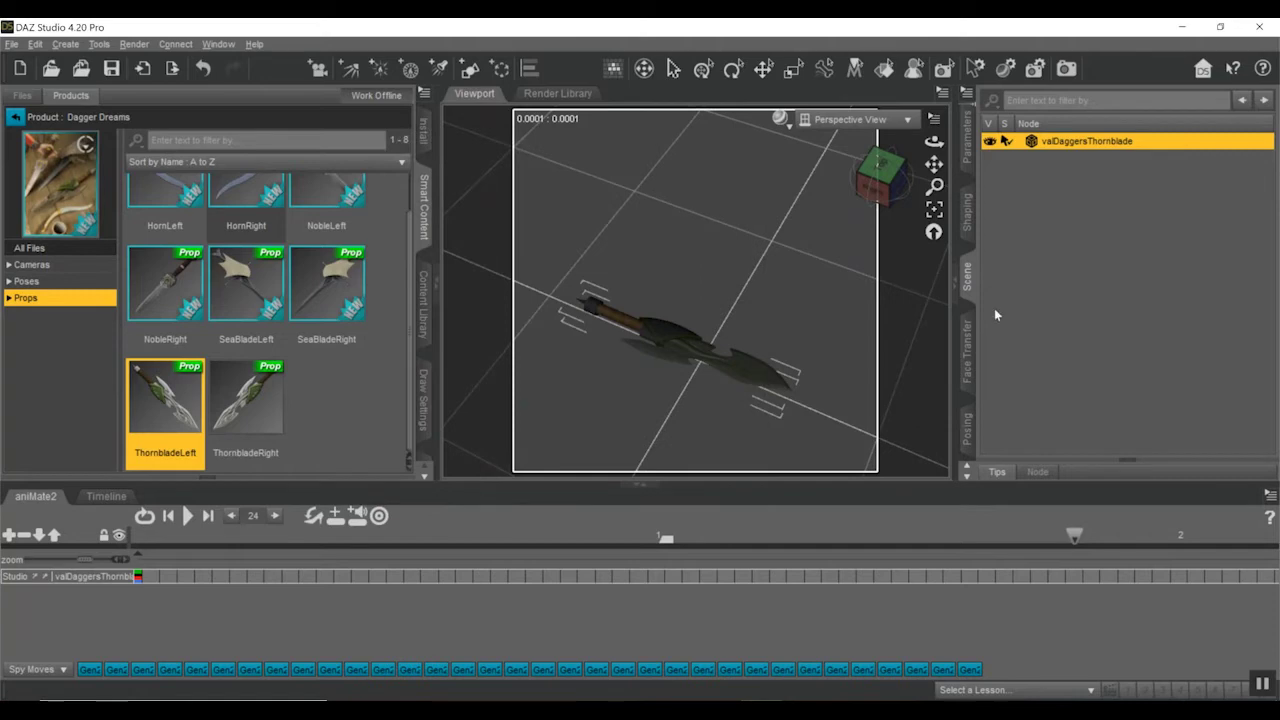
Step: Show the dagger's morph parameters and apply the Fan wep 3 morph at 100%
{"action": "left_click", "coordinate": [969, 163]}
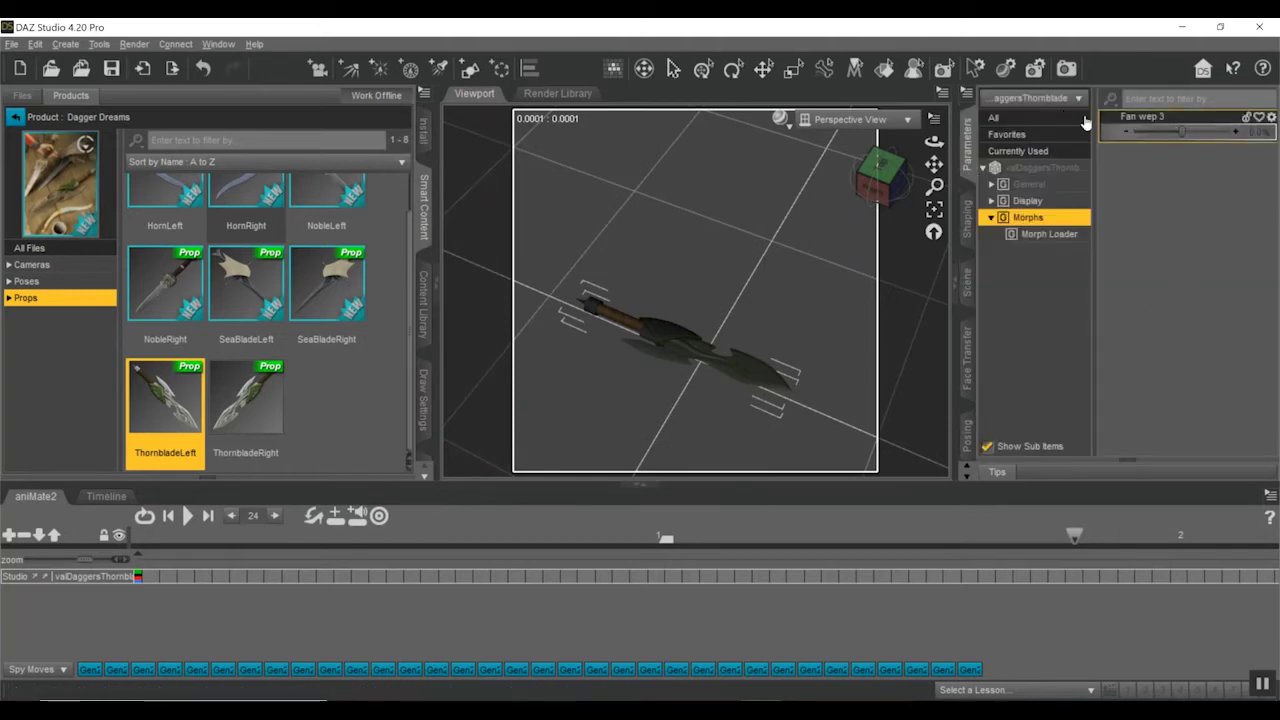
{"action": "left_click_drag", "start_coordinate": [1178, 130], "coordinate": [1245, 132]}
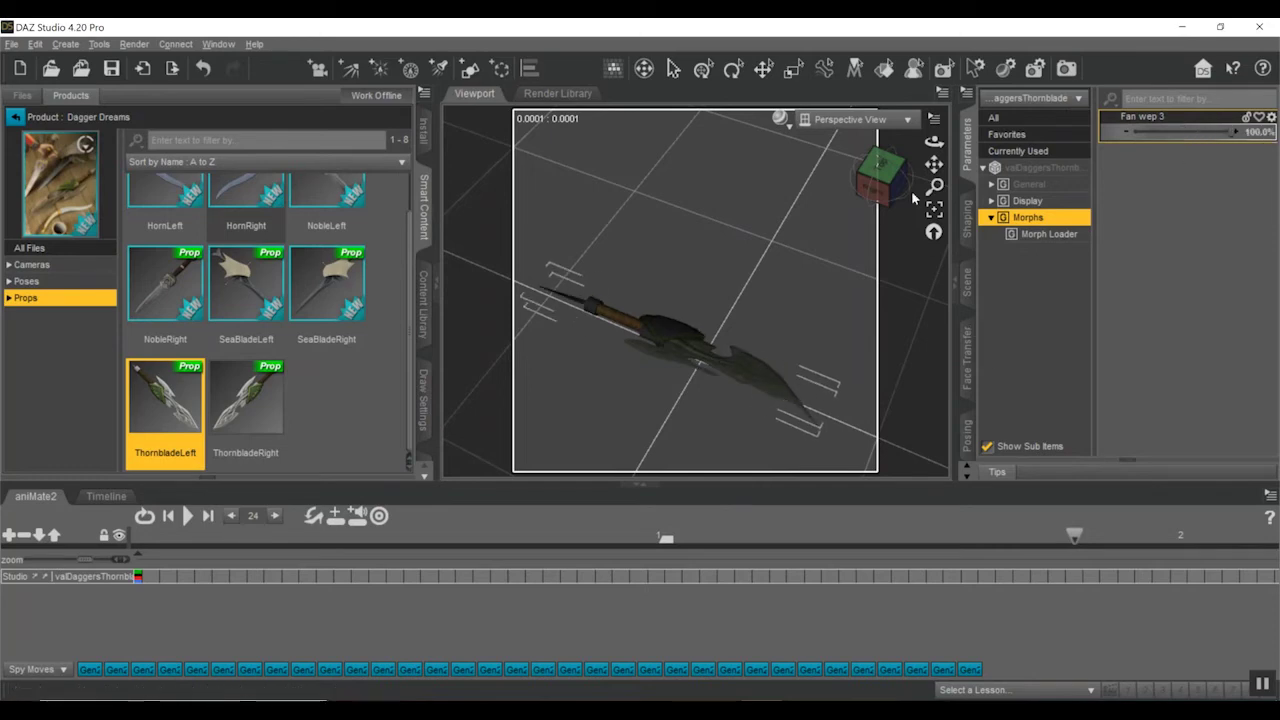
{"action": "mouse_move", "coordinate": [880, 172]}
{"action": "left_mouse_down"}
{"action": "mouse_move", "coordinate": [860, 180]}
{"action": "mouse_move", "coordinate": [894, 172]}
{"action": "left_mouse_up"}
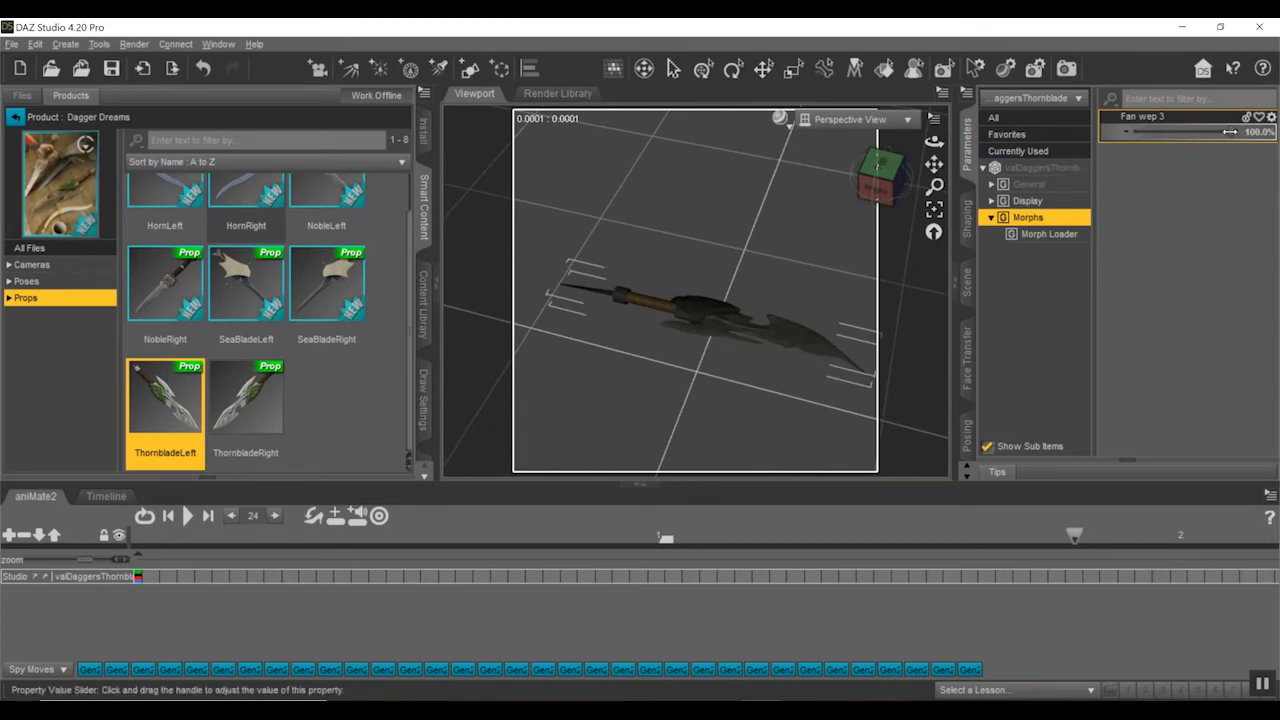
Step: Test the Fan wep 3 morph's slider and reset its value to 0%
{"action": "left_click_drag", "start_coordinate": [1228, 131], "coordinate": [1254, 171]}
{"action": "left_click_drag", "start_coordinate": [876, 165], "coordinate": [870, 180]}
{"action": "left_click", "coordinate": [1256, 134]}
{"action": "type", "text": "0"}
{"action": "key", "text": "Return"}
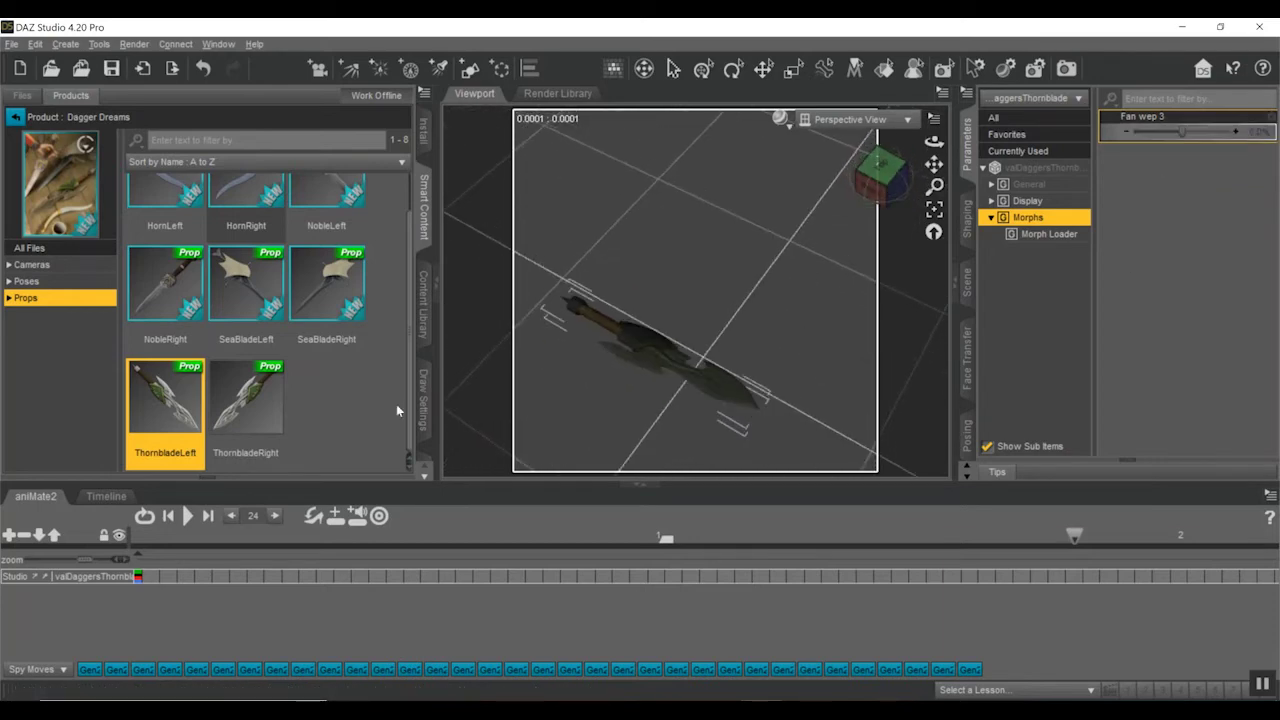
Step: Move the animation playhead back to frame 0 and widen the time range shown in aniMate2
{"action": "left_click_drag", "start_coordinate": [402, 540], "coordinate": [1, 550]}
{"action": "left_click", "coordinate": [106, 496]}
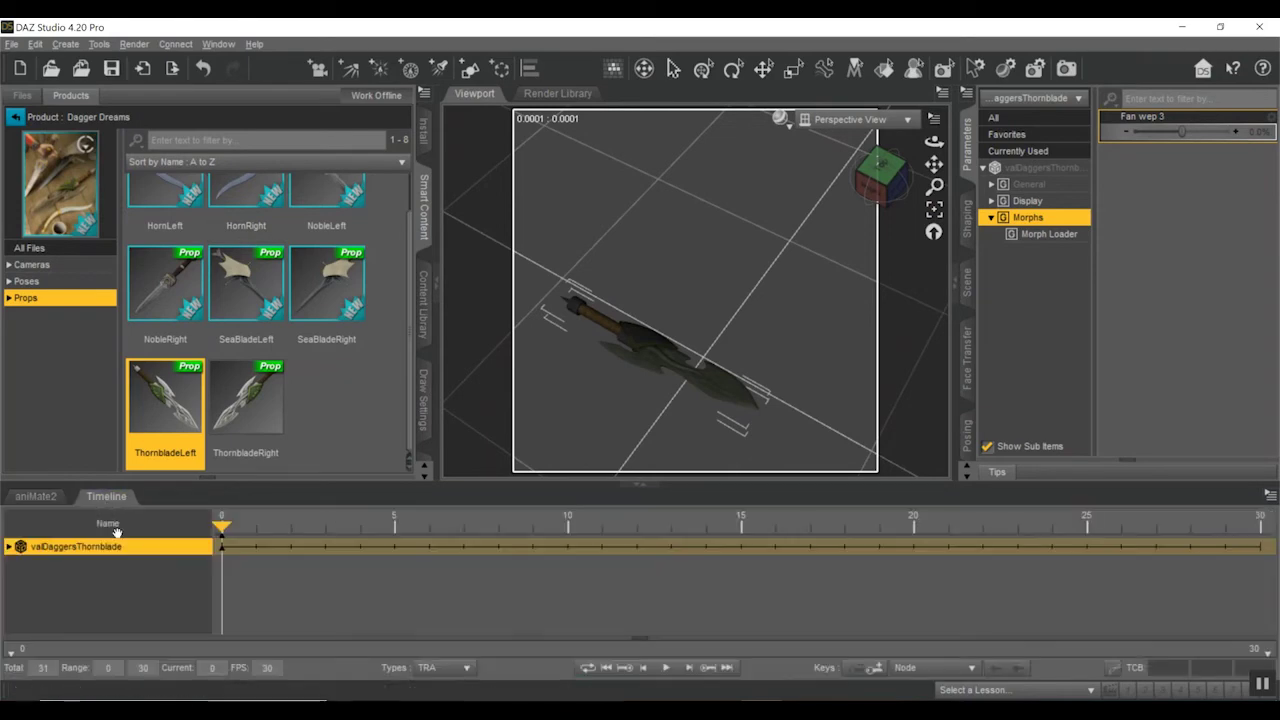
{"action": "left_click", "coordinate": [40, 496]}
{"action": "left_click_drag", "start_coordinate": [88, 563], "coordinate": [71, 569]}
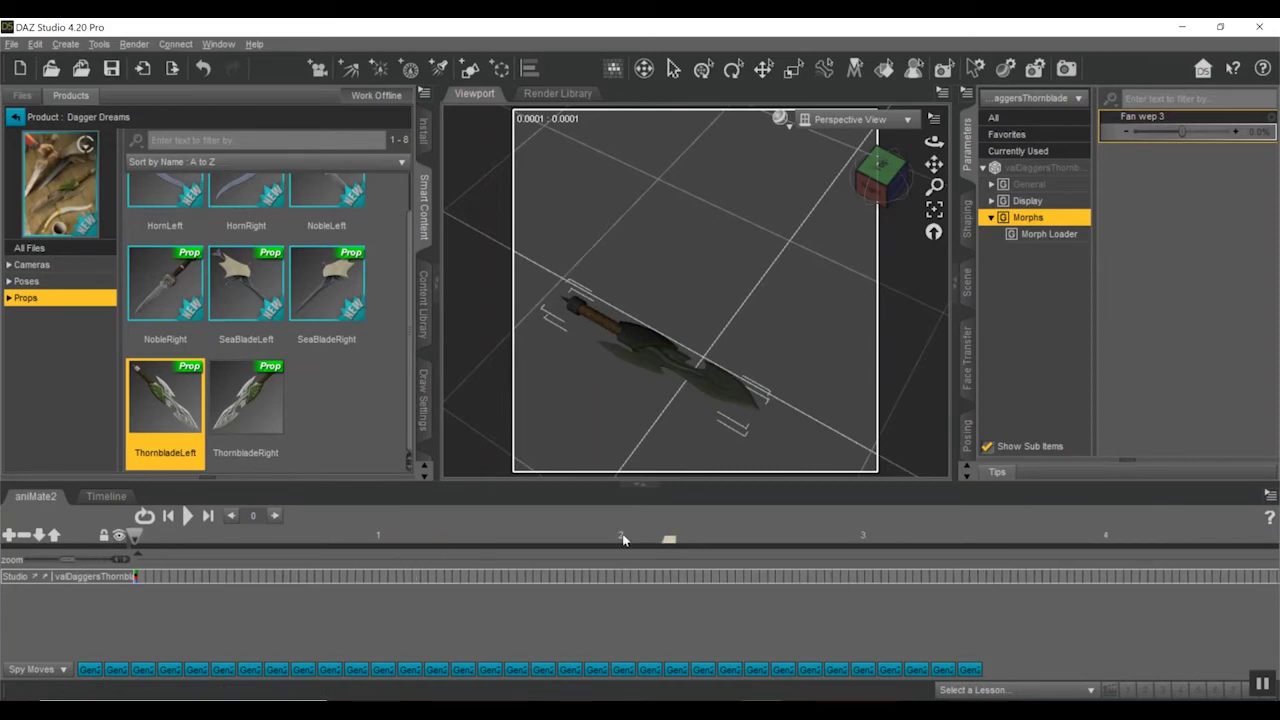
Step: Animate the Fan wep 3 morph from 0% at frame 0 to 100% near mark 2 on the aniMate2 timeline and preview it
{"action": "left_click", "coordinate": [1243, 124]}
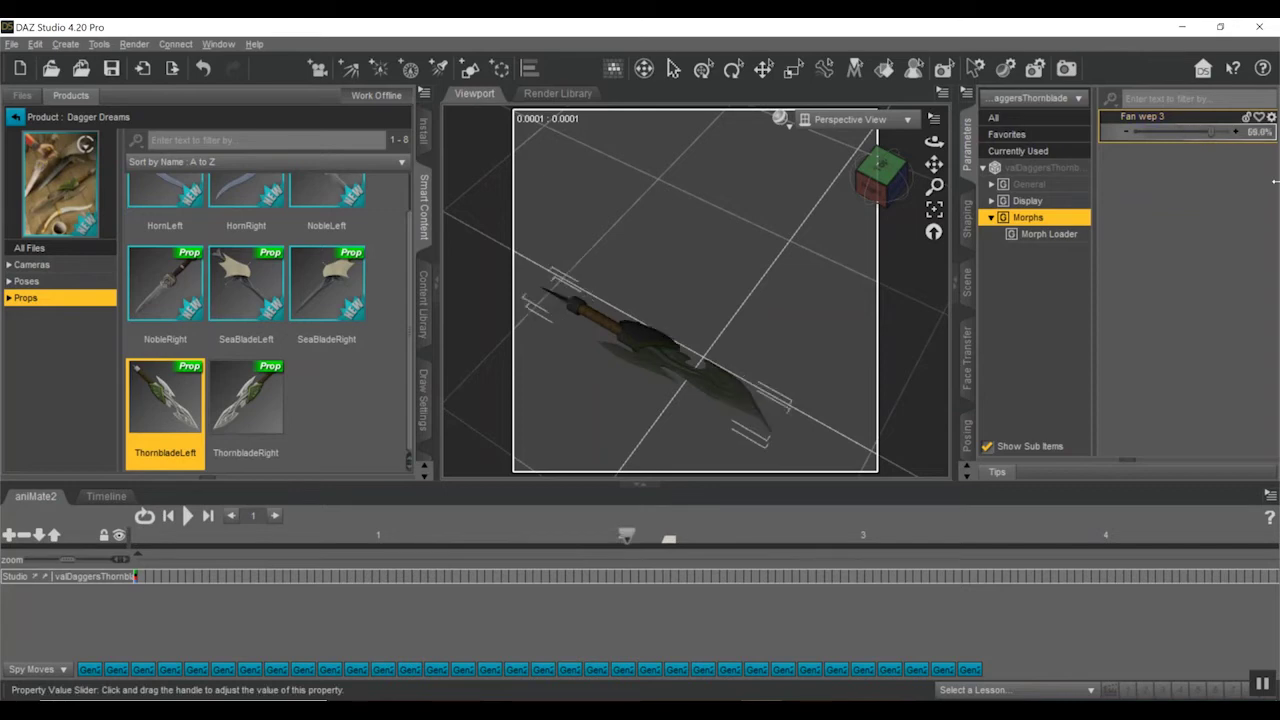
{"action": "left_click_drag", "start_coordinate": [624, 535], "coordinate": [64, 593]}
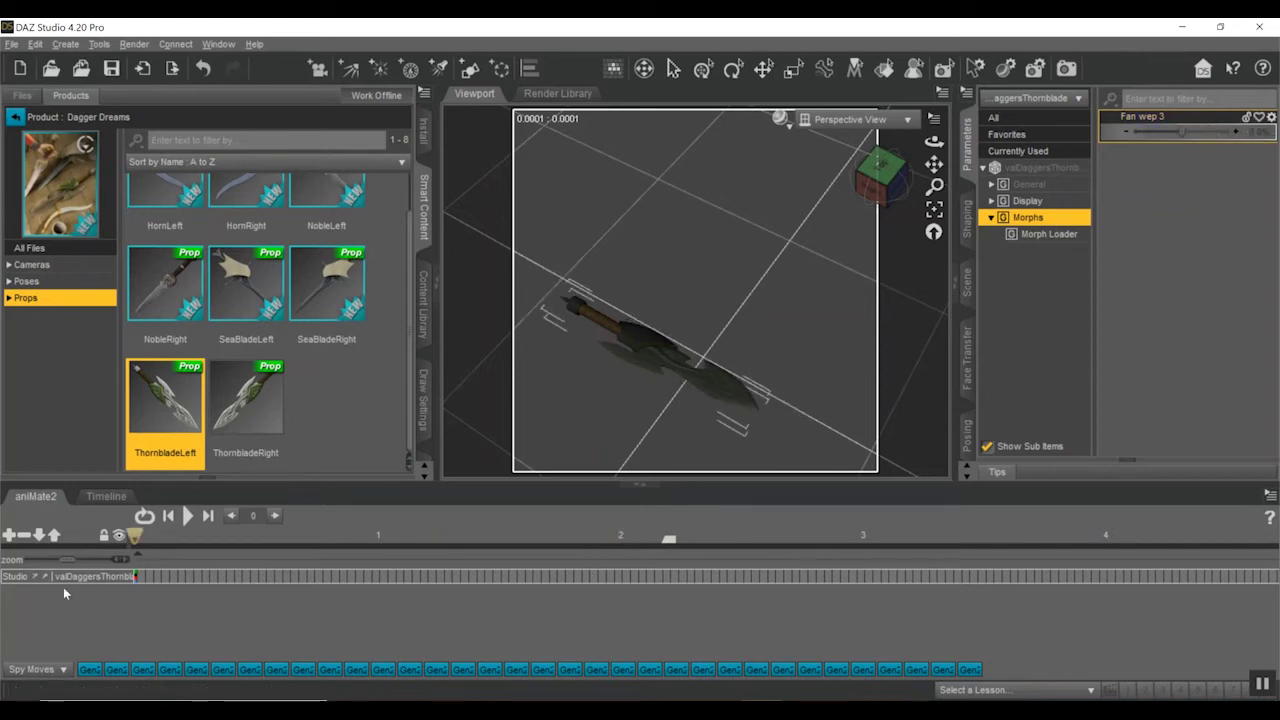
{"action": "left_click", "coordinate": [185, 518]}
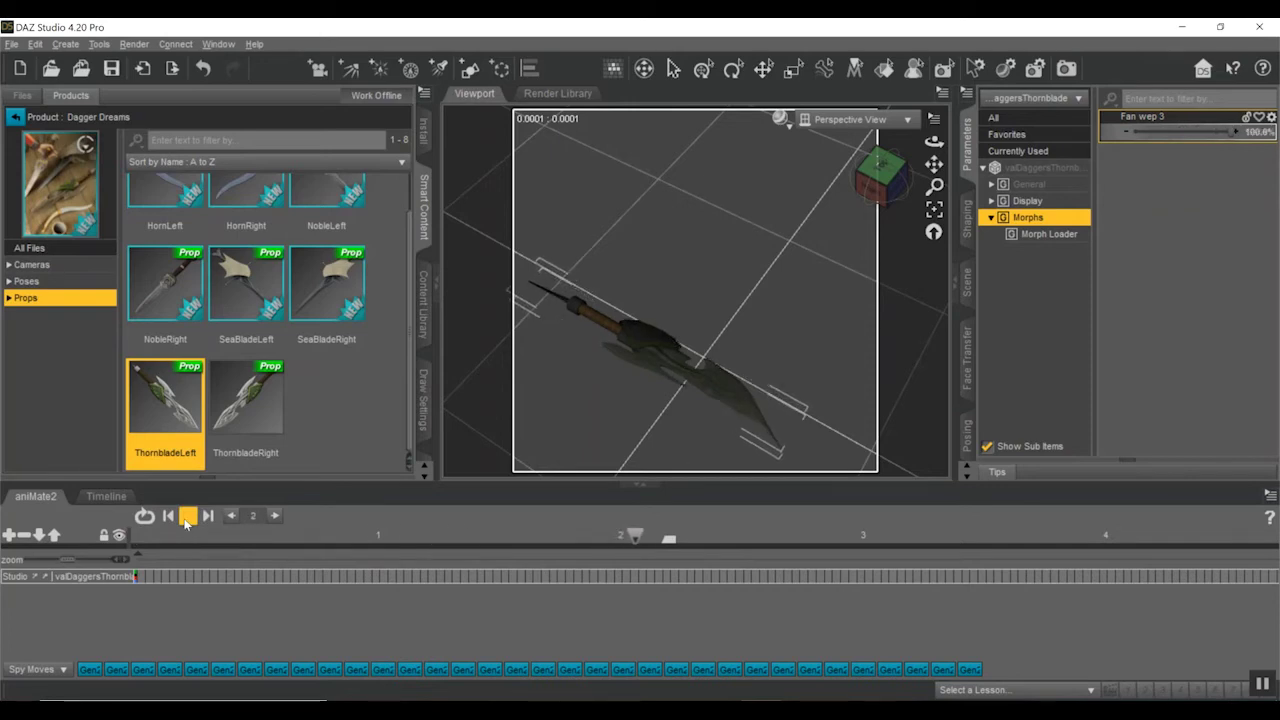
{"action": "left_click_drag", "start_coordinate": [631, 545], "coordinate": [893, 683]}
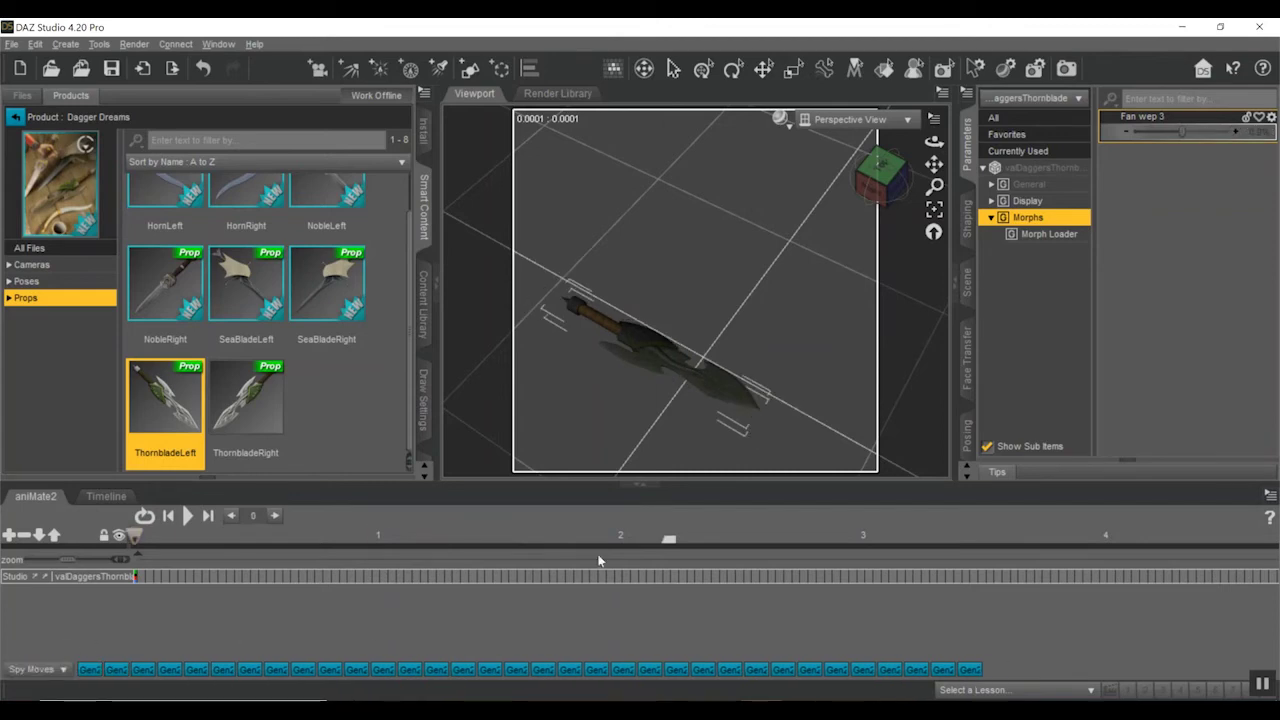
Step: Undo the last morph animation changes, redoing one of them
{"action": "key", "text": "ctrl+z"}
{"action": "key", "text": "ctrl+z"}
{"action": "key", "text": "ctrl+y"}
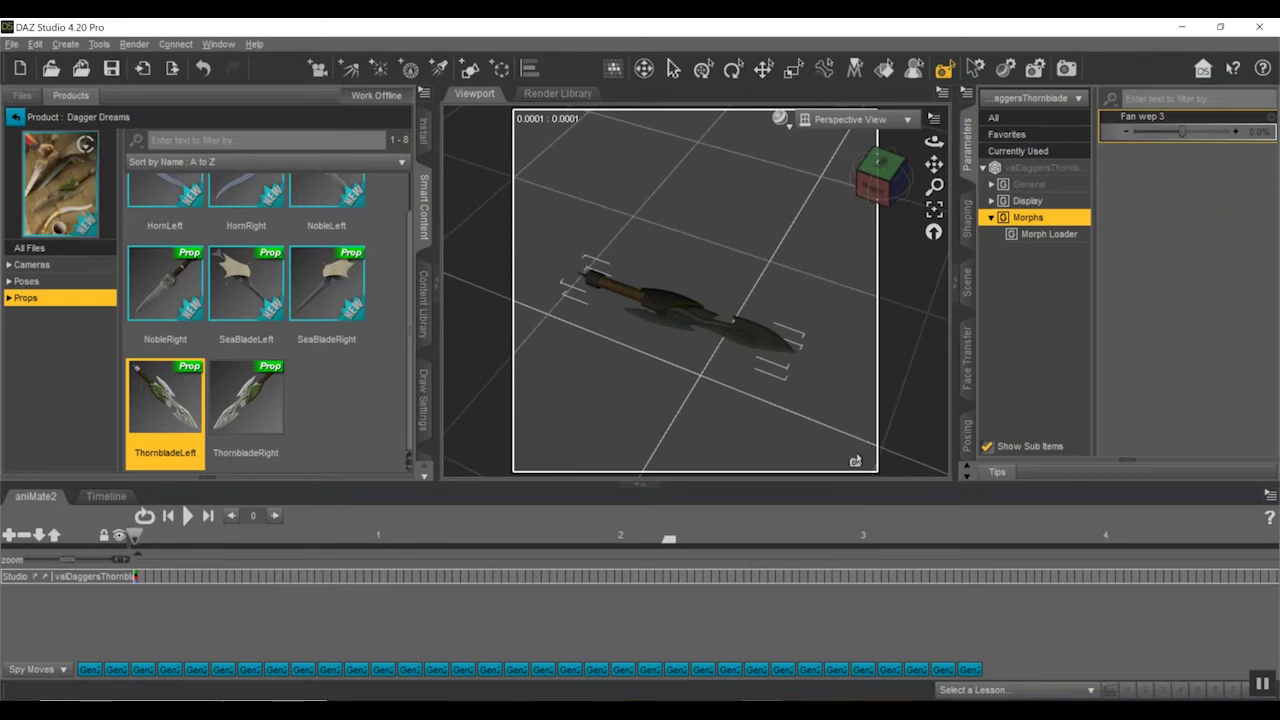
Step: Set the Fan wep 3 morph's minimum limit to 0% in its parameter settings
{"action": "mouse_move", "coordinate": [1182, 131]}
{"action": "left_mouse_down"}
{"action": "mouse_move", "coordinate": [1225, 131]}
{"action": "mouse_move", "coordinate": [1182, 131]}
{"action": "left_mouse_up"}
{"action": "left_click", "coordinate": [1271, 118]}
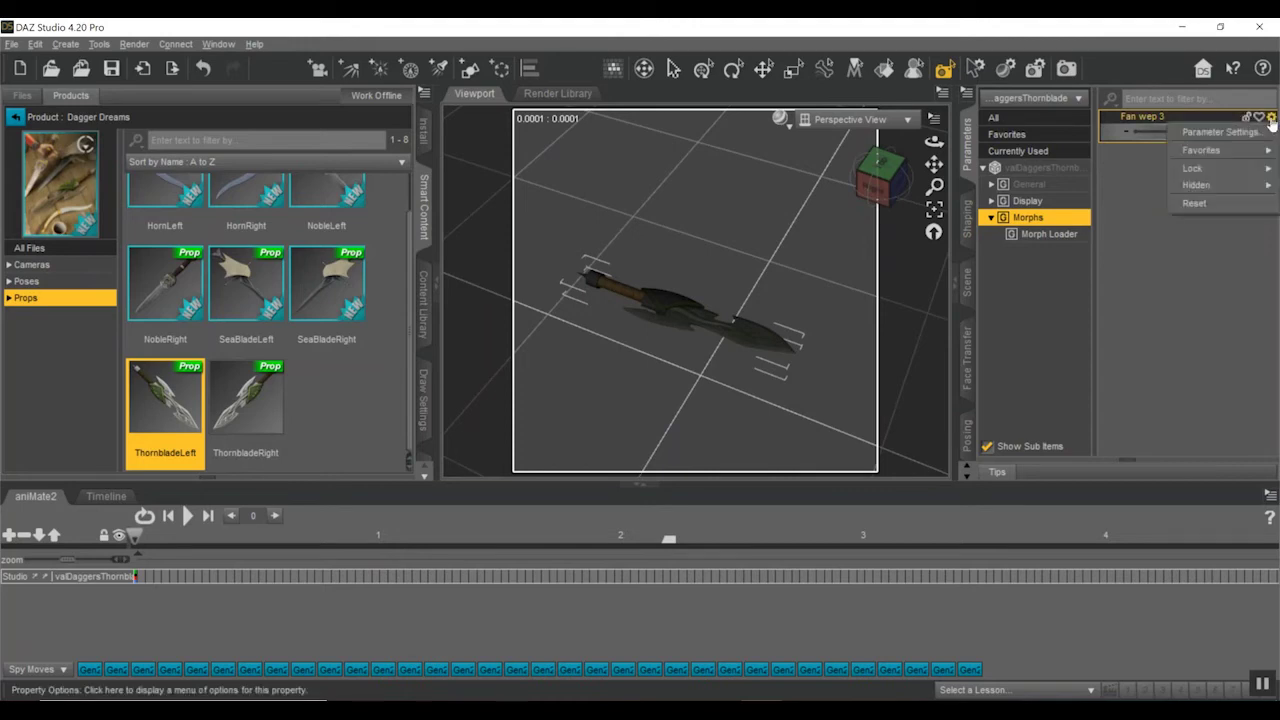
{"action": "left_click", "coordinate": [1241, 134]}
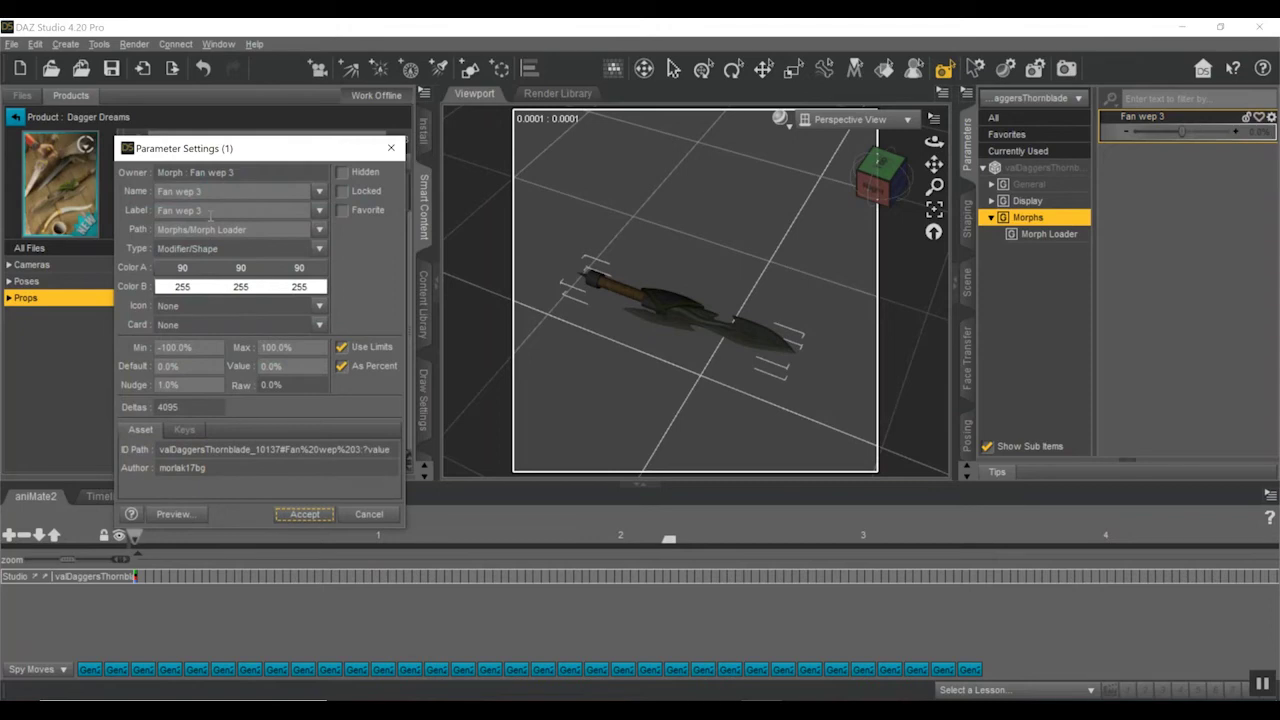
{"action": "left_click", "coordinate": [190, 347]}
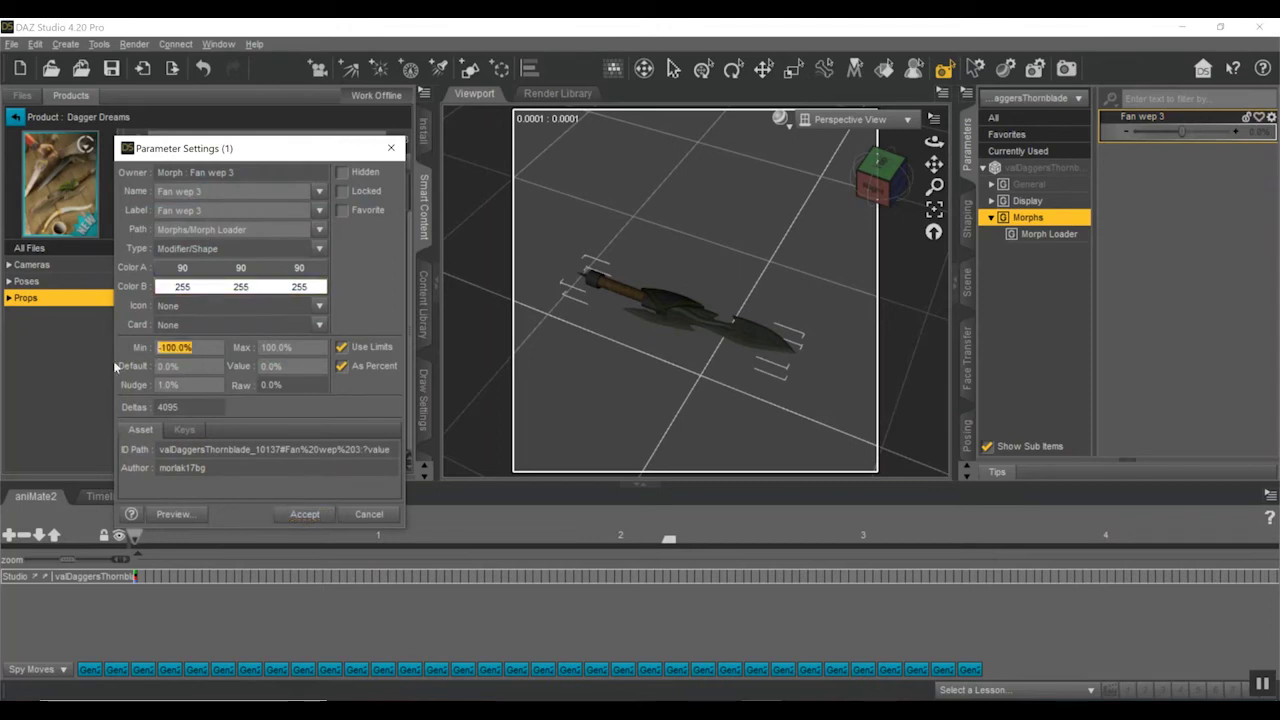
{"action": "type", "text": "0"}
{"action": "key", "text": "Return"}
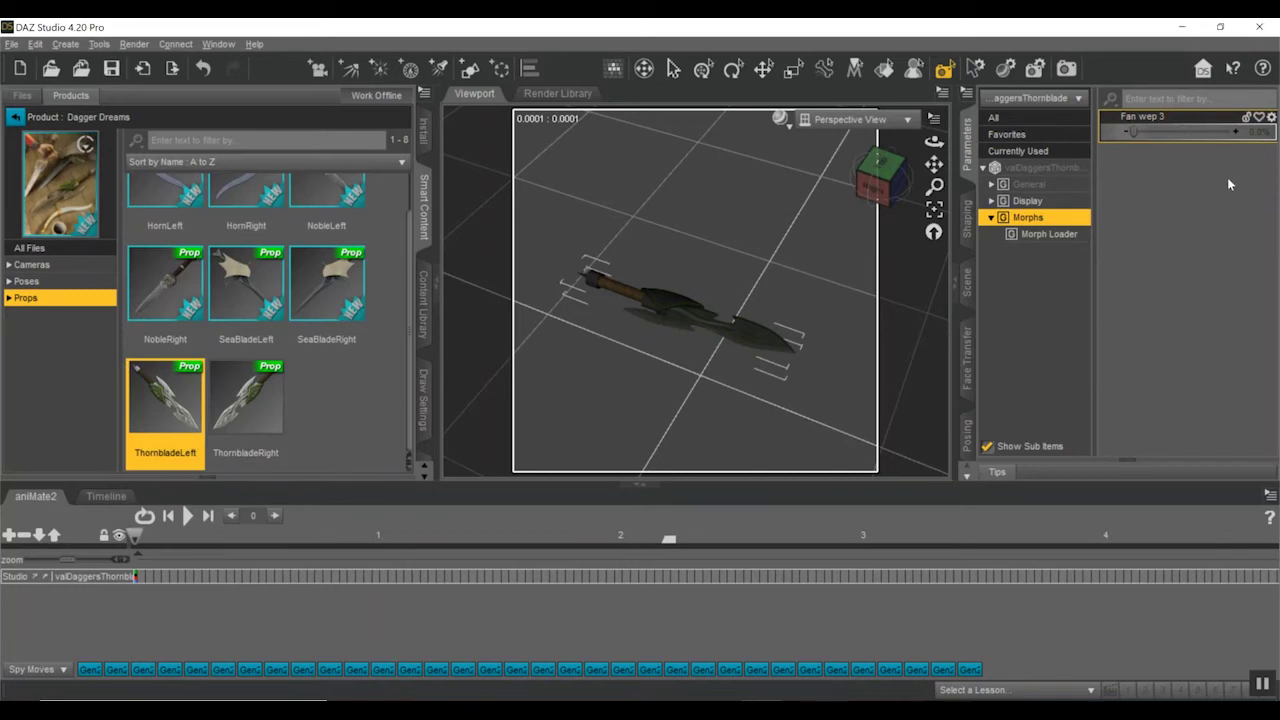
Step: Give the Fan wep 3 slider Color A 128, 255, 0 and Color B 0, 128, 0, and raise the morph to 100%
{"action": "left_click", "coordinate": [1271, 116]}
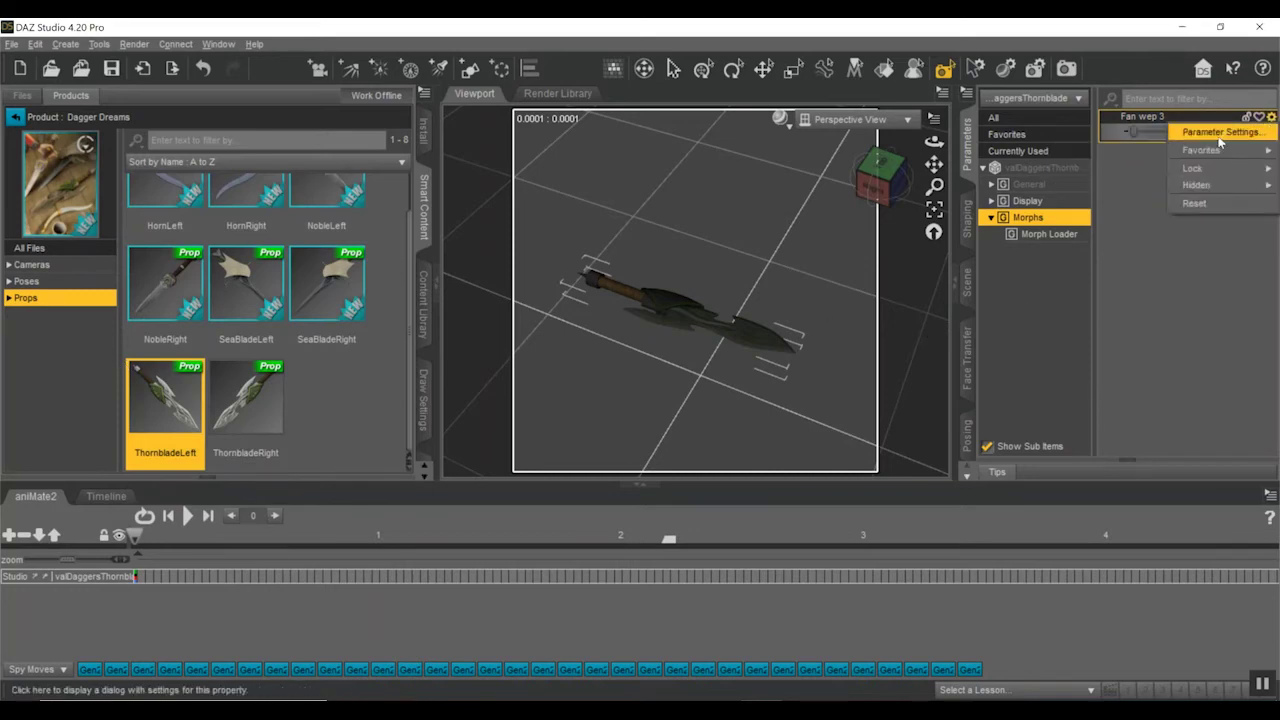
{"action": "left_click", "coordinate": [1219, 139]}
{"action": "left_click", "coordinate": [199, 261]}
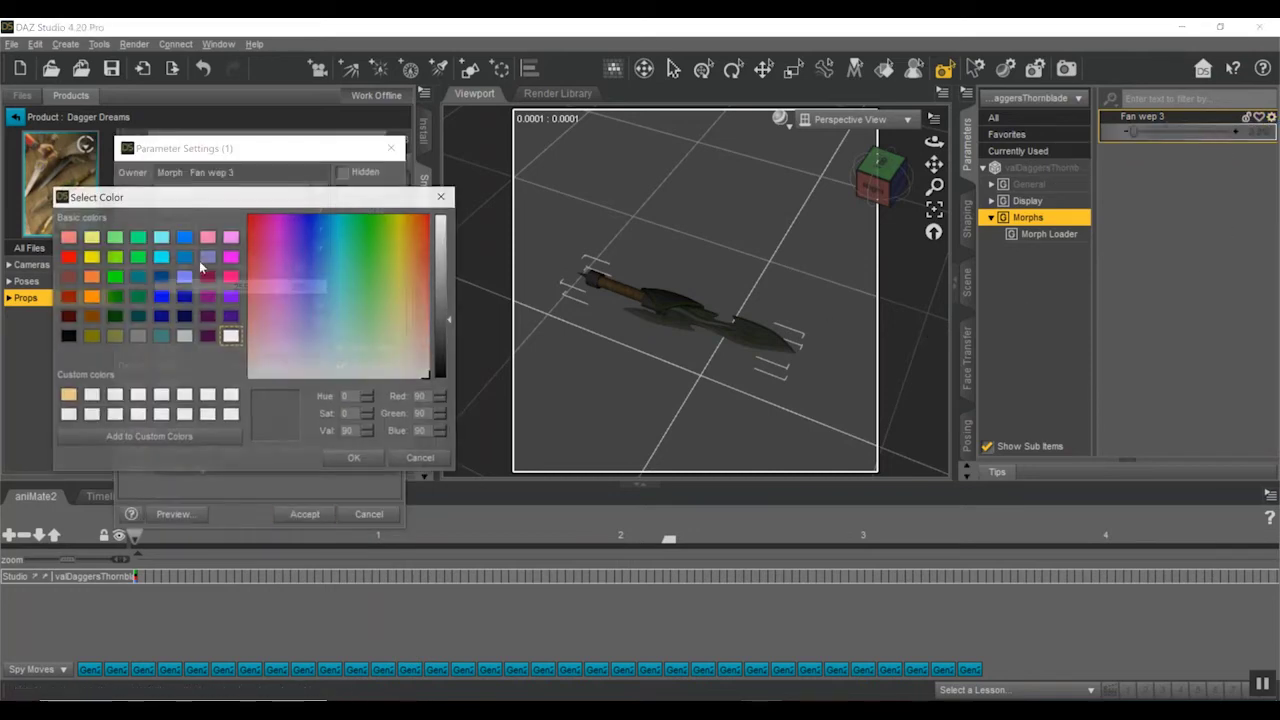
{"action": "left_click", "coordinate": [116, 257]}
{"action": "left_click", "coordinate": [357, 455]}
{"action": "left_click", "coordinate": [269, 289]}
{"action": "left_click", "coordinate": [268, 285]}
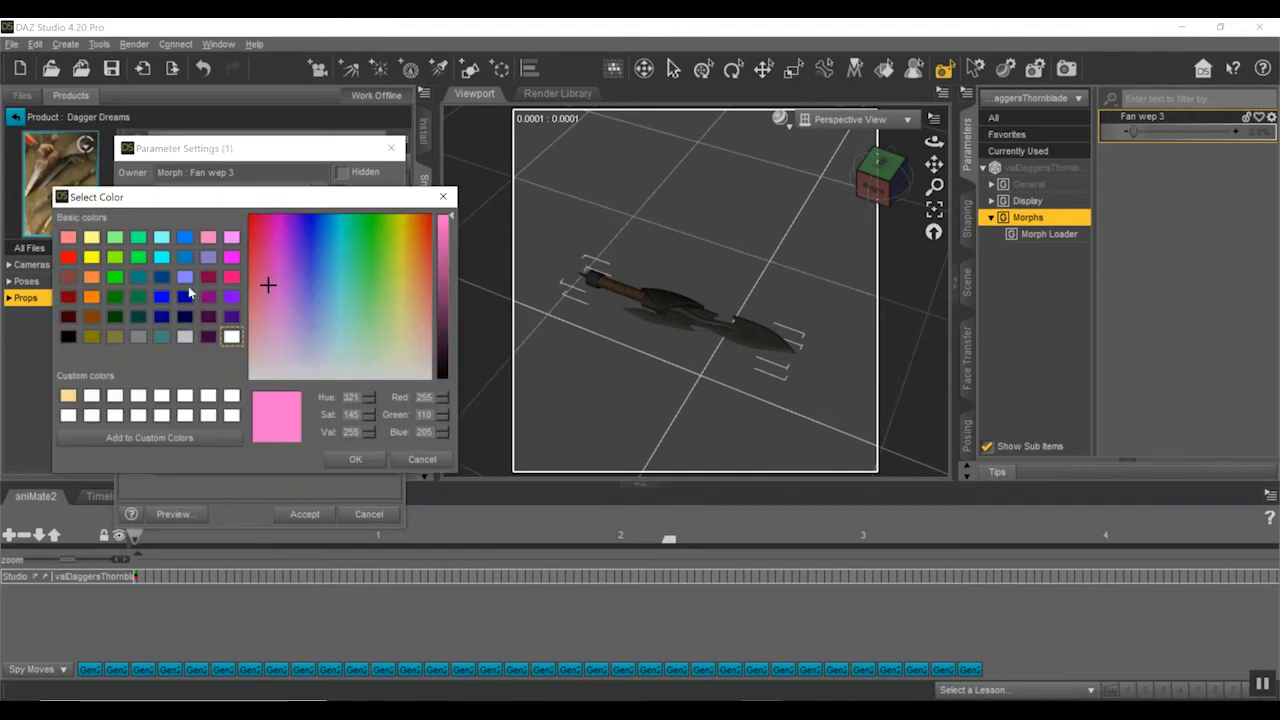
{"action": "left_click", "coordinate": [115, 297]}
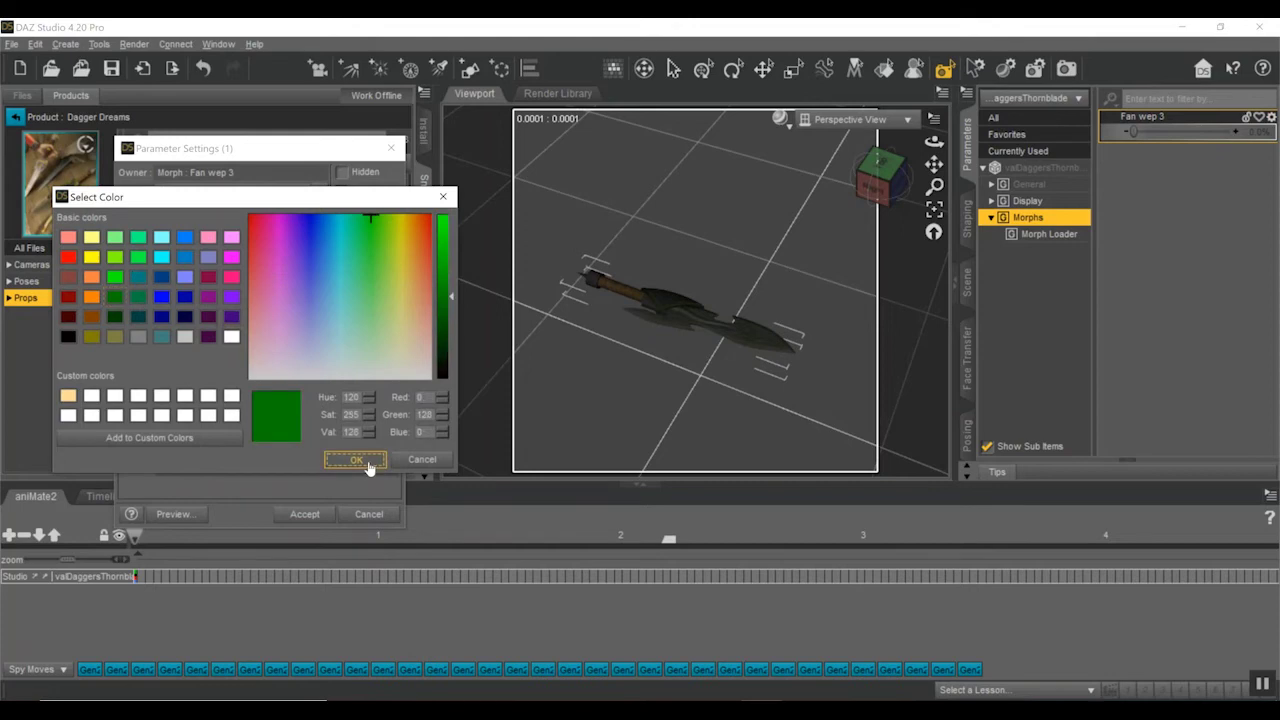
{"action": "left_click", "coordinate": [355, 459]}
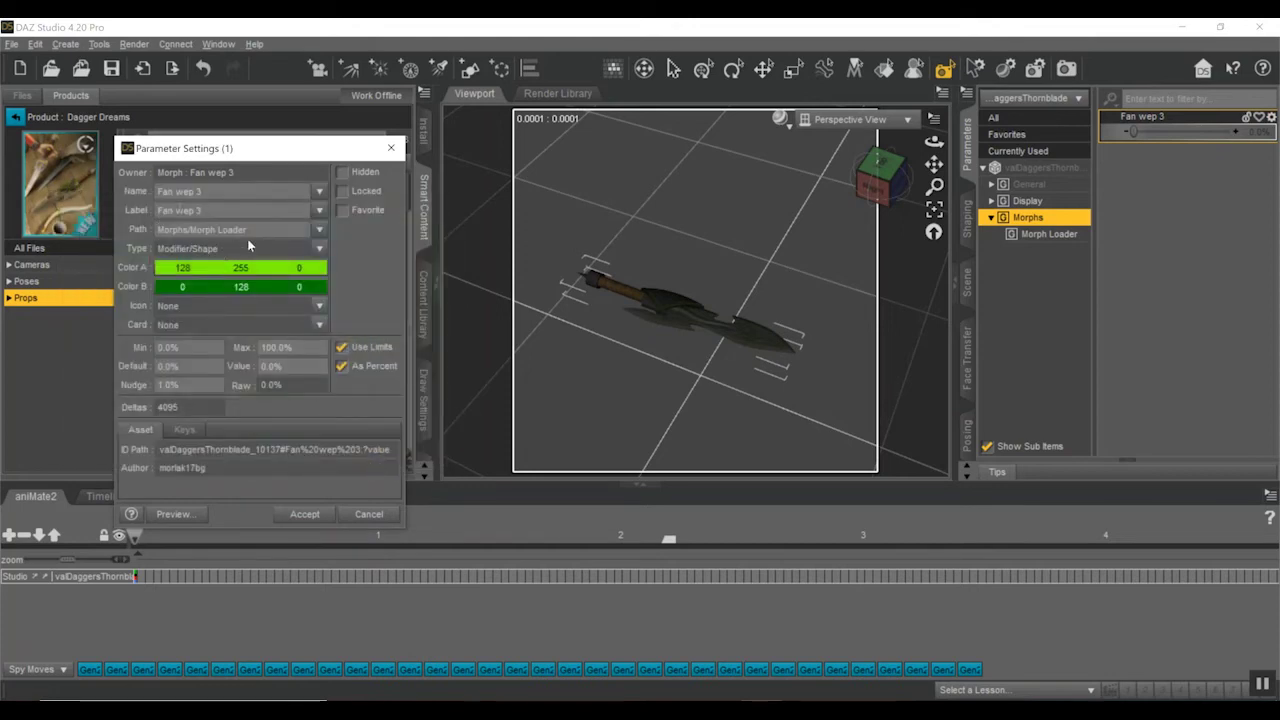
{"action": "left_click", "coordinate": [319, 516]}
{"action": "left_click_drag", "start_coordinate": [1140, 143], "coordinate": [1248, 180]}
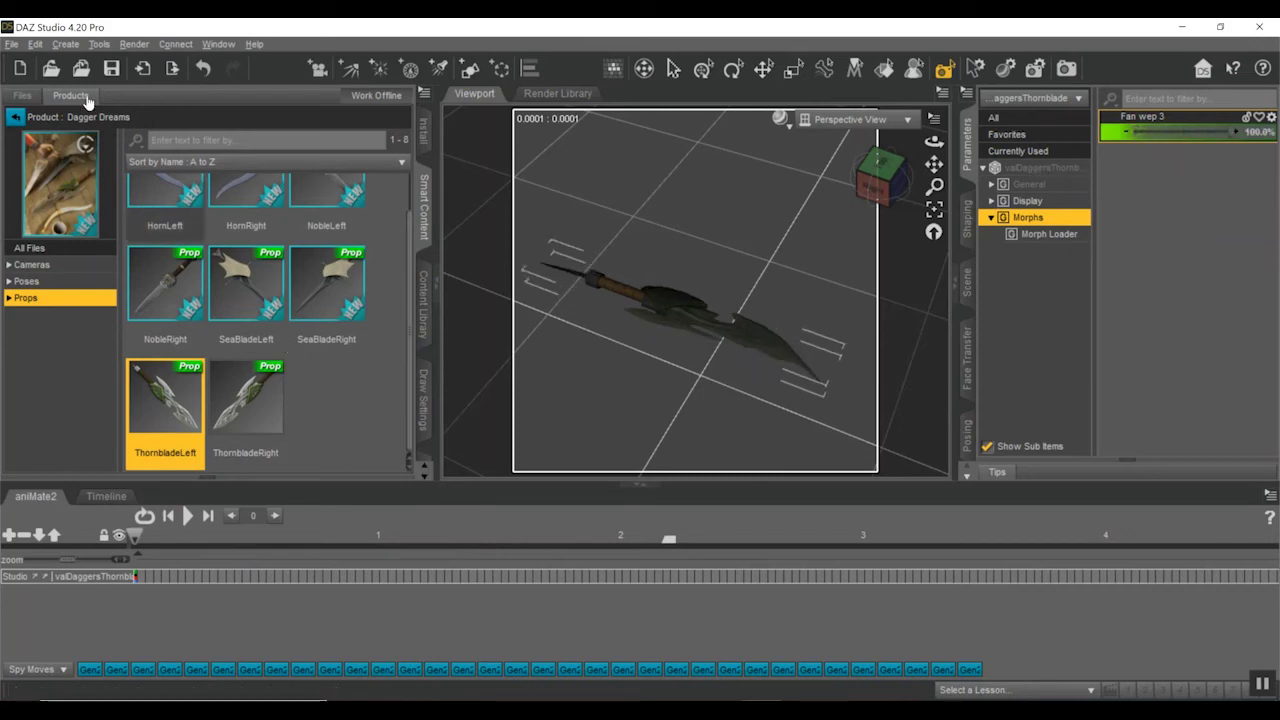
Step: Start saving the dagger's morph as a morph asset, with product name "Fan Blade 3" and vendor name "Tomasi Studios"
{"action": "left_click", "coordinate": [11, 44]}
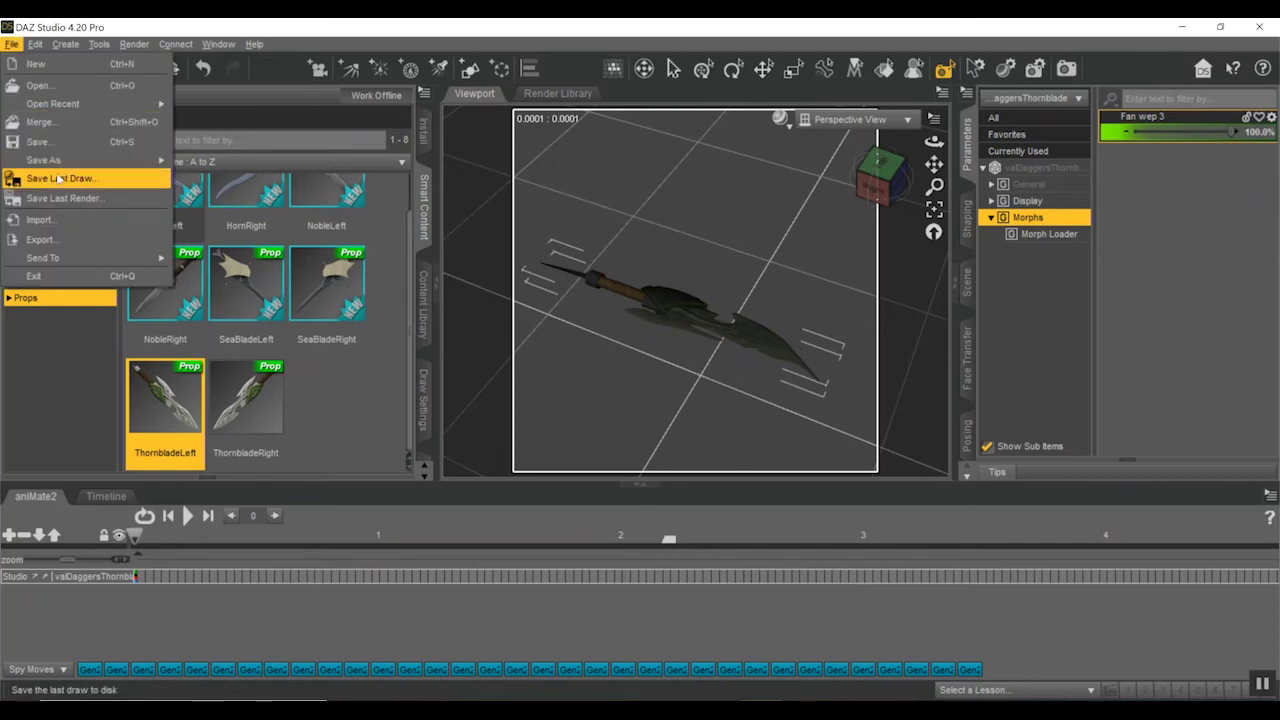
{"action": "mouse_move", "coordinate": [70, 162]}
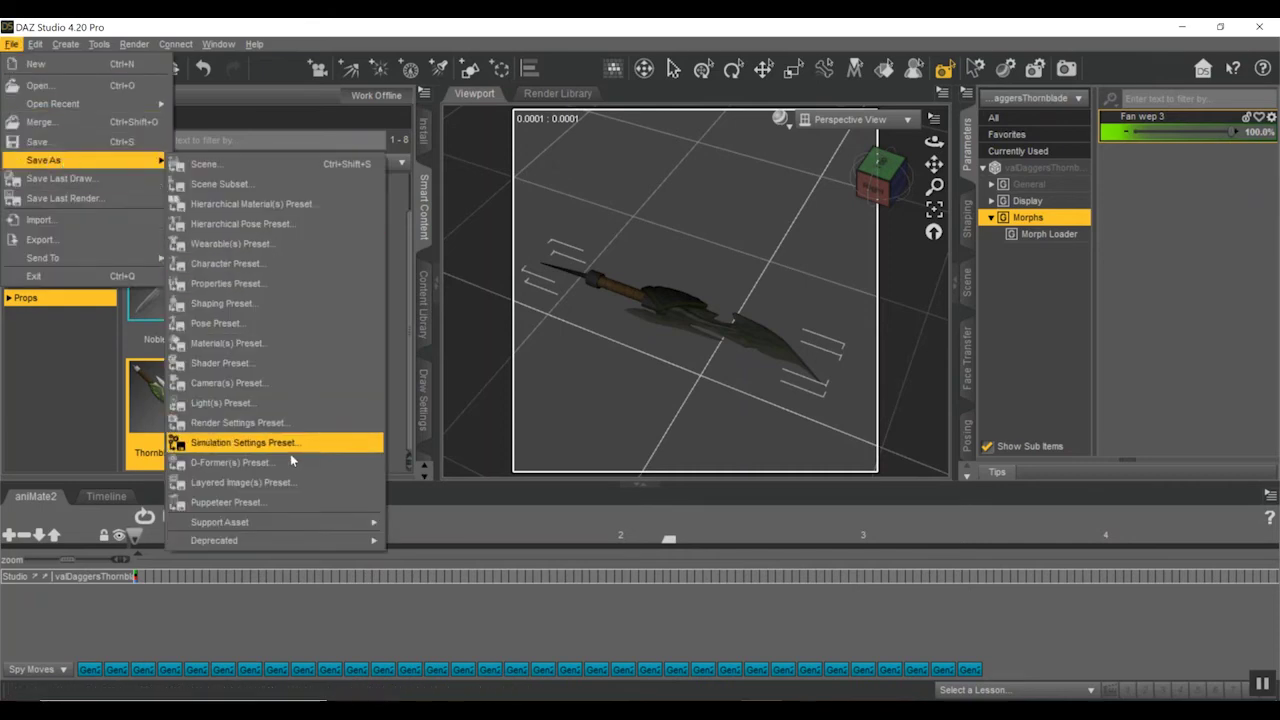
{"action": "mouse_move", "coordinate": [323, 529]}
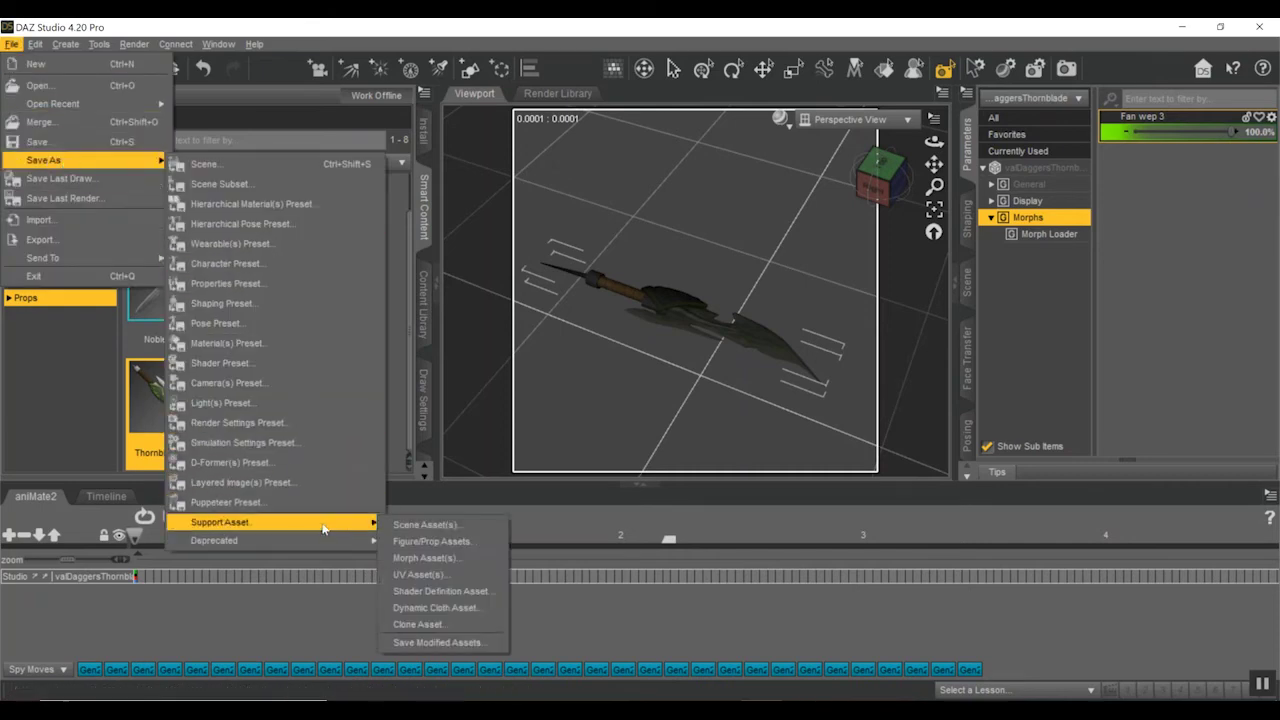
{"action": "left_click", "coordinate": [420, 557]}
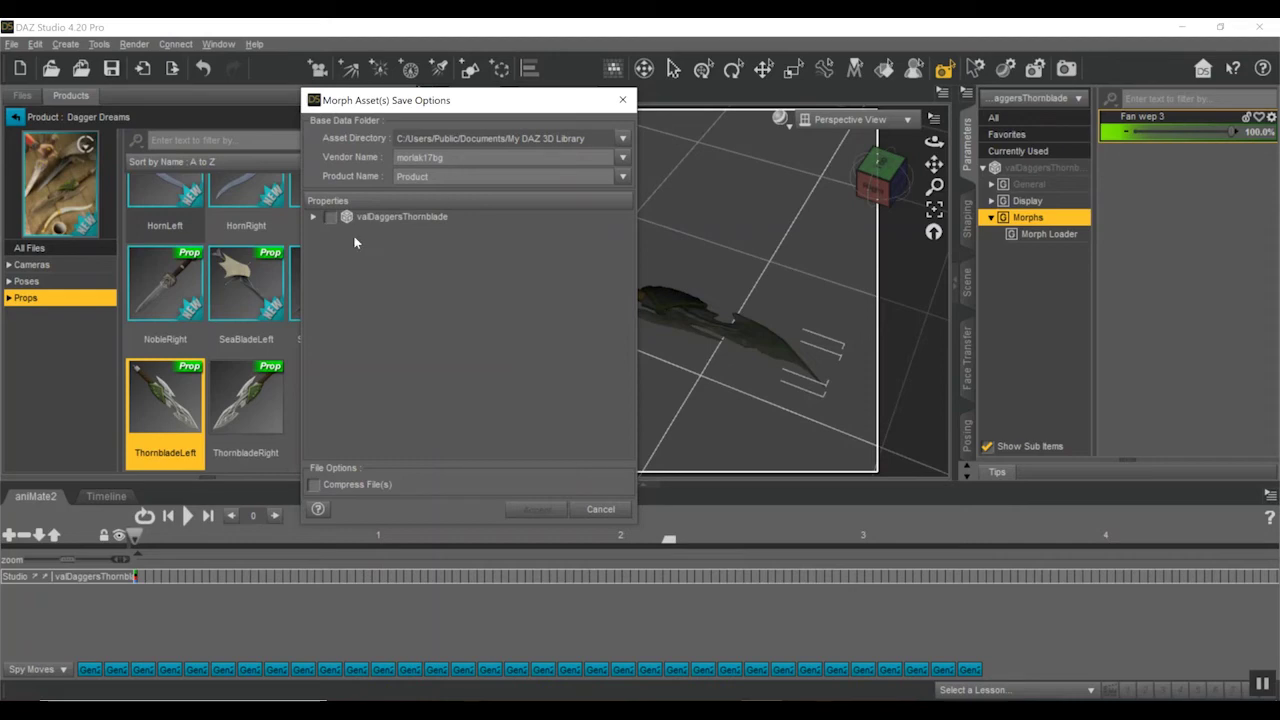
{"action": "double_click", "coordinate": [438, 177]}
{"action": "type", "text": "Fan Blade 3"}
{"action": "double_click", "coordinate": [420, 157]}
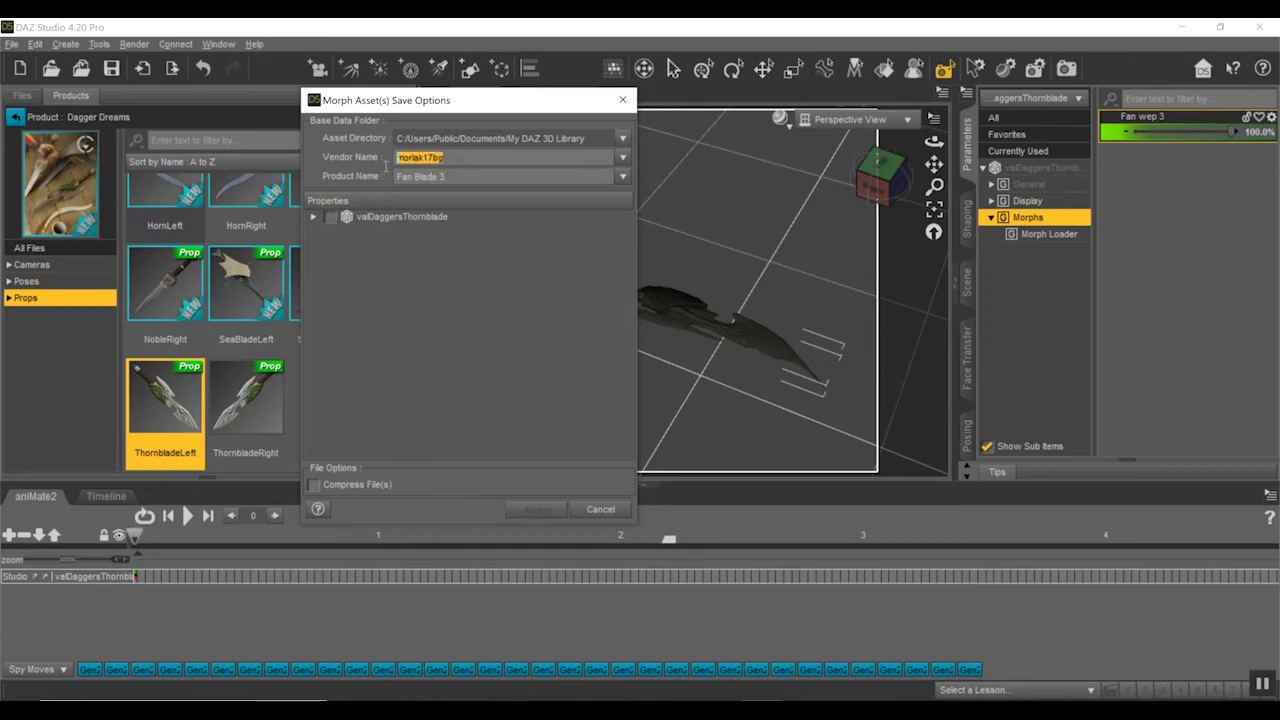
{"action": "type", "text": "Ta"}
{"action": "type", "text": "omasi Studio"}
{"action": "type", "text": "s"}
Step: Include the Fan wep 3 morph in the morph asset and save it
{"action": "left_click", "coordinate": [313, 216]}
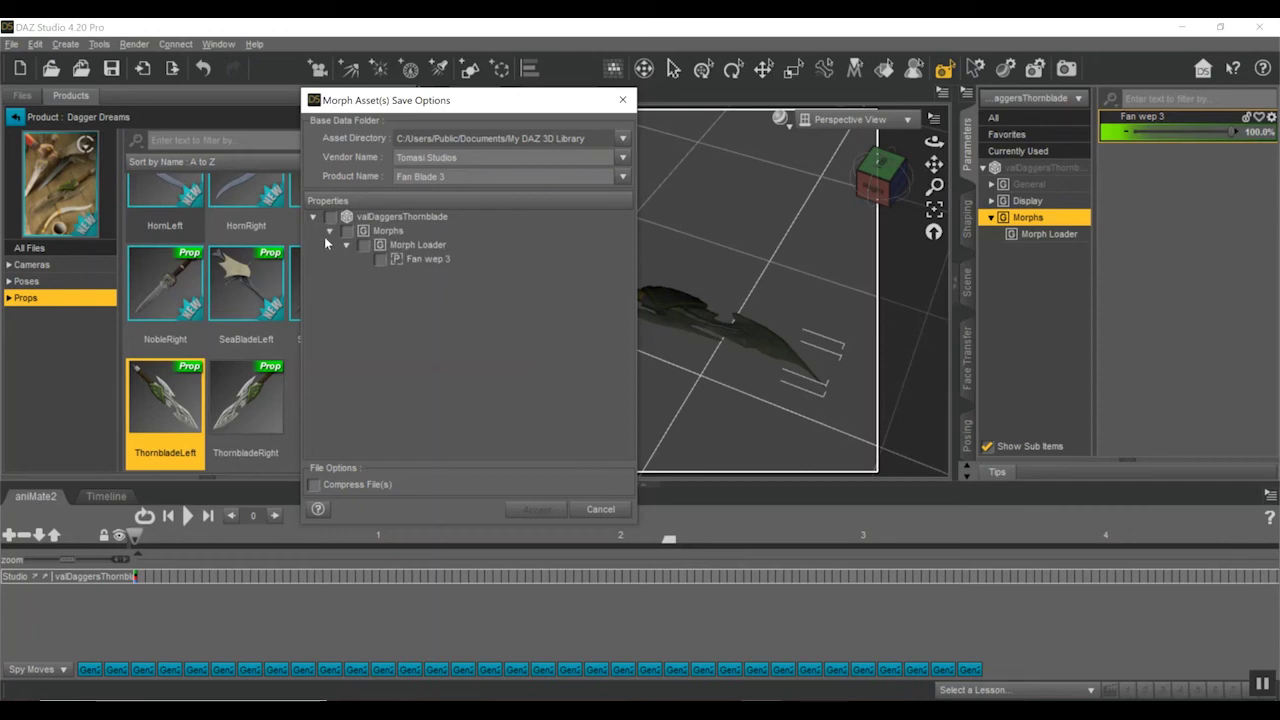
{"action": "left_click", "coordinate": [380, 260]}
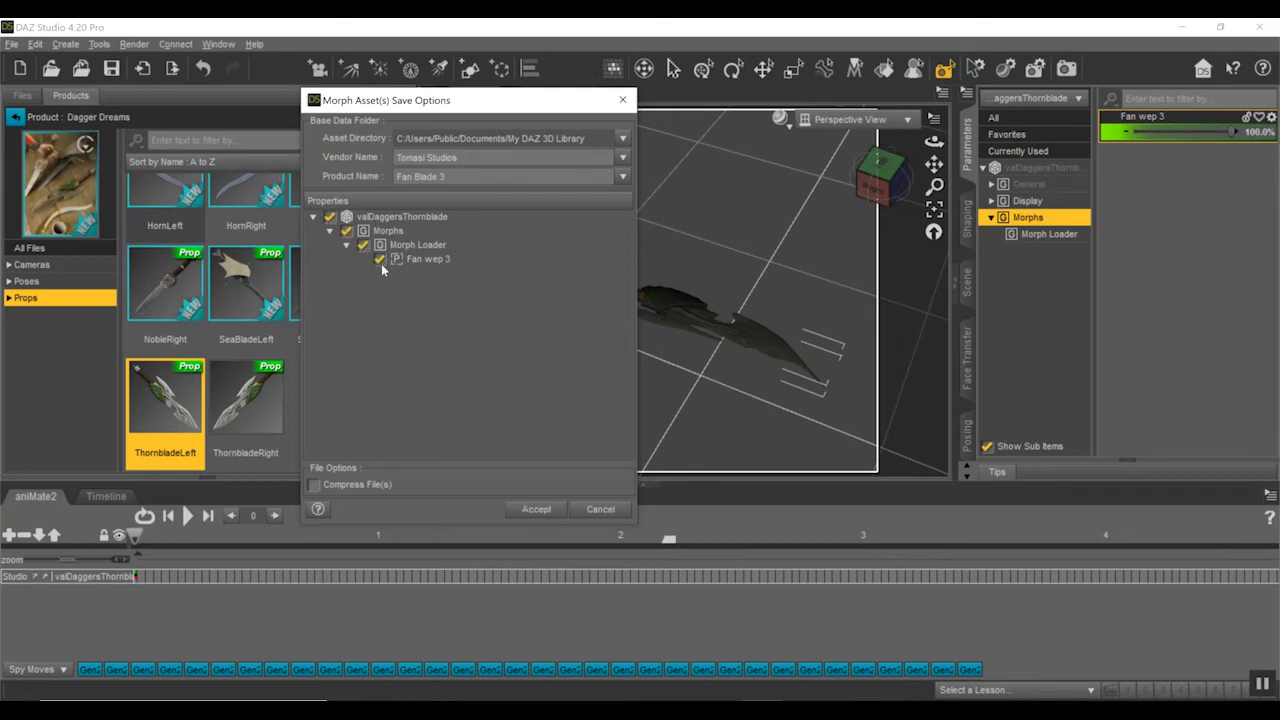
{"action": "left_click", "coordinate": [533, 512]}
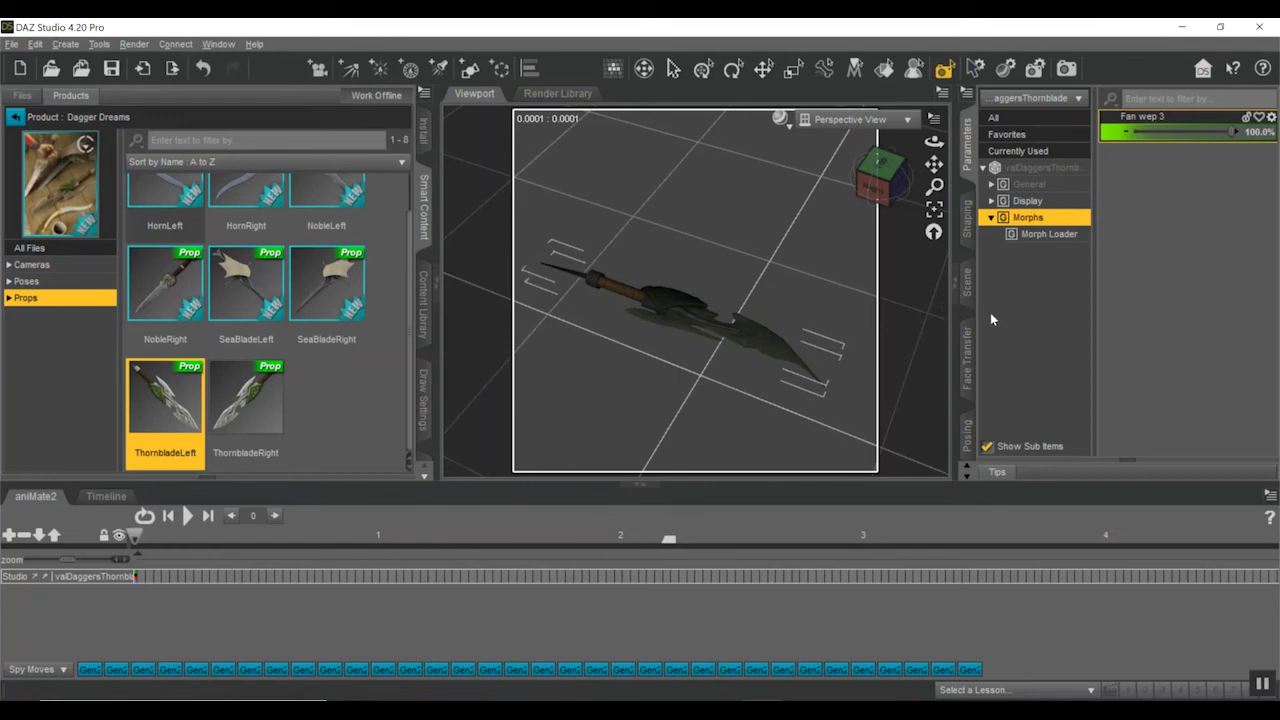
Step: Delete the valDaggersThornblade dagger from the scene
{"action": "left_click", "coordinate": [968, 296]}
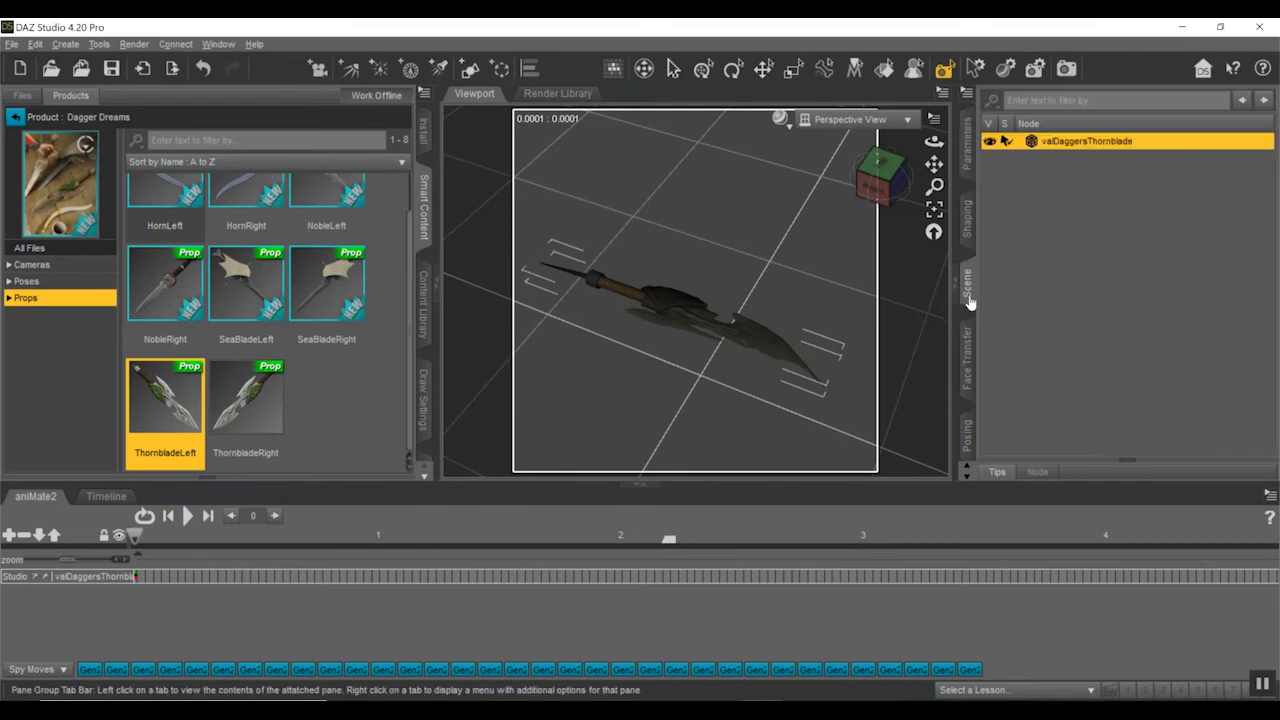
{"action": "double_click", "coordinate": [1099, 146]}
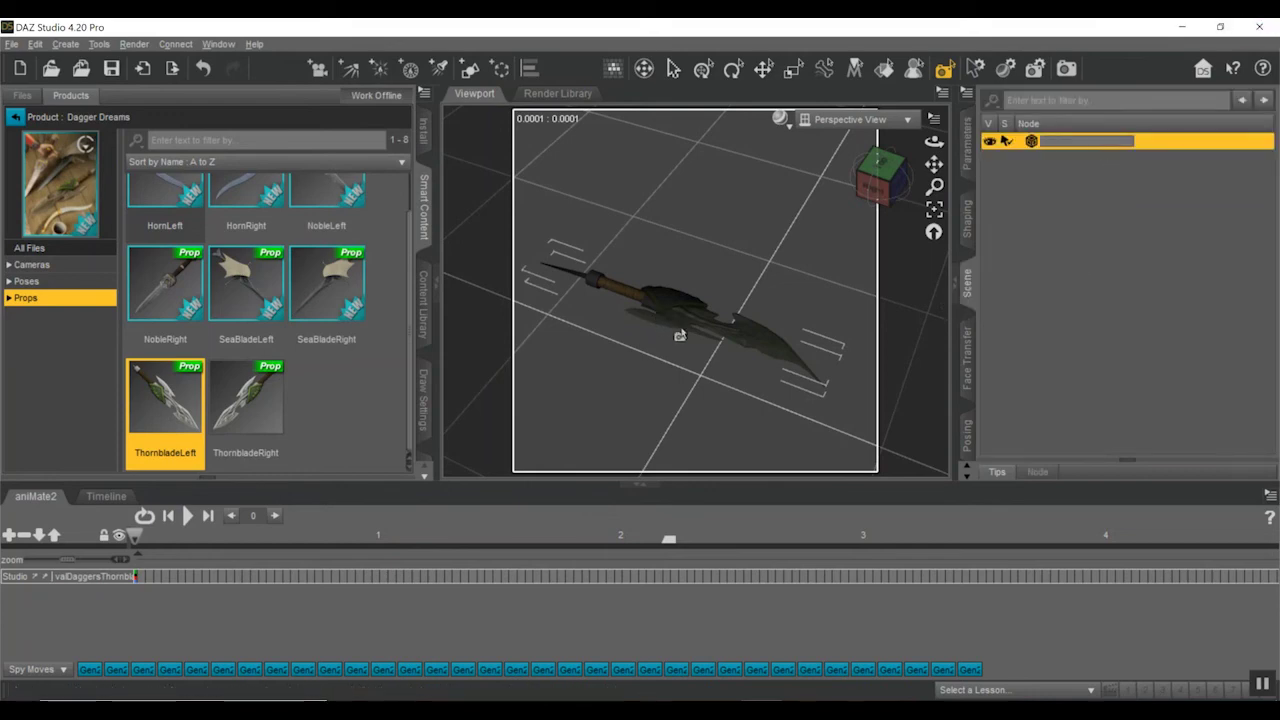
{"action": "left_click", "coordinate": [1043, 268]}
{"action": "left_click", "coordinate": [1073, 146]}
{"action": "key", "text": "Delete"}
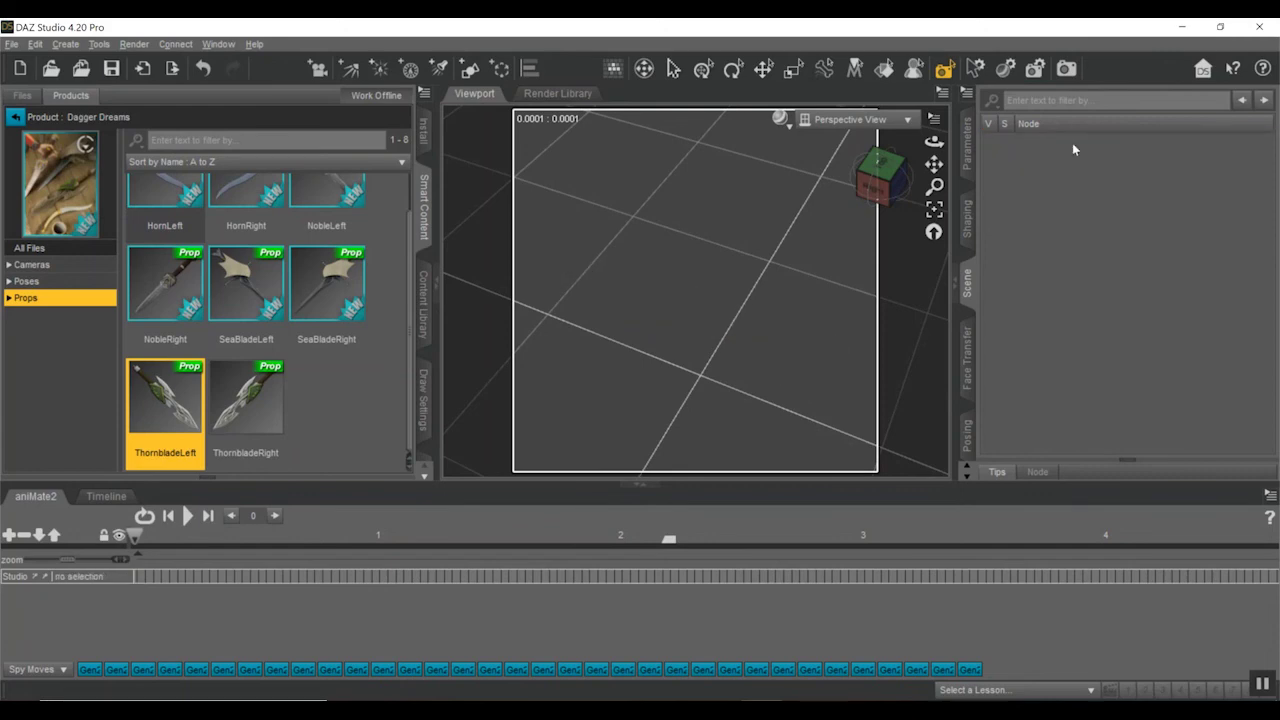
Step: Load a fresh ThornbladeLeft prop into the scene and frame it in the viewport
{"action": "double_click", "coordinate": [176, 408]}
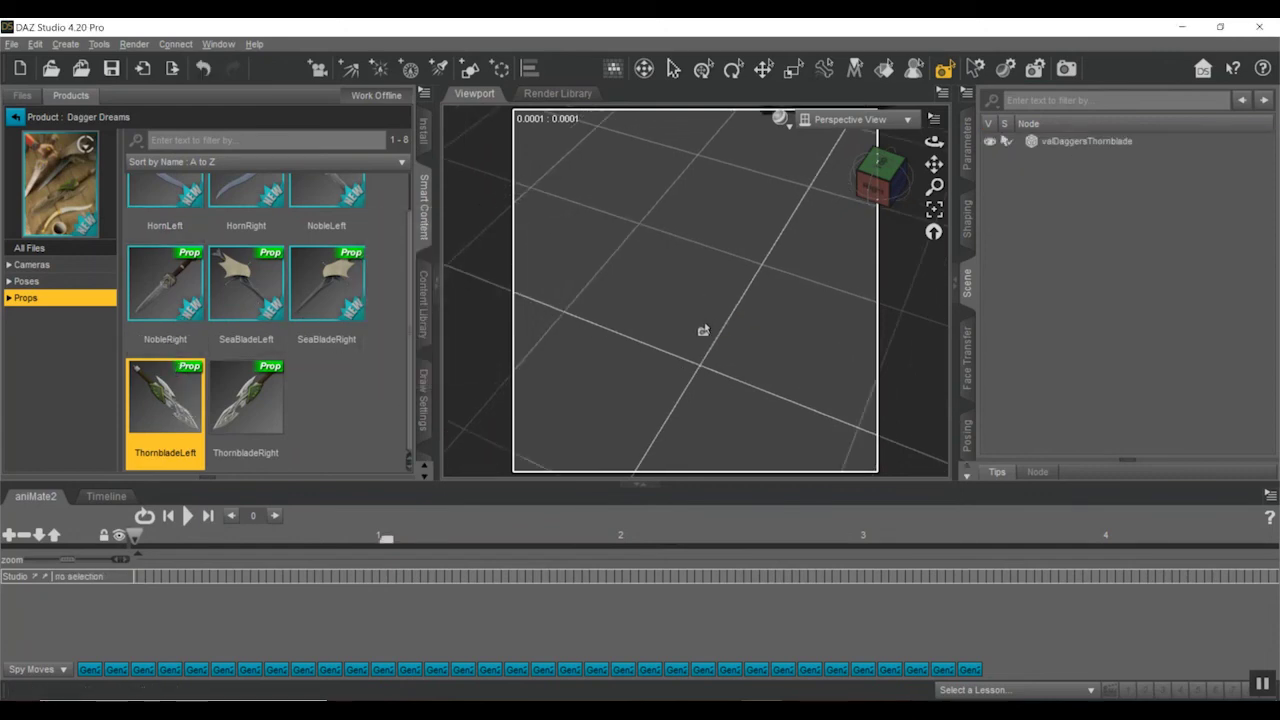
{"action": "left_click_drag", "start_coordinate": [877, 192], "coordinate": [786, 312]}
{"action": "scroll", "coordinate": [786, 312], "scroll_direction": "up", "scroll_amount": 5}
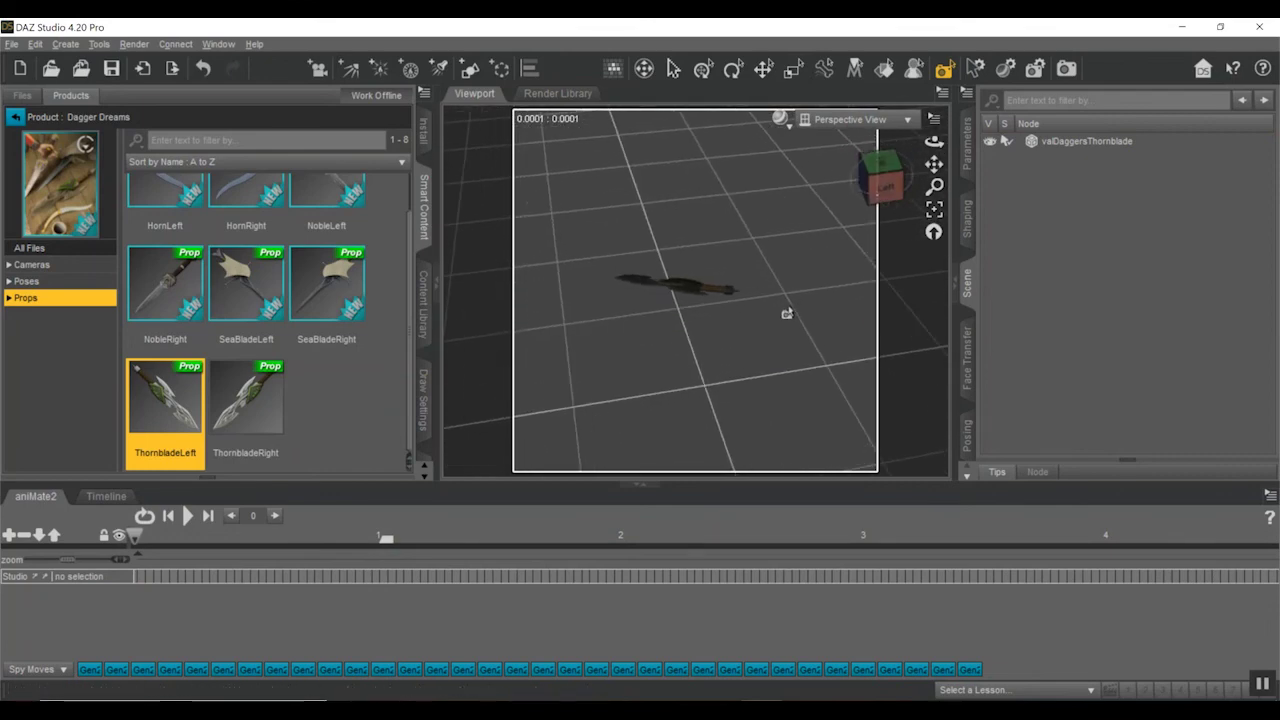
Step: Select the reloaded dagger and test its saved Fan wep 3 morph by raising it to 100% and lowering it
{"action": "left_click", "coordinate": [1077, 143]}
{"action": "left_click", "coordinate": [968, 150]}
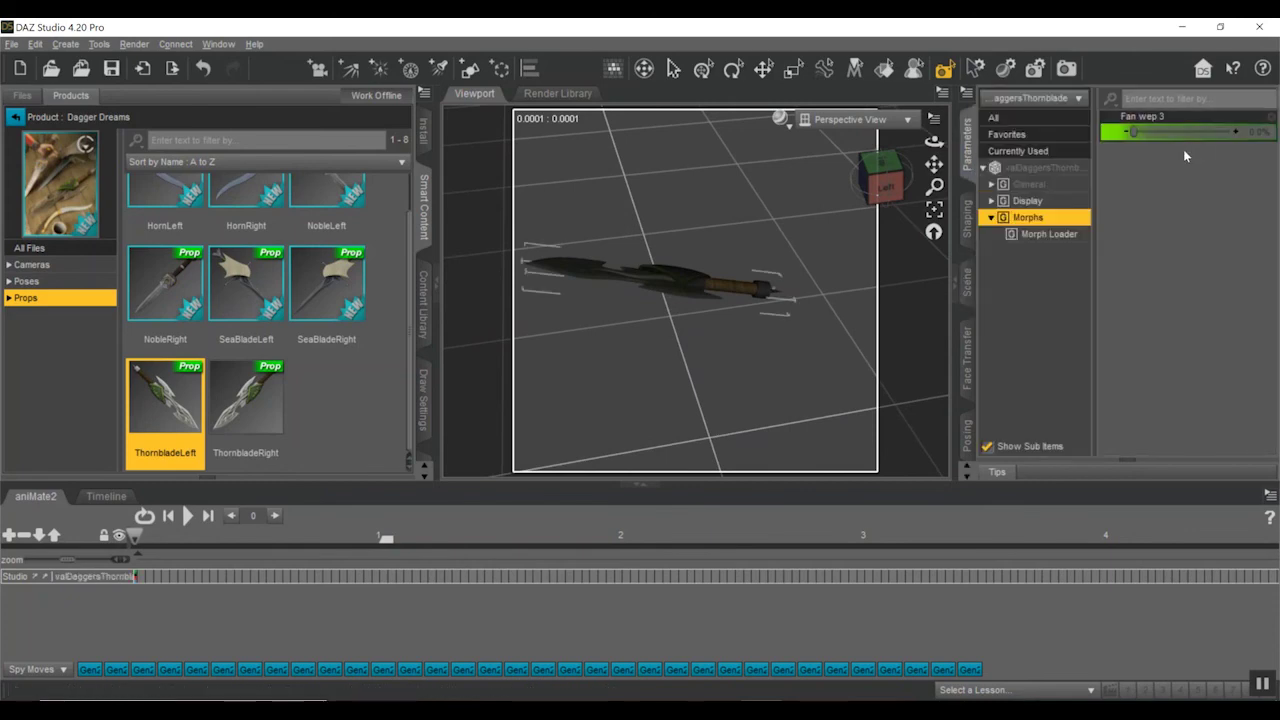
{"action": "left_click_drag", "start_coordinate": [1133, 131], "coordinate": [1276, 172]}
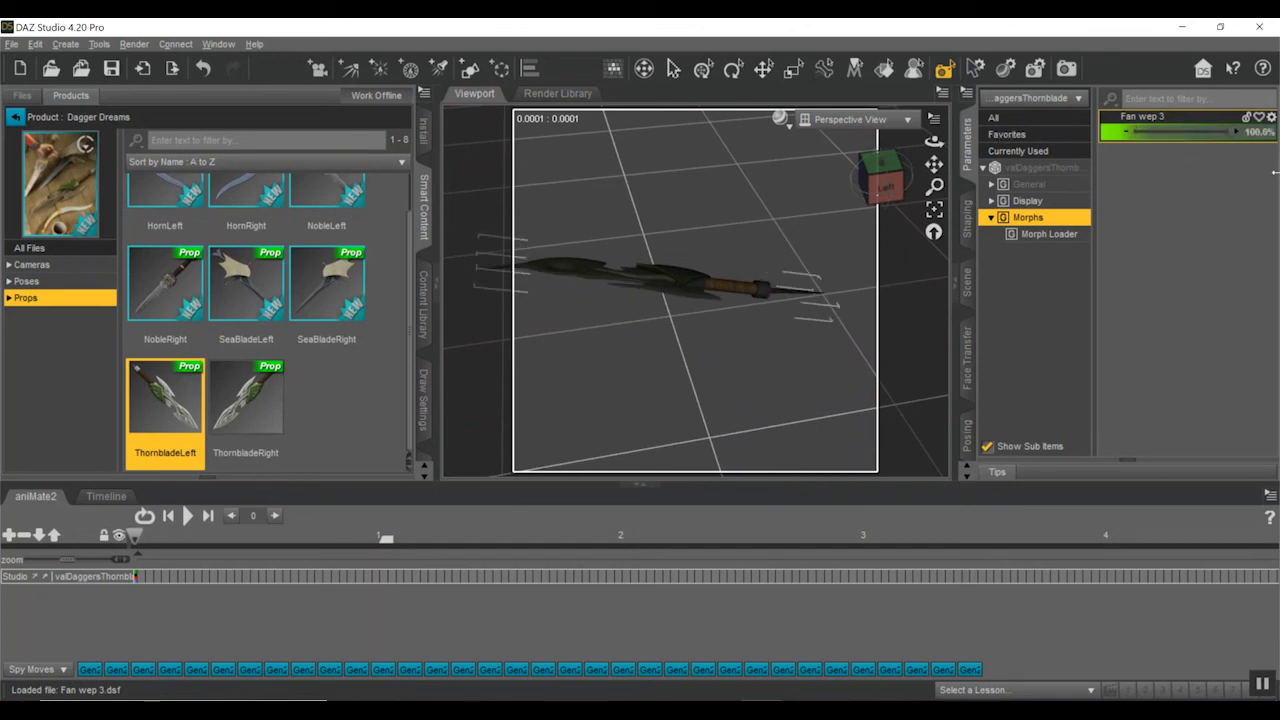
{"action": "mouse_move", "coordinate": [886, 180]}
{"action": "left_mouse_down"}
{"action": "mouse_move", "coordinate": [958, 183]}
{"action": "mouse_move", "coordinate": [882, 180]}
{"action": "left_mouse_up"}
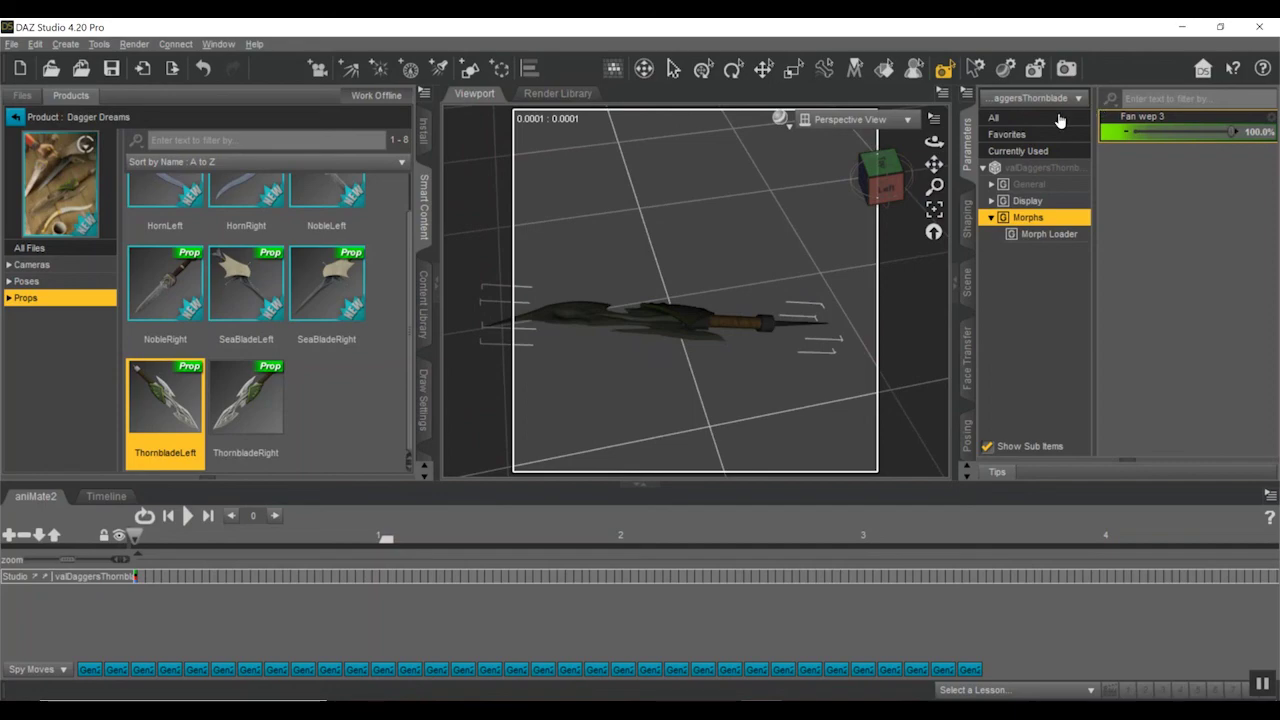
{"action": "left_click_drag", "start_coordinate": [1228, 130], "coordinate": [1164, 130]}
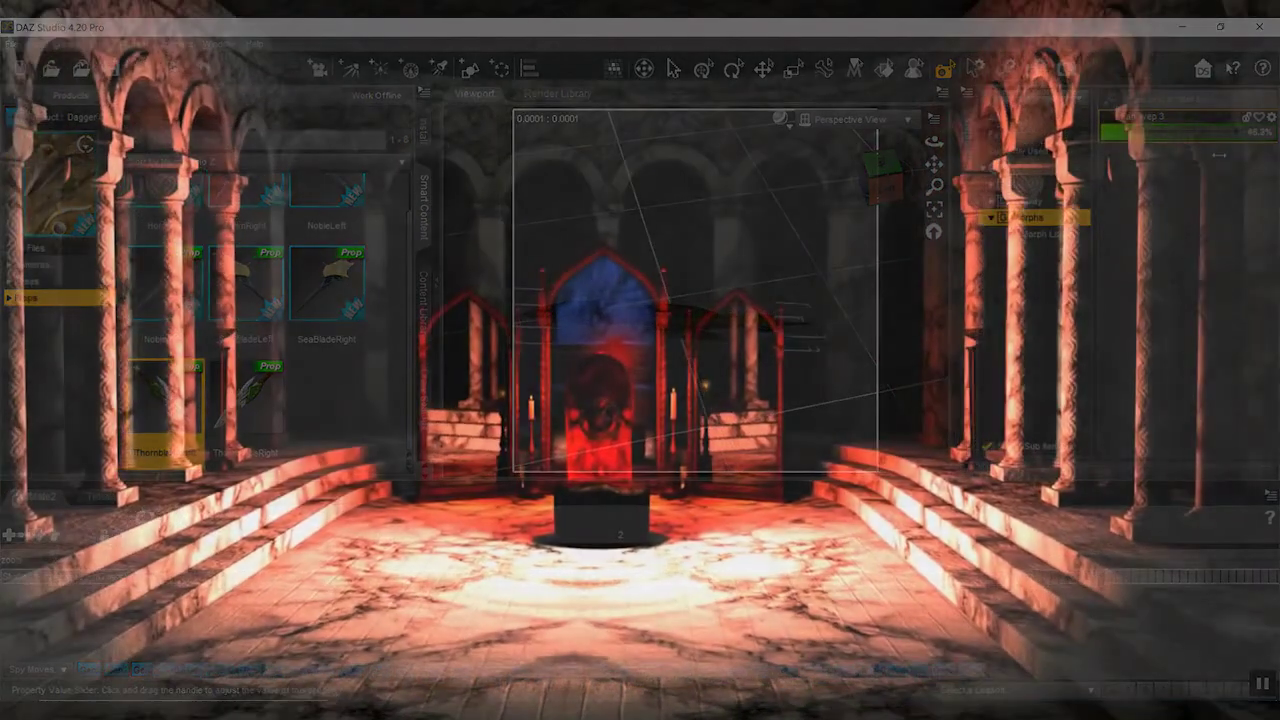